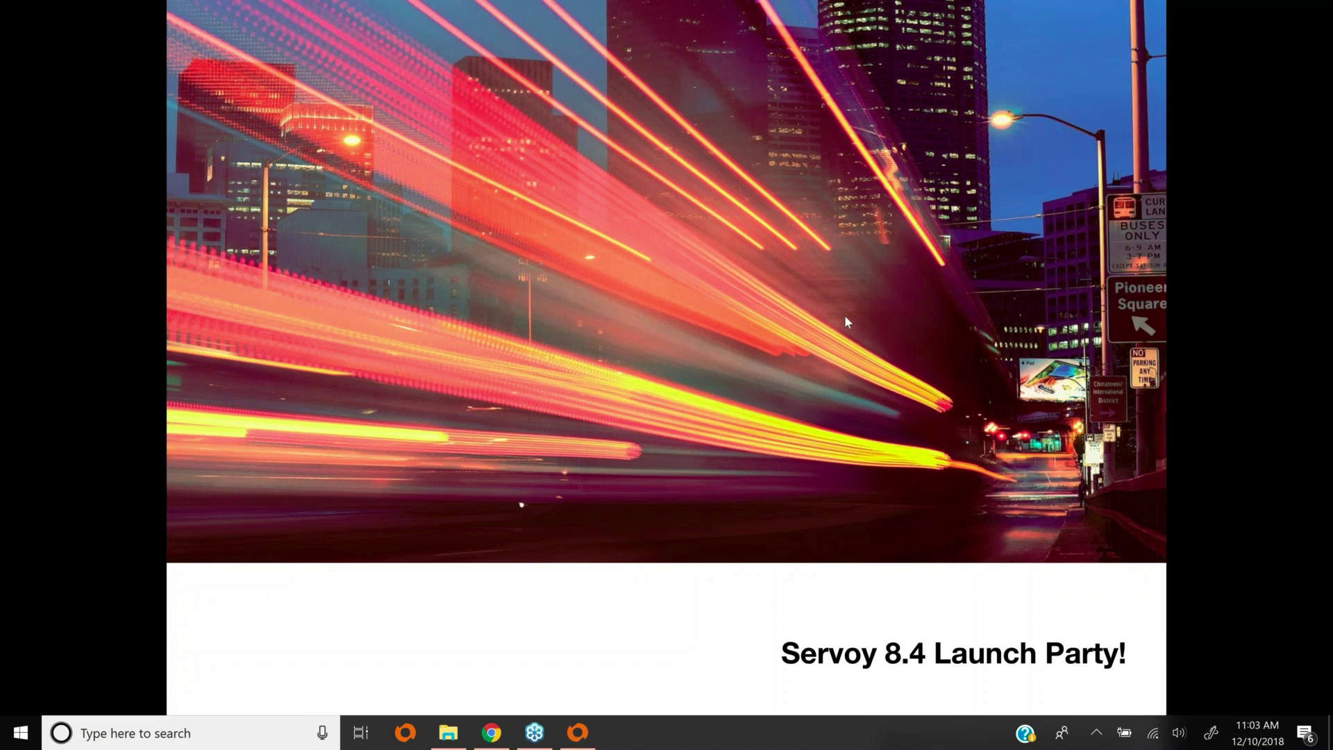
Advance the webinar slides to the agenda, exit the presentation and switch to the running examplePositioning application
left_click(650, 307)
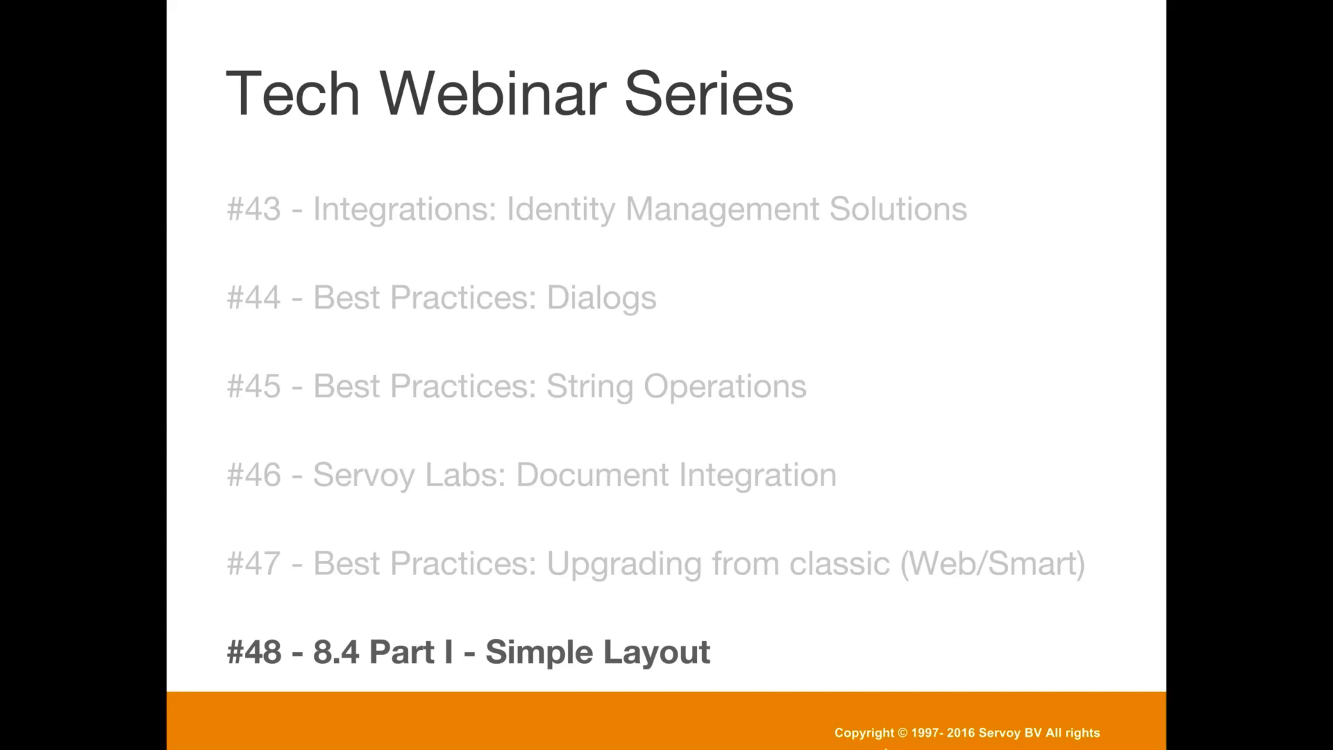
key("Right")
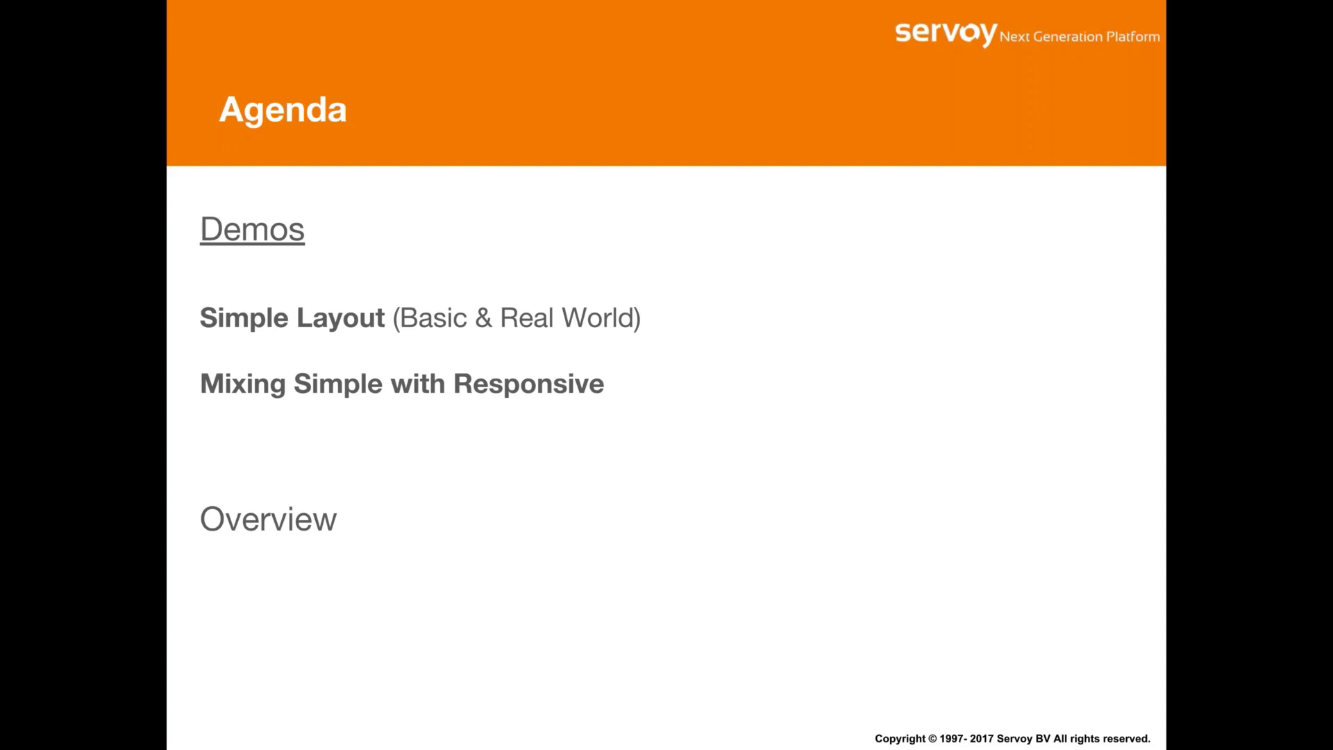
key("Escape")
key("ctrl+Tab")
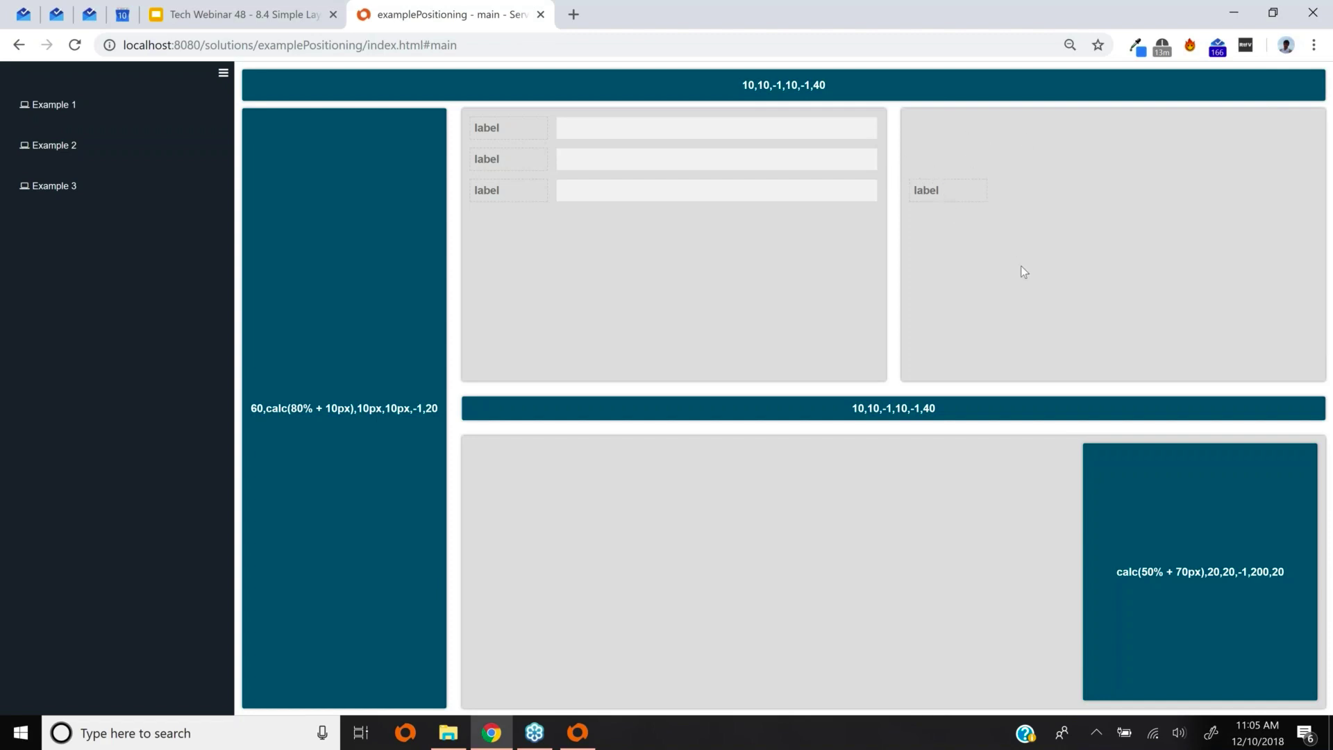
In Servoy Developer, send the grey frame behind the second group of fields on the example1 form to the back
key("alt+Tab")
key("alt+Tab")
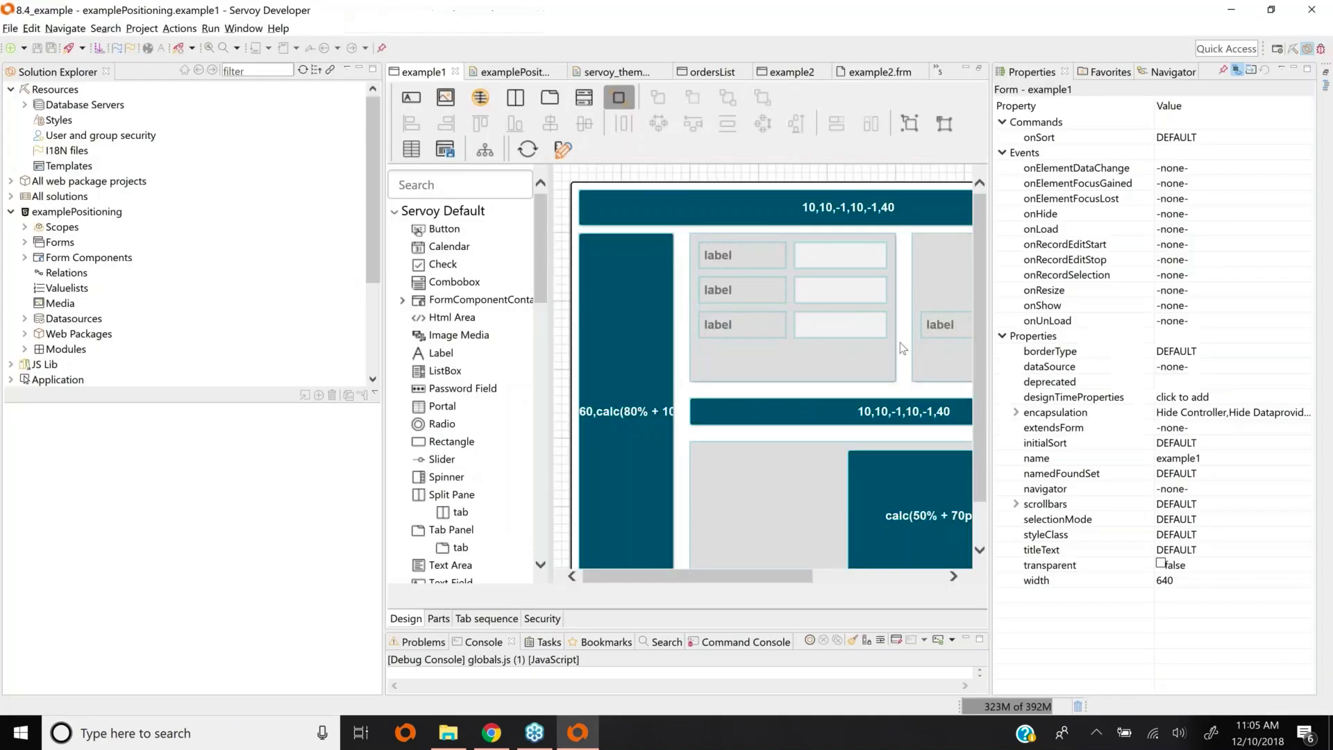
left_click(929, 365)
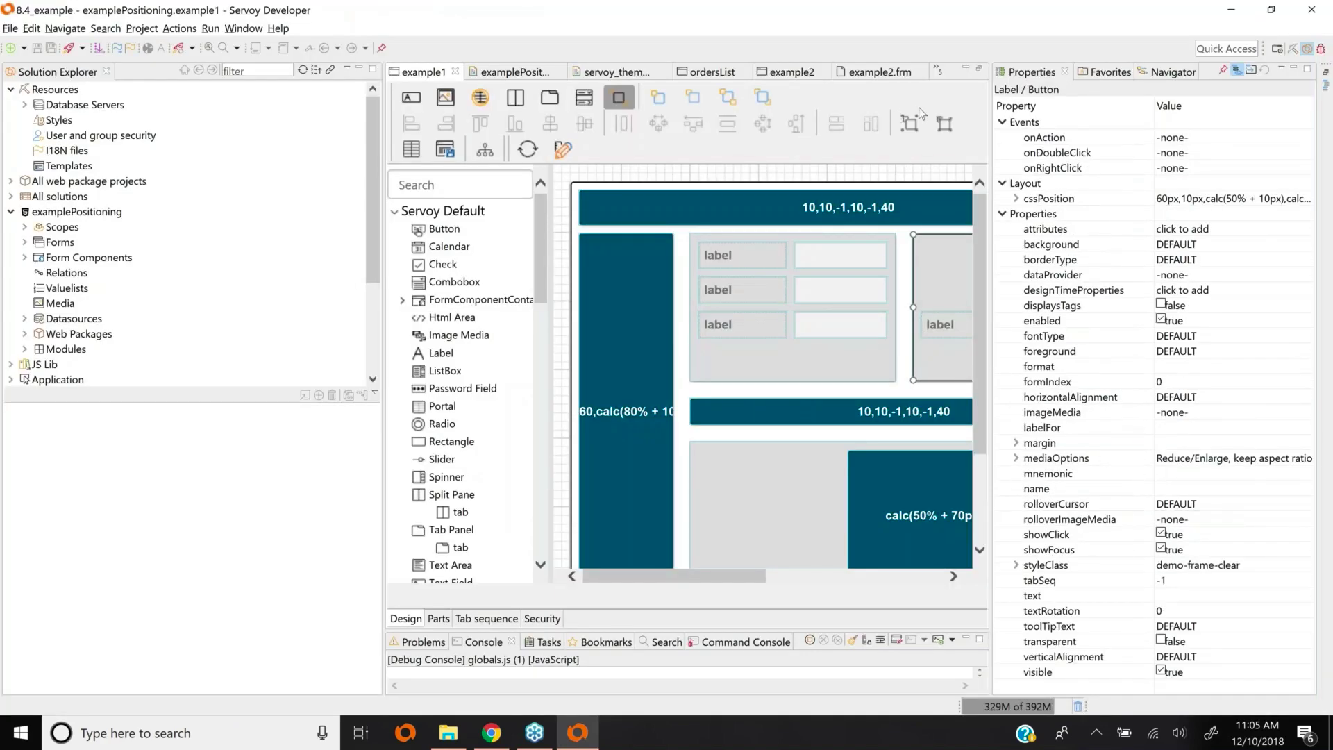
right_click(943, 349)
mouse_move(897, 438)
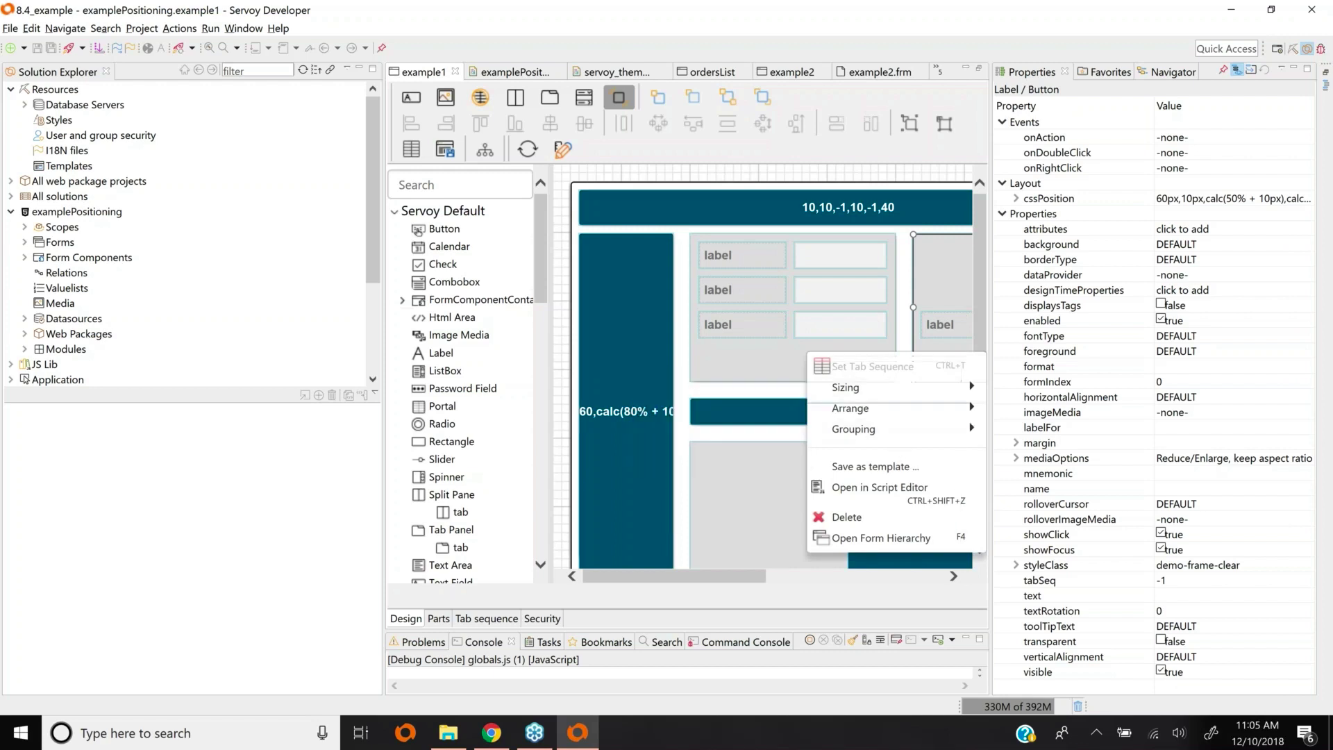
mouse_move(892, 408)
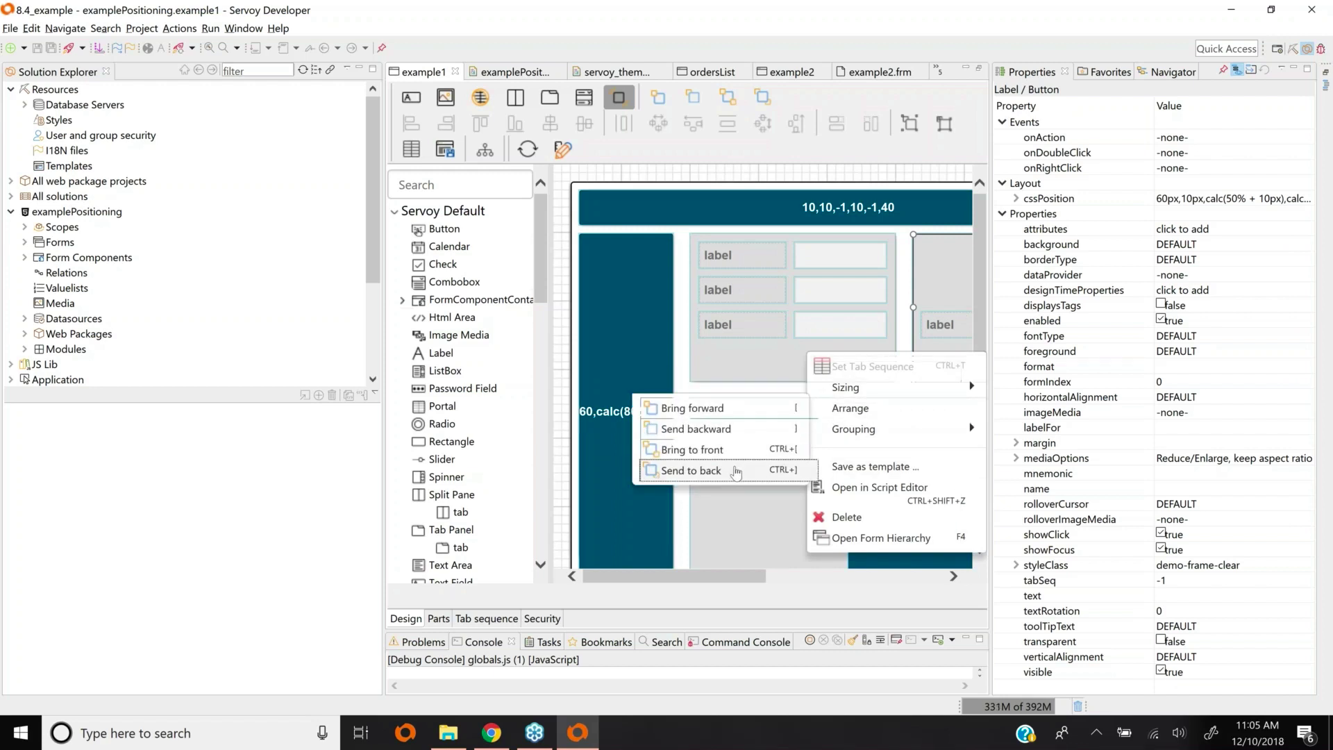
left_click(738, 471)
left_click(863, 394)
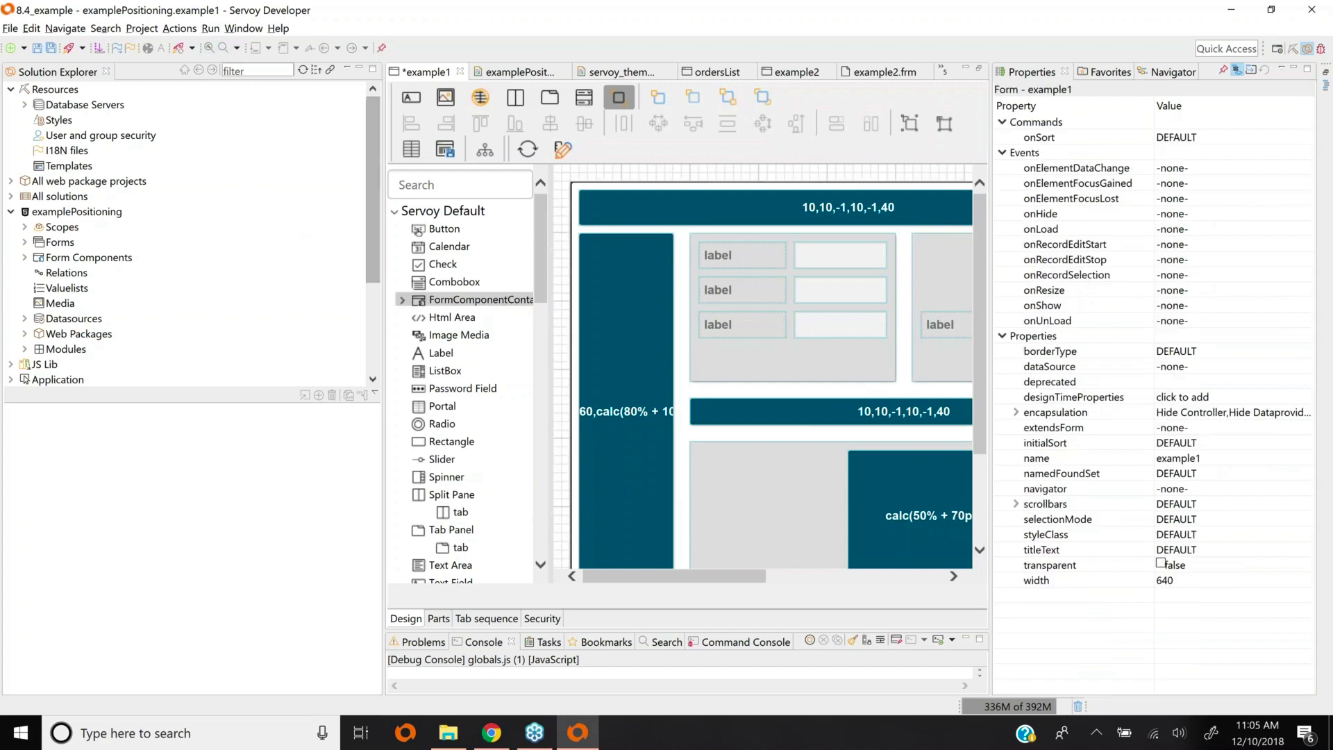
Launch the solution in the NGClient, saving the example1 form, and close the old examplePositioning browser tab
left_click(68, 48)
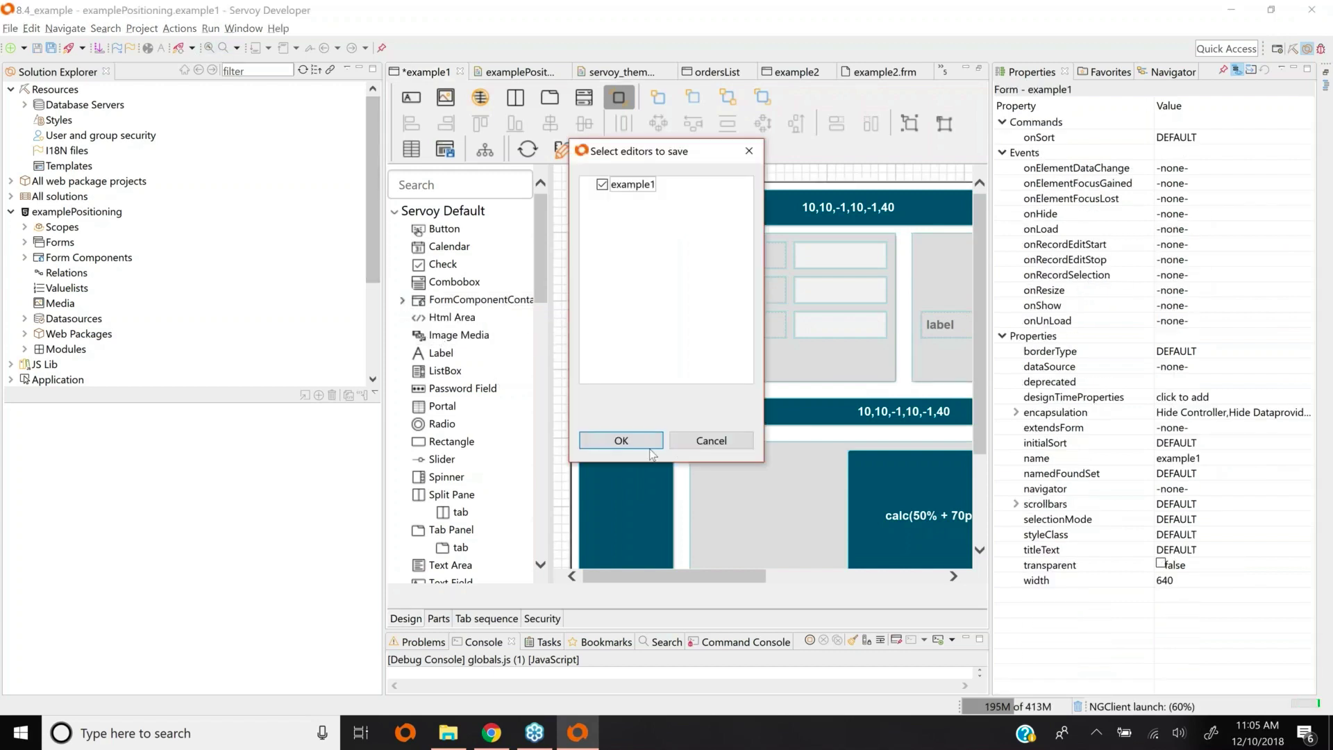
left_click(621, 441)
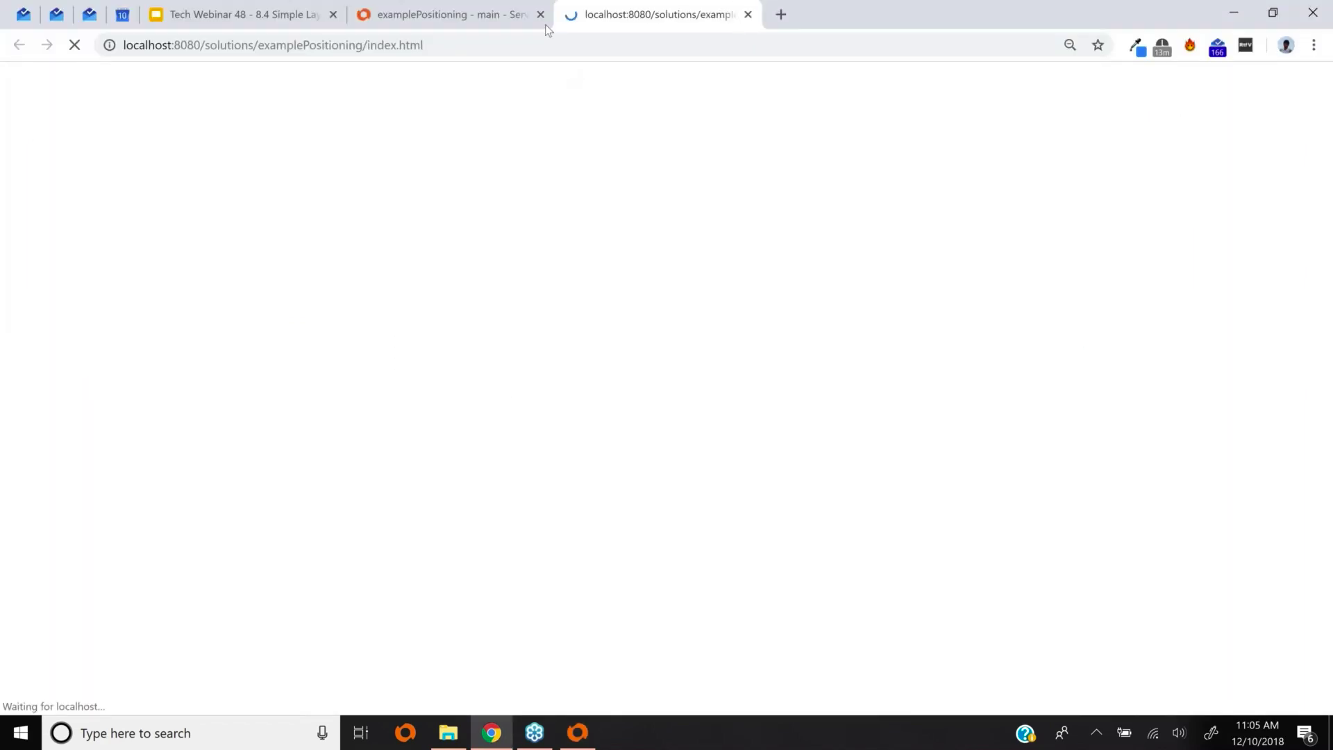
left_click(541, 15)
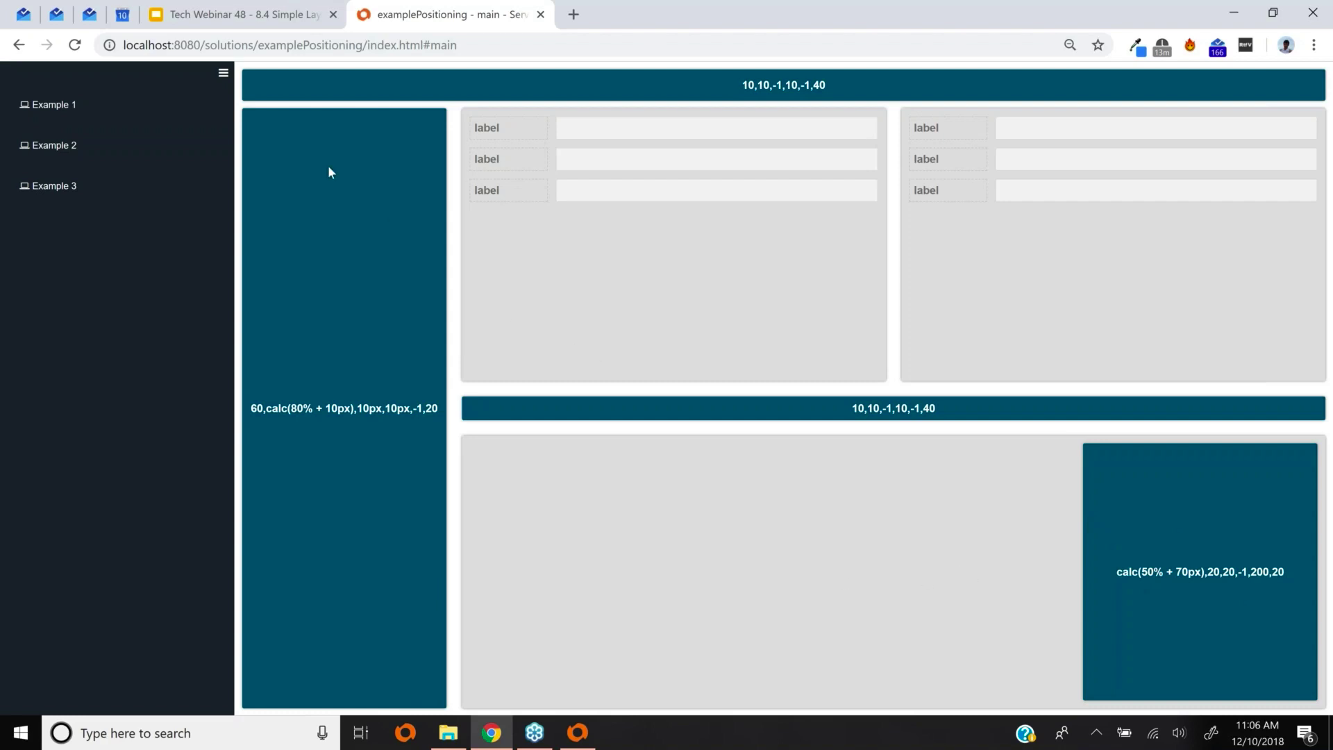
Toggle the application's navigation sidebar to check how the Example 1 layout adapts, leaving it collapsed
left_click(223, 73)
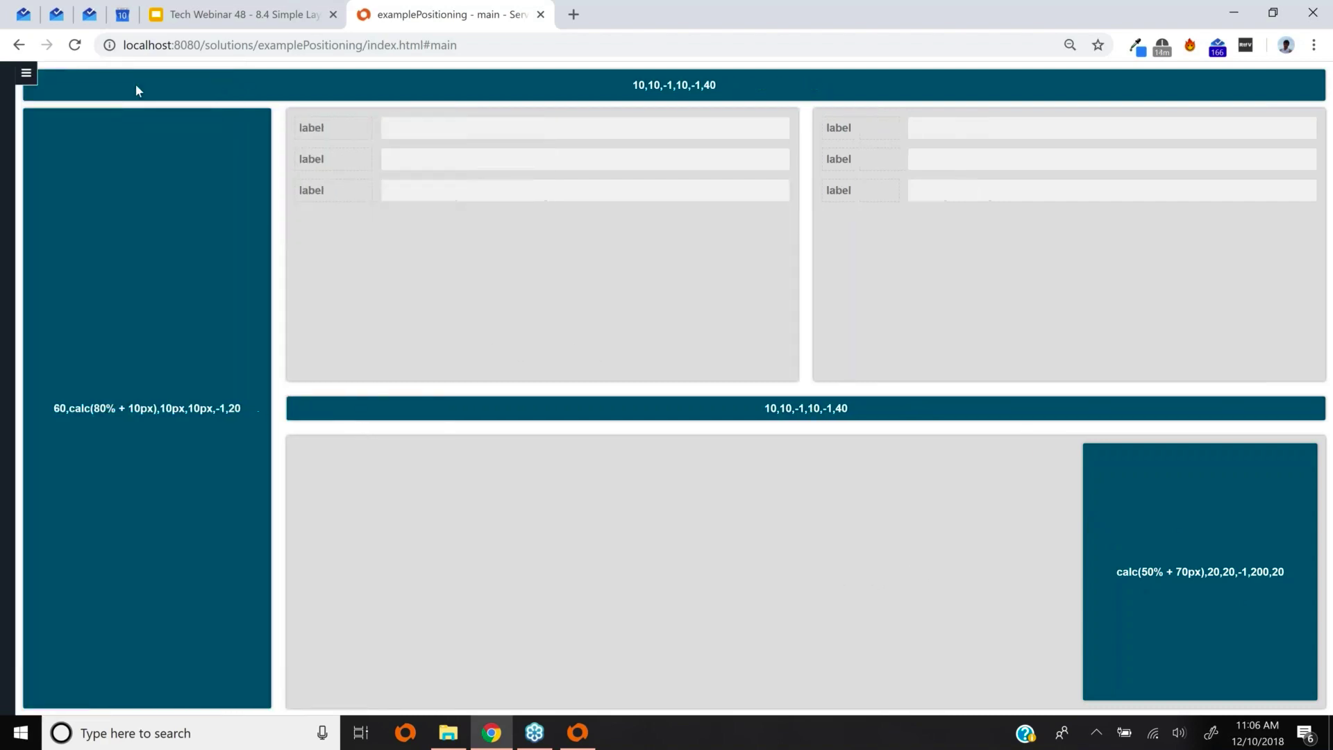
left_click(13, 75)
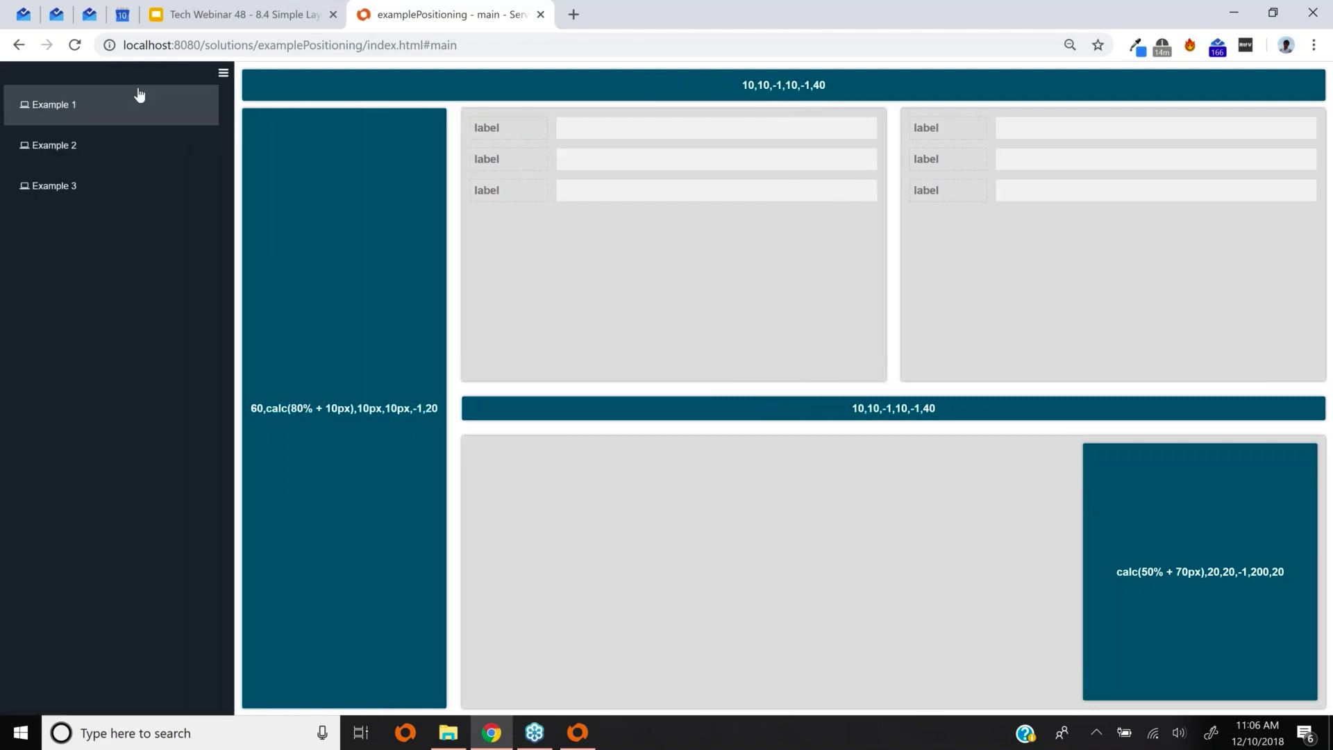
left_click(223, 75)
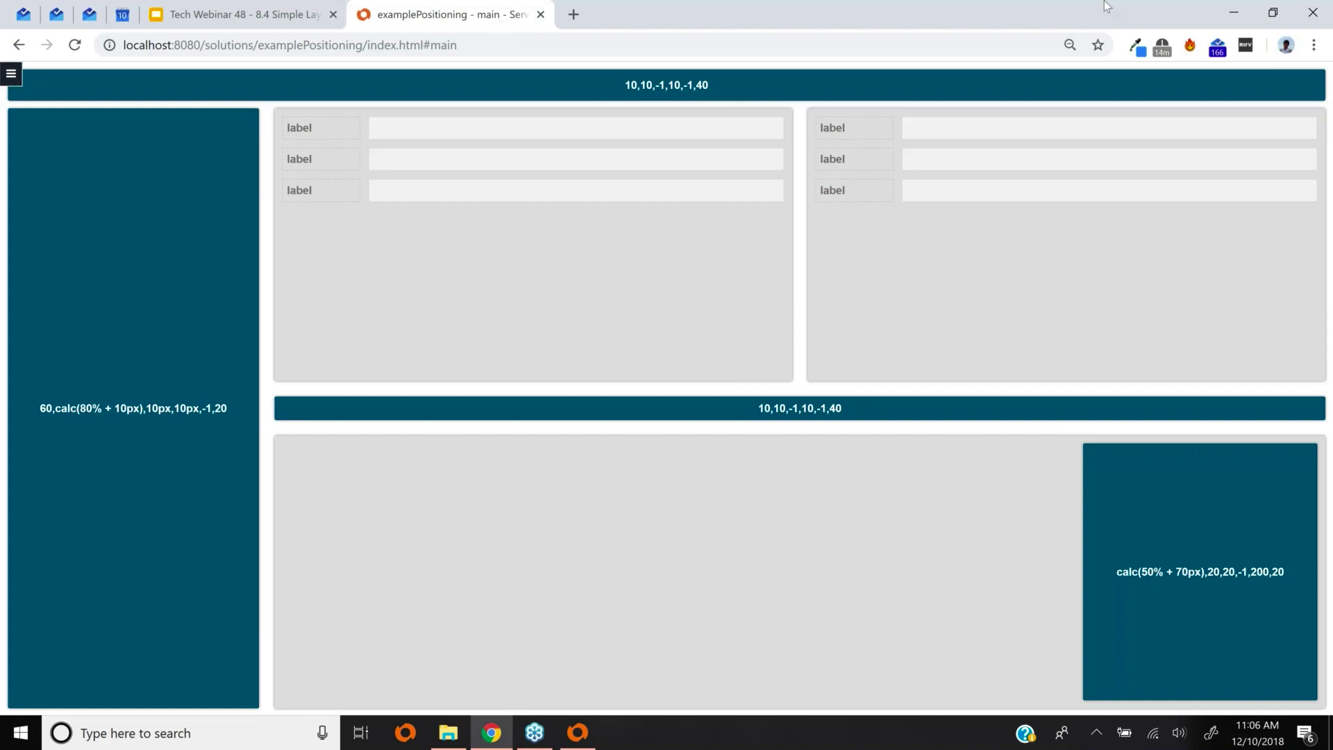
Resize the browser window in width and height to test the Example 1 layout, and maximize it again
left_click(1275, 12)
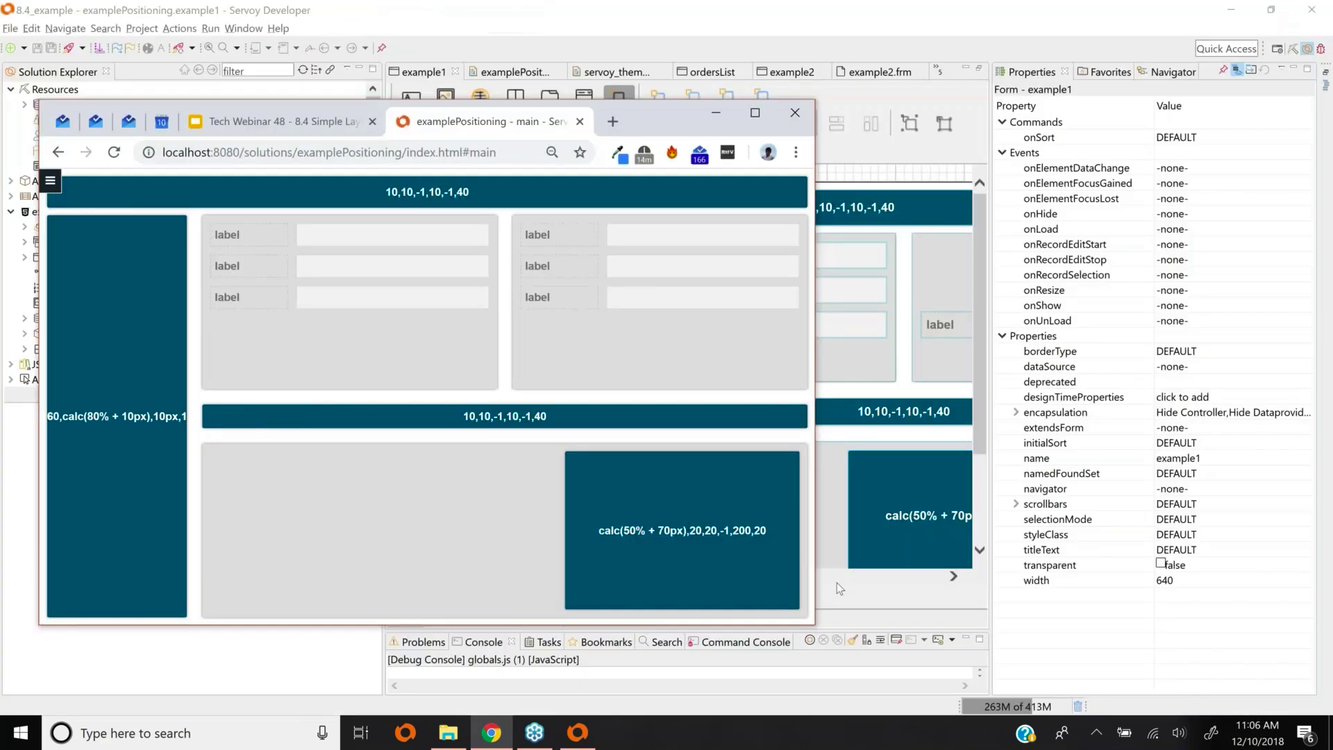
left_click_drag(656, 82, 656, 74)
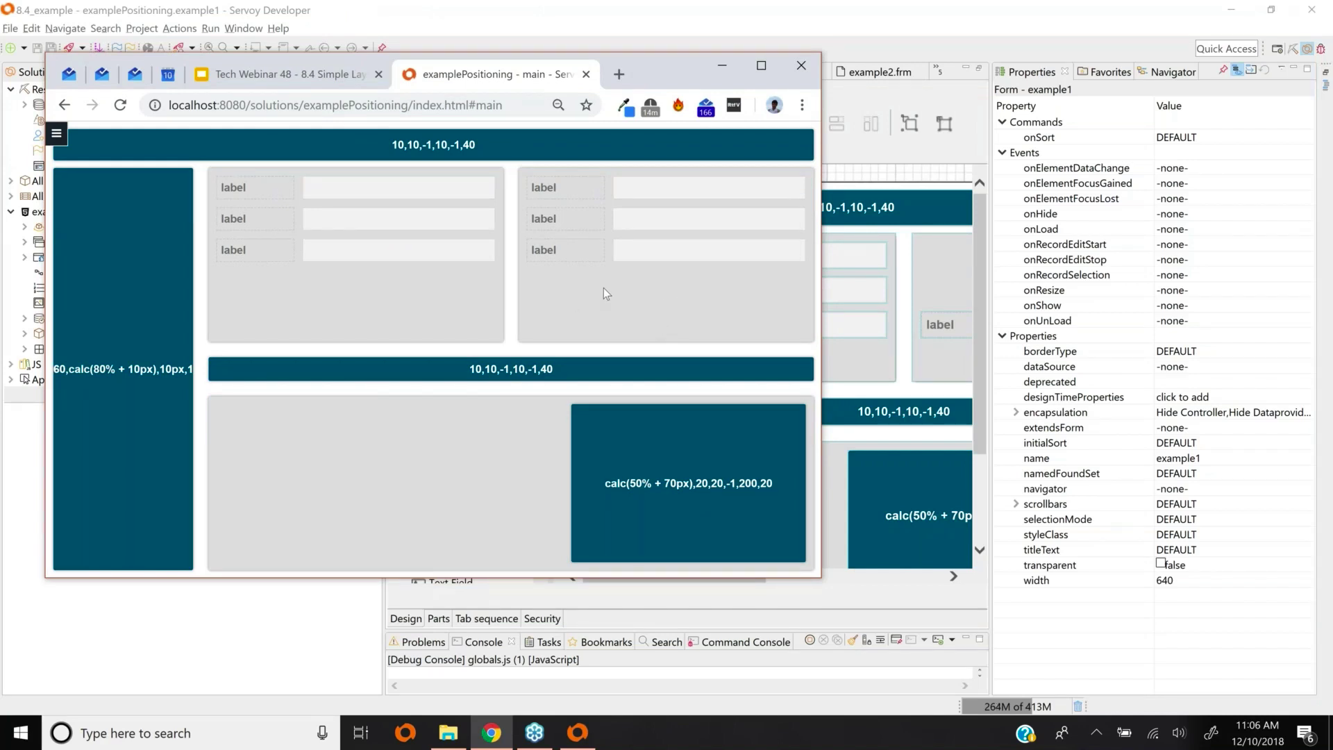
left_click_drag(821, 263, 1058, 268)
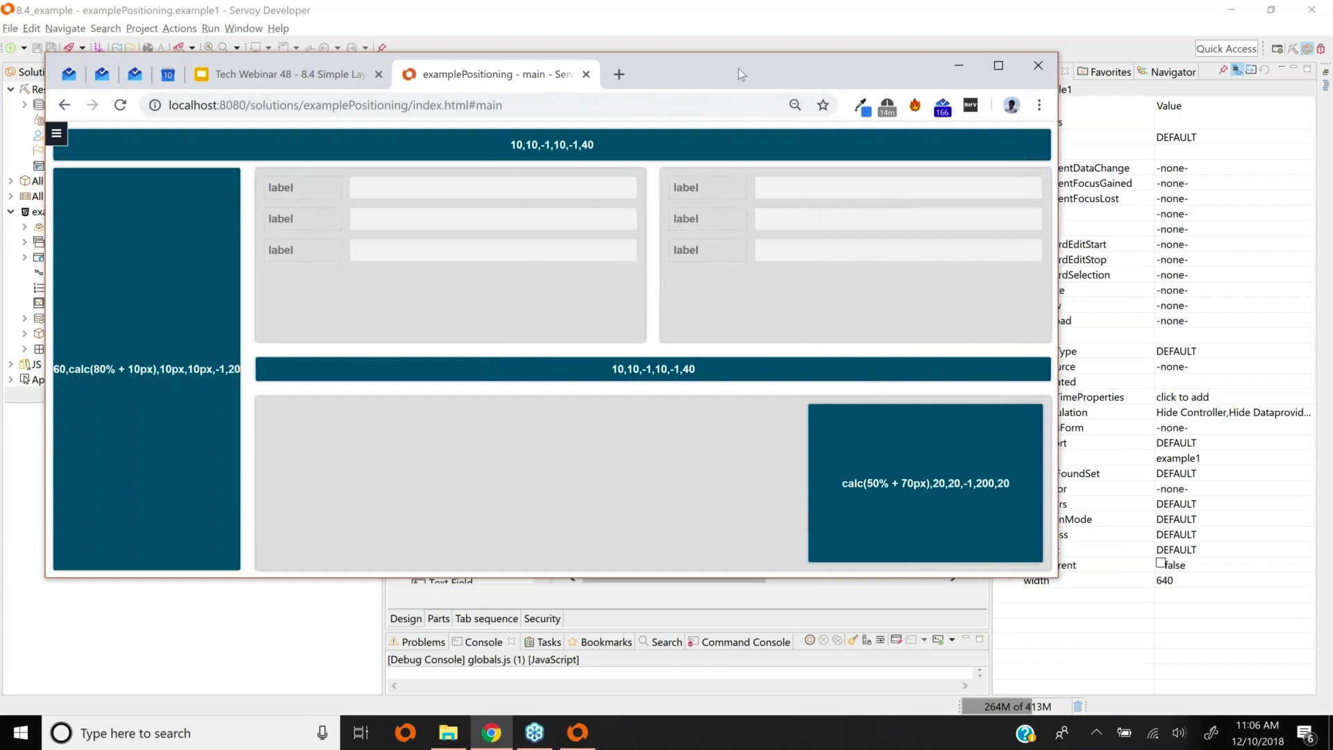
left_click_drag(739, 68, 745, 46)
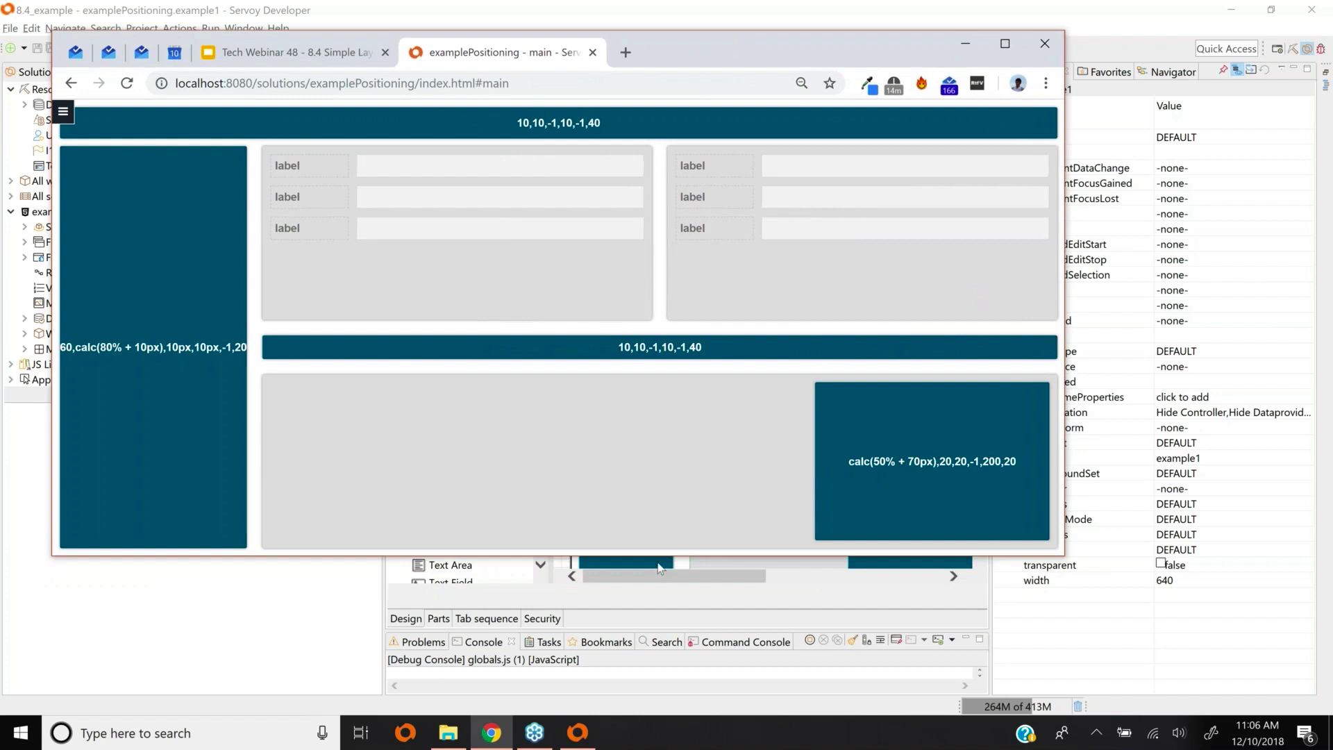
left_click_drag(660, 561, 660, 702)
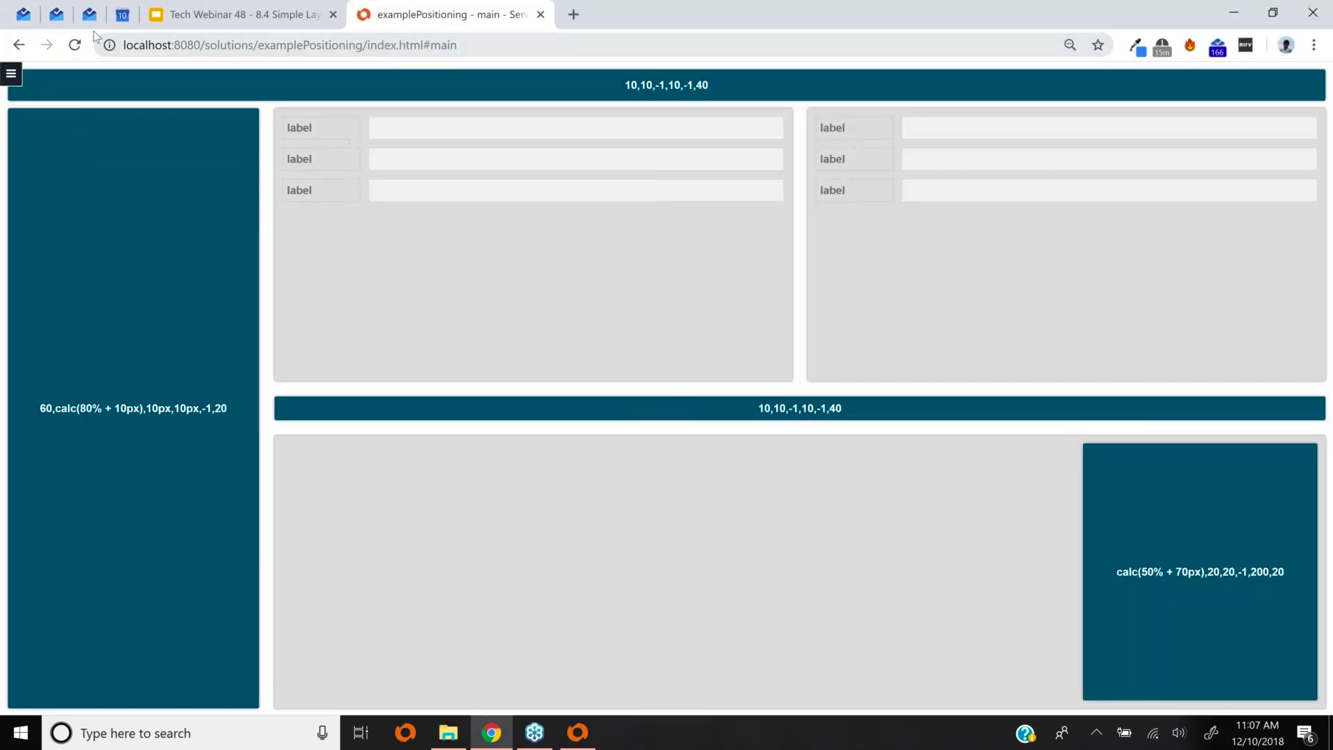
left_click(1005, 43)
Open Example 2 from the navigation sidebar and view the Toms Spezialitäten, Hanari Carnes and Victuailles en stock orders
left_click(16, 74)
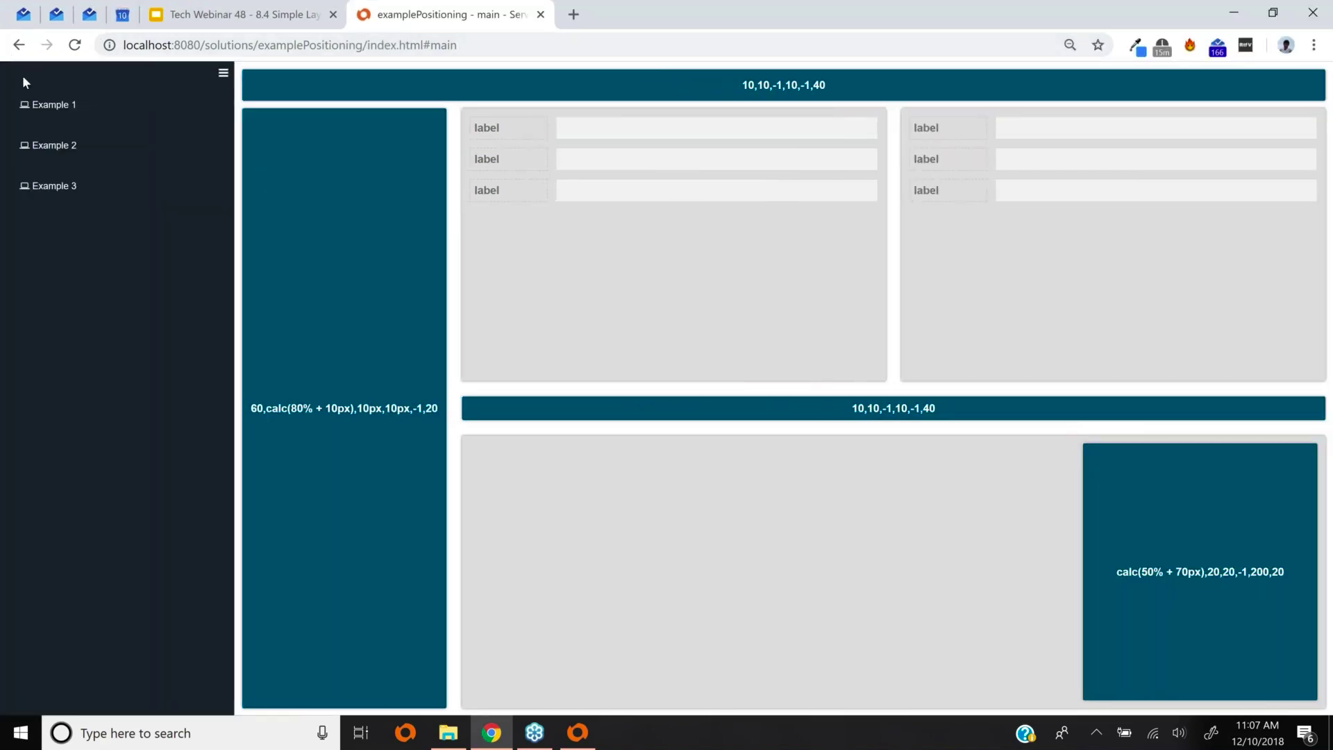
left_click(60, 154)
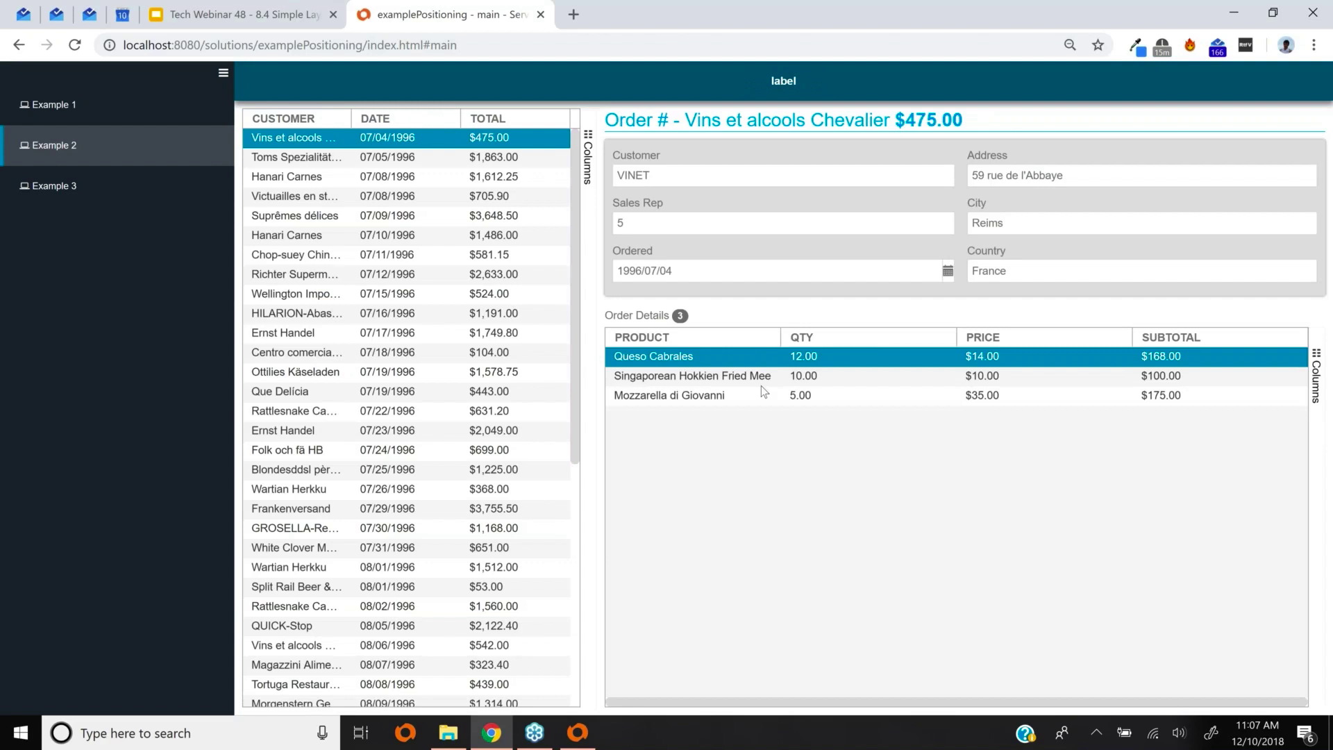
left_click(536, 151)
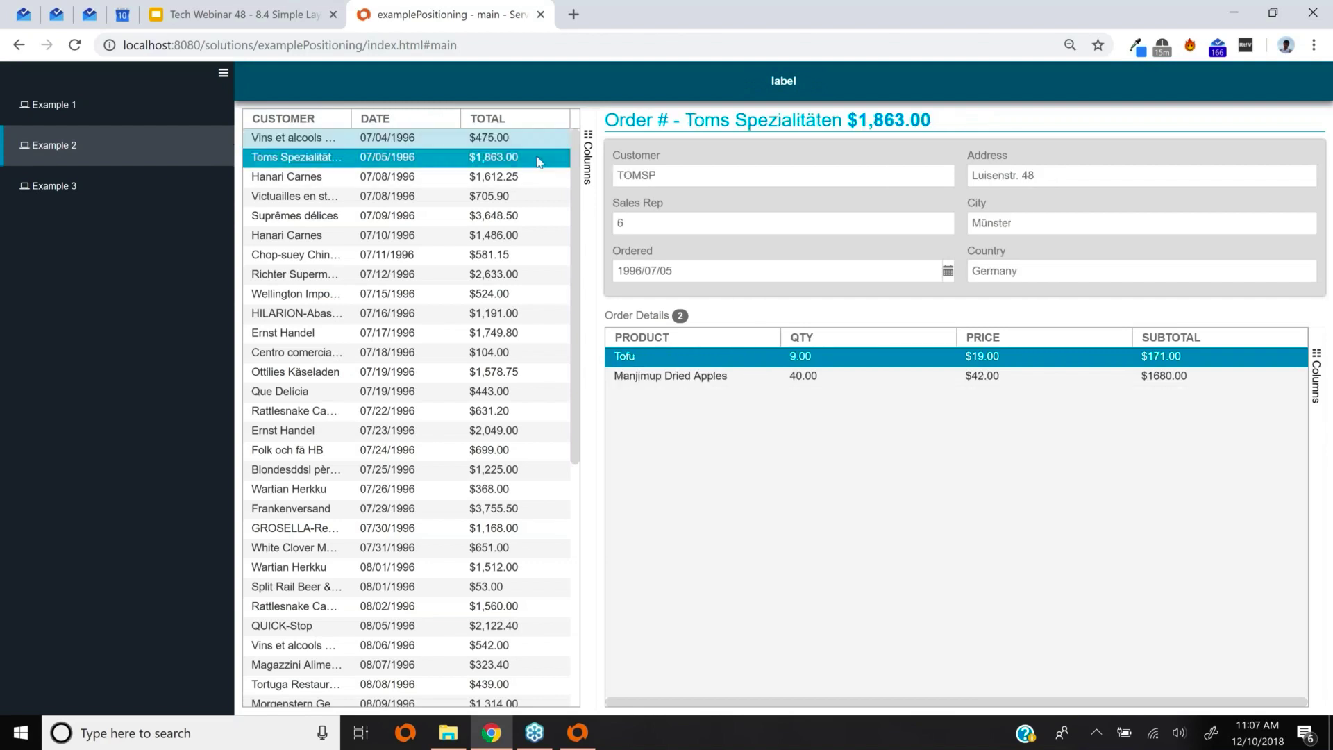
left_click(535, 178)
left_click(531, 202)
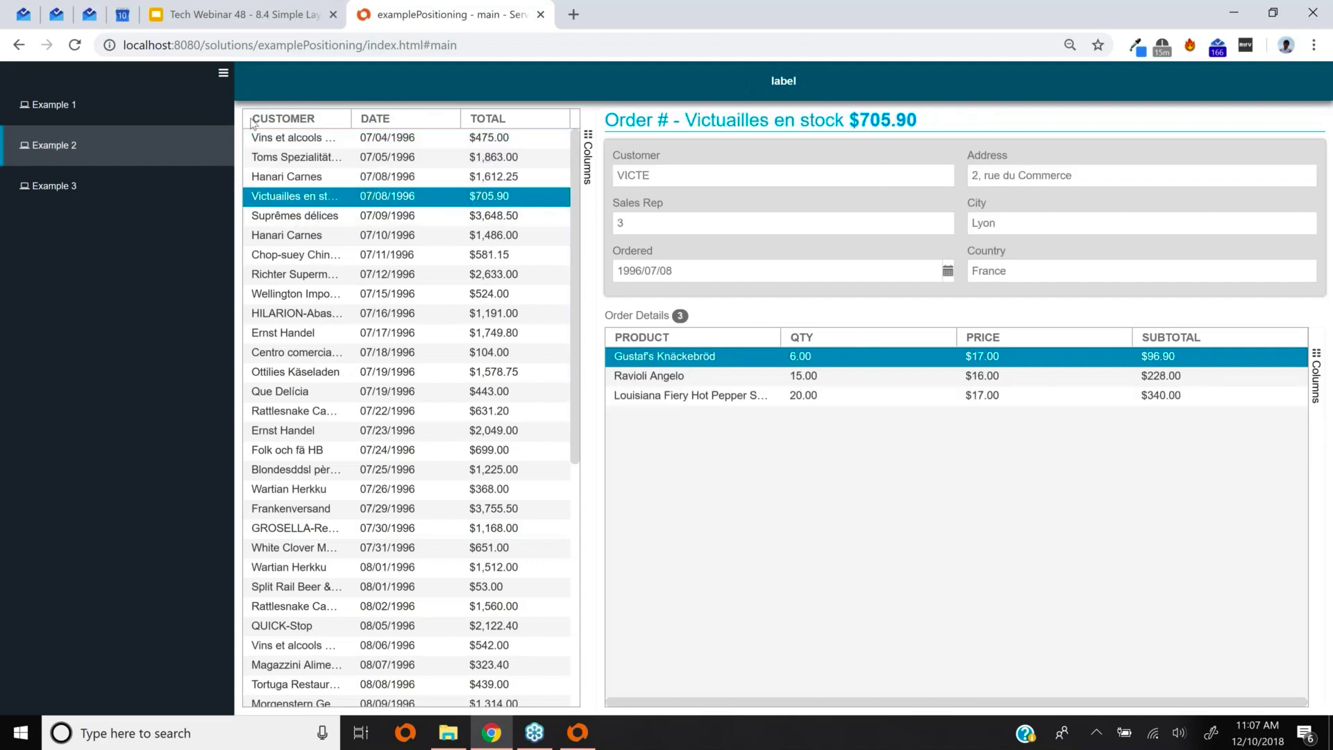
Test the Example 2 layout with the sidebar collapsed and the browser window shrunk and widened, and maximize it again
left_click(222, 74)
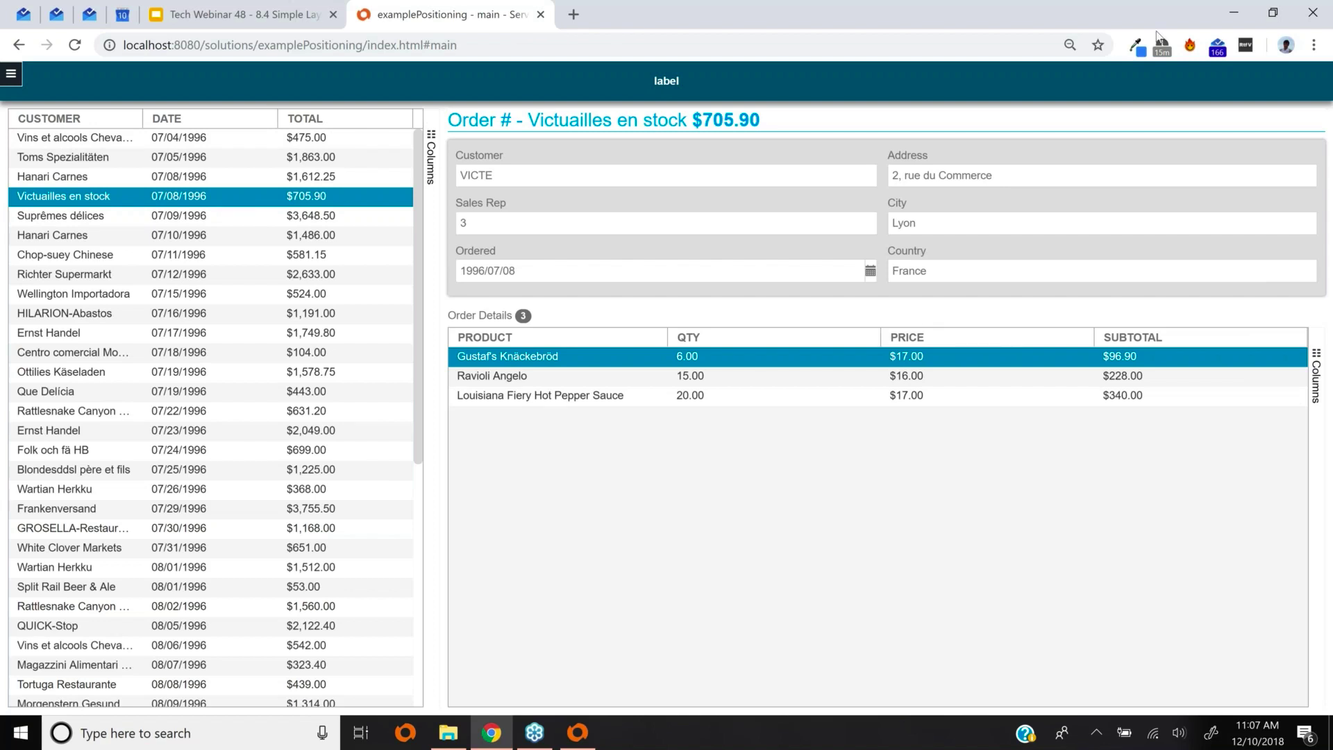
left_click(1281, 11)
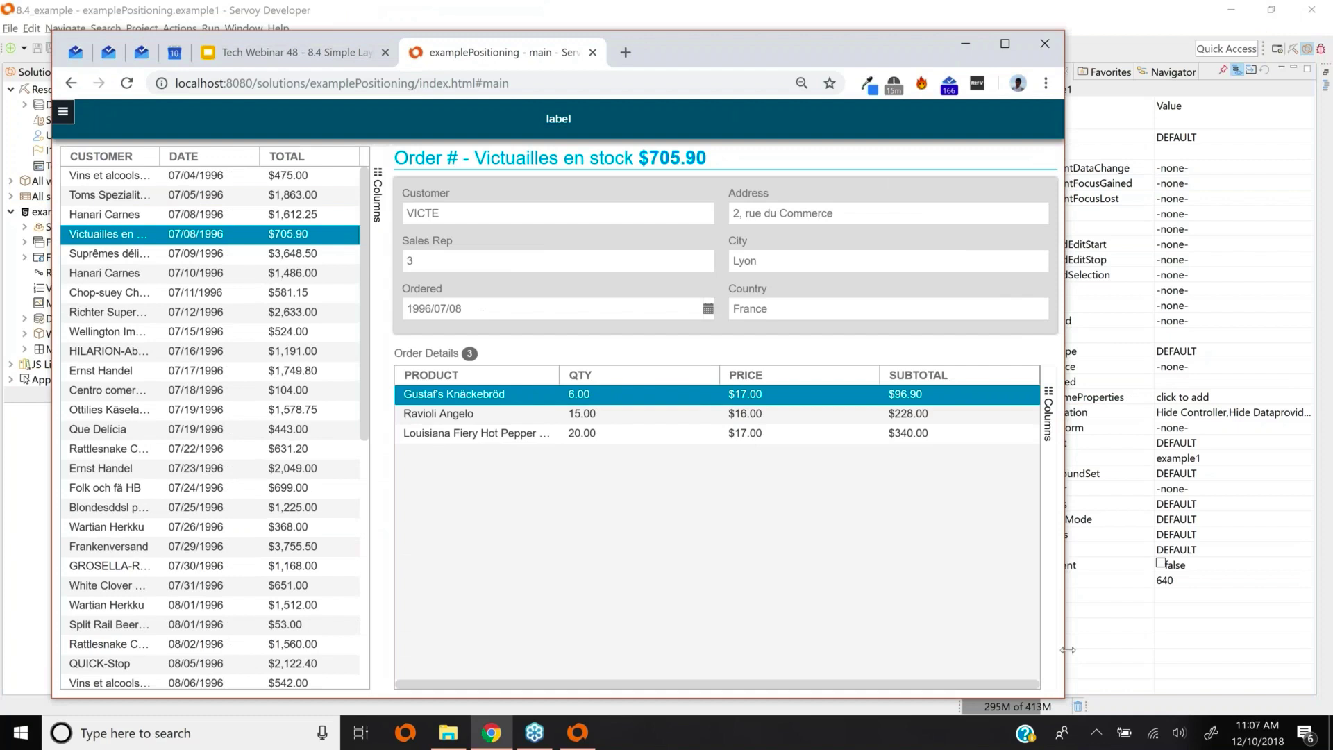
left_click_drag(1068, 650, 1193, 703)
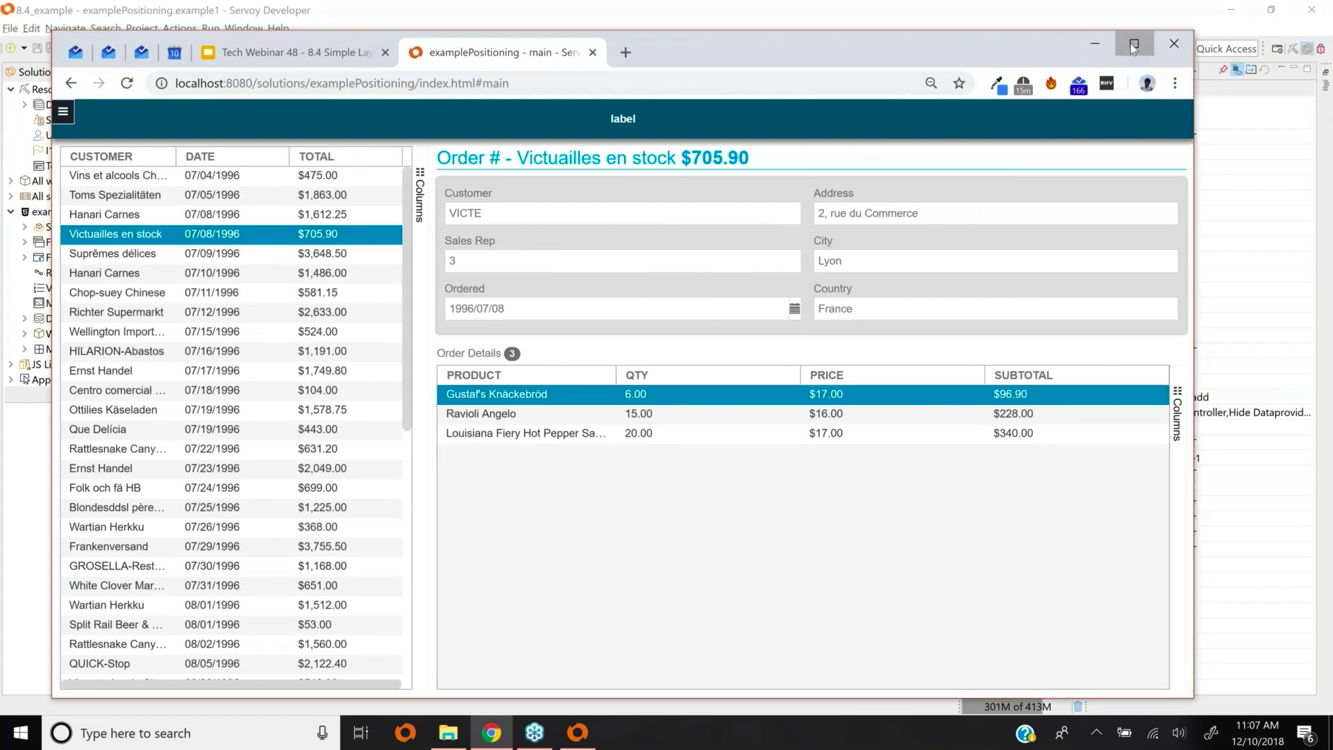
left_click(1133, 46)
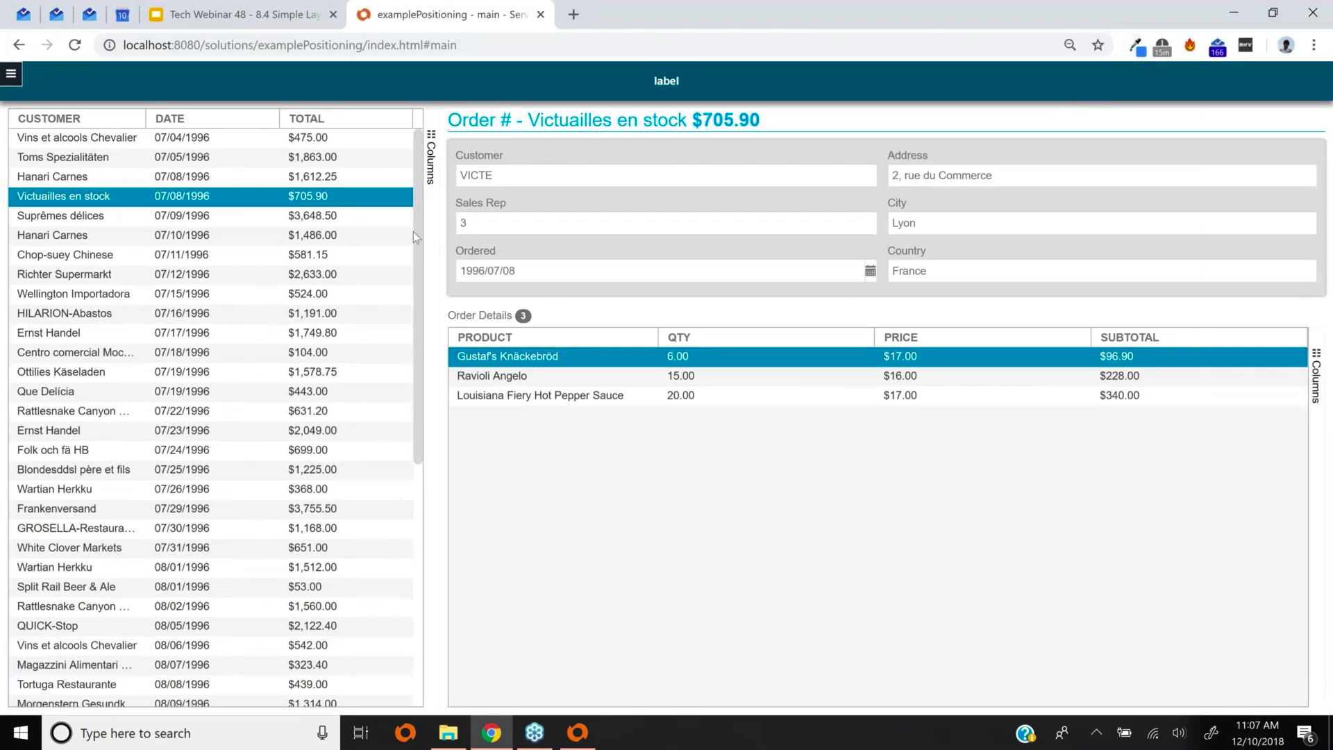
Expand the navigation sidebar and return to Example 1
left_click(11, 74)
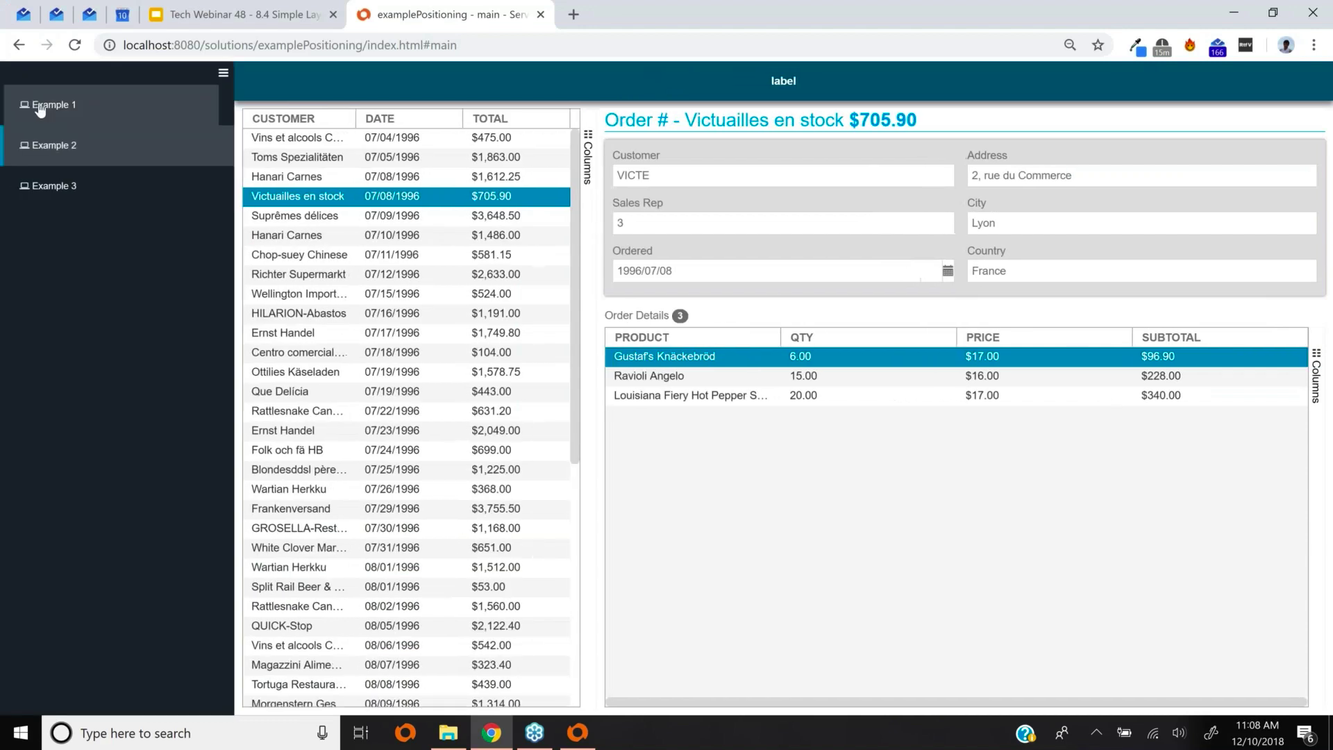
left_click(36, 107)
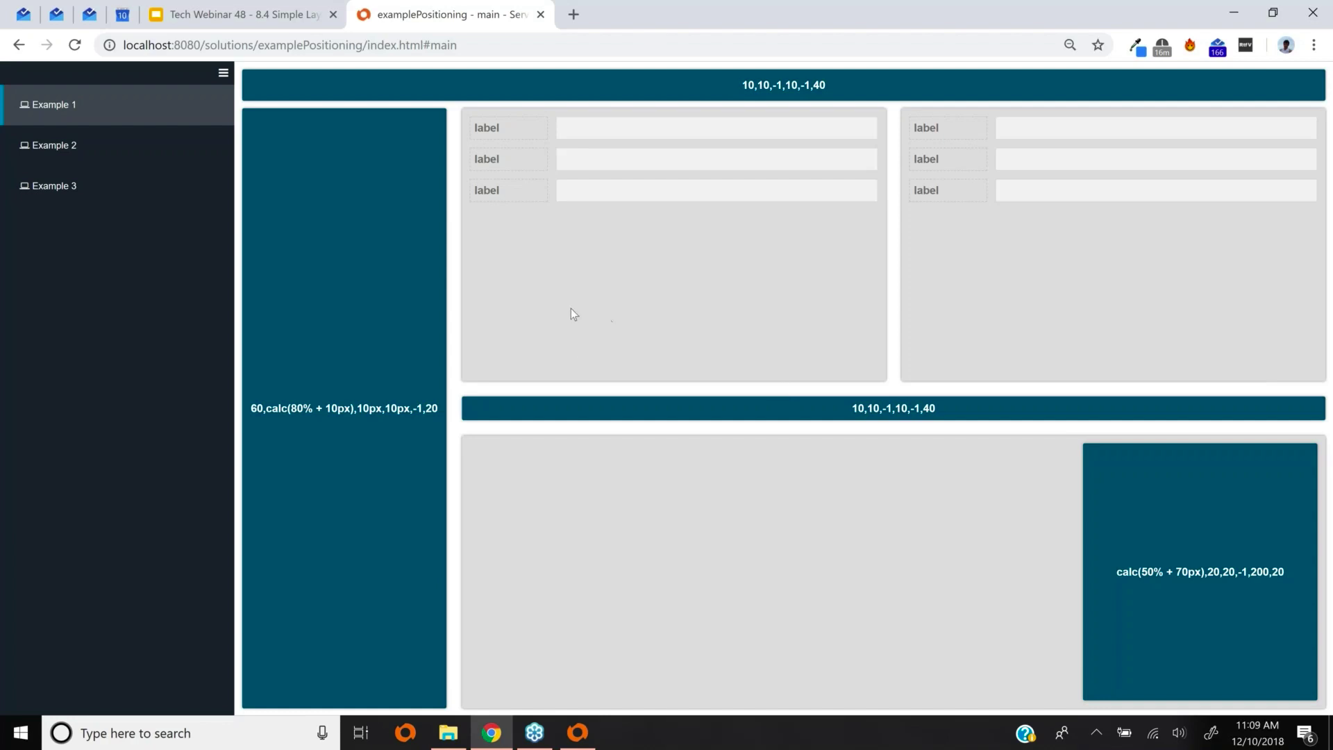
In Servoy Developer, minimize the Solution Explorer and examine the cssPosition sub-properties of the form's header and tall side labels
key("alt+Tab")
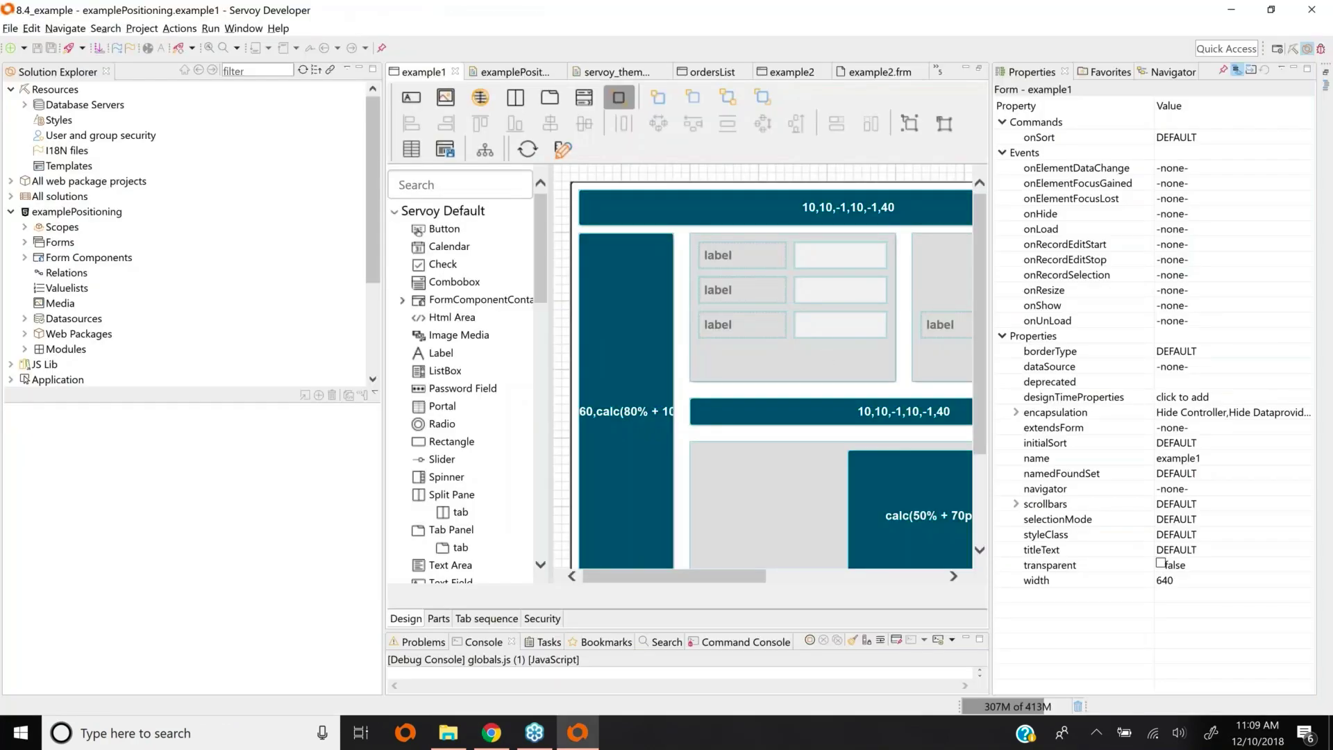
left_click(361, 71)
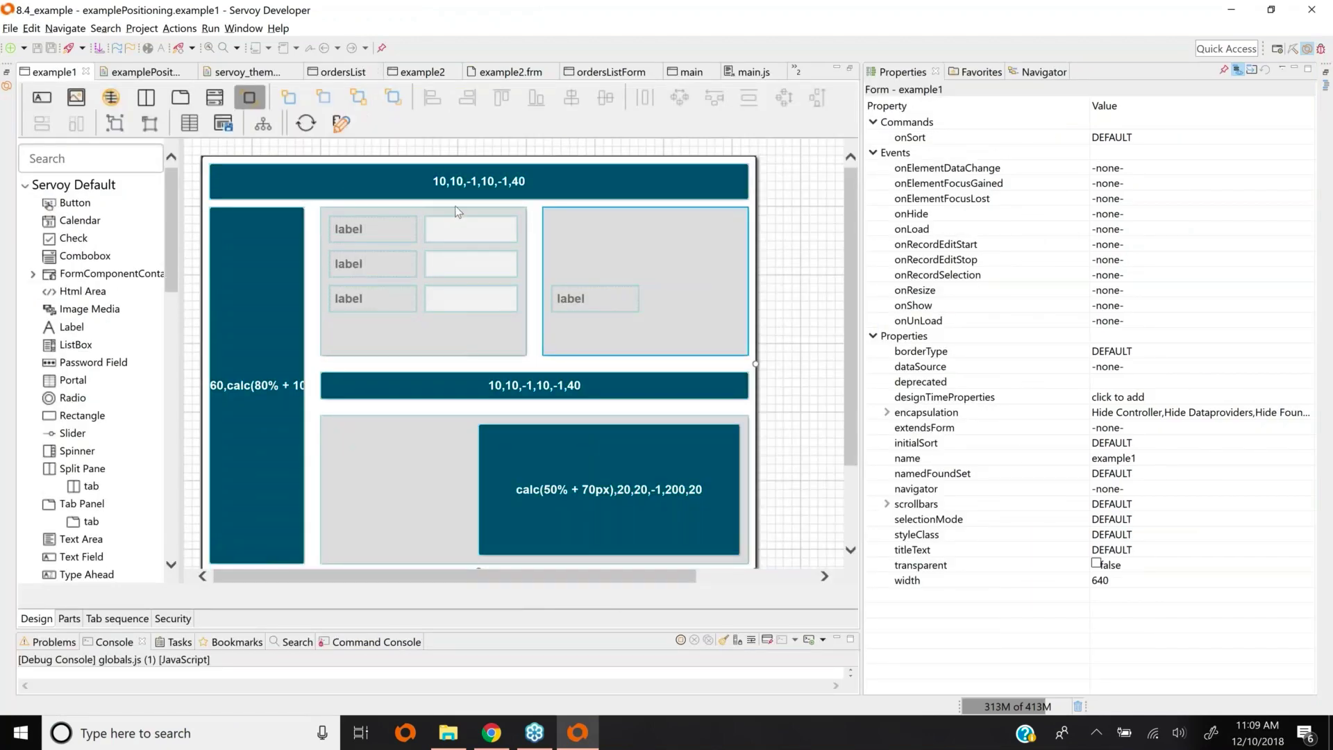
left_click(568, 174)
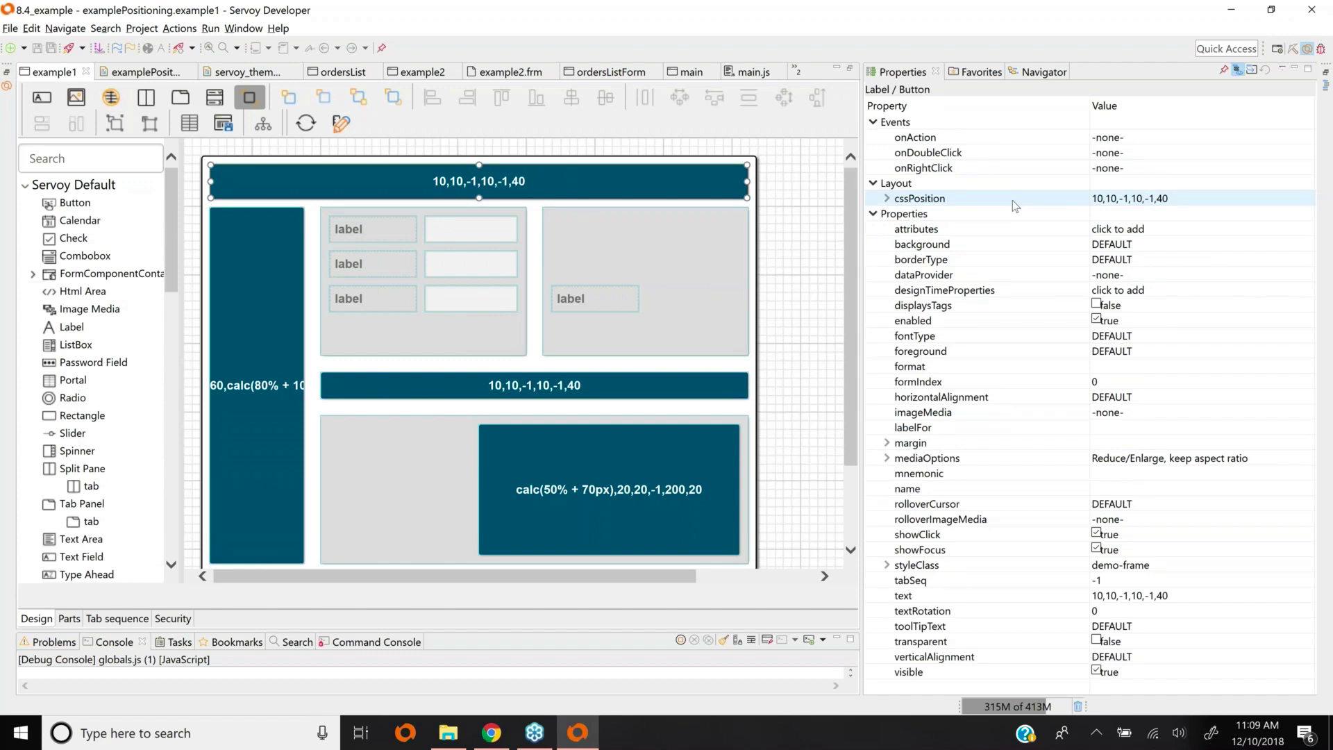
left_click(887, 198)
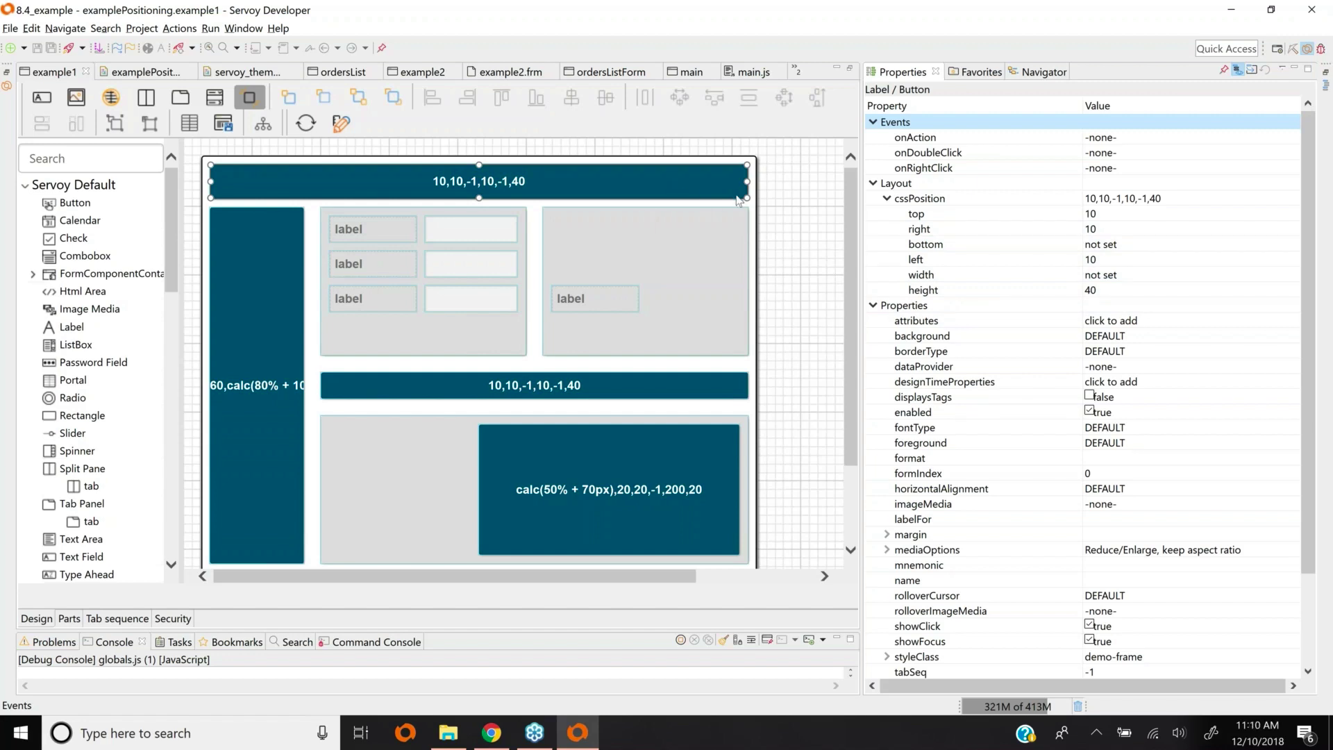
left_click(277, 309)
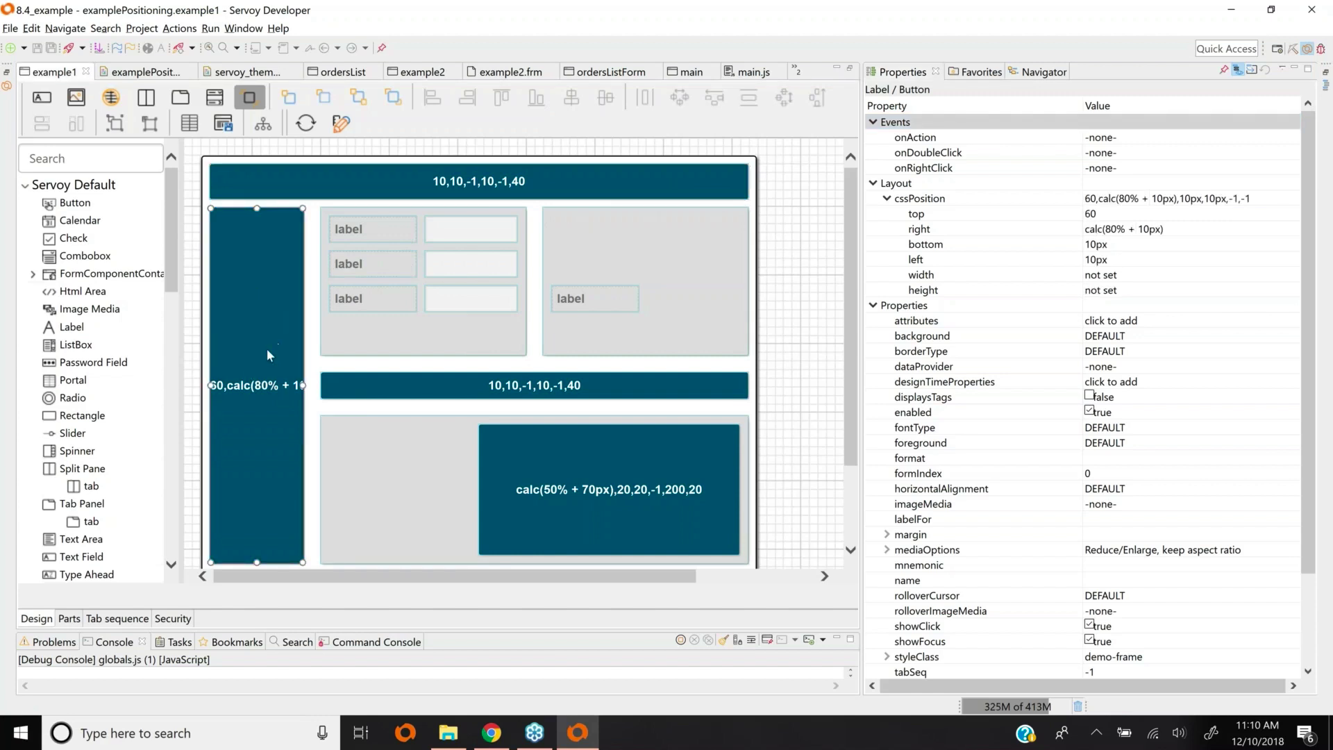
left_click(1006, 292)
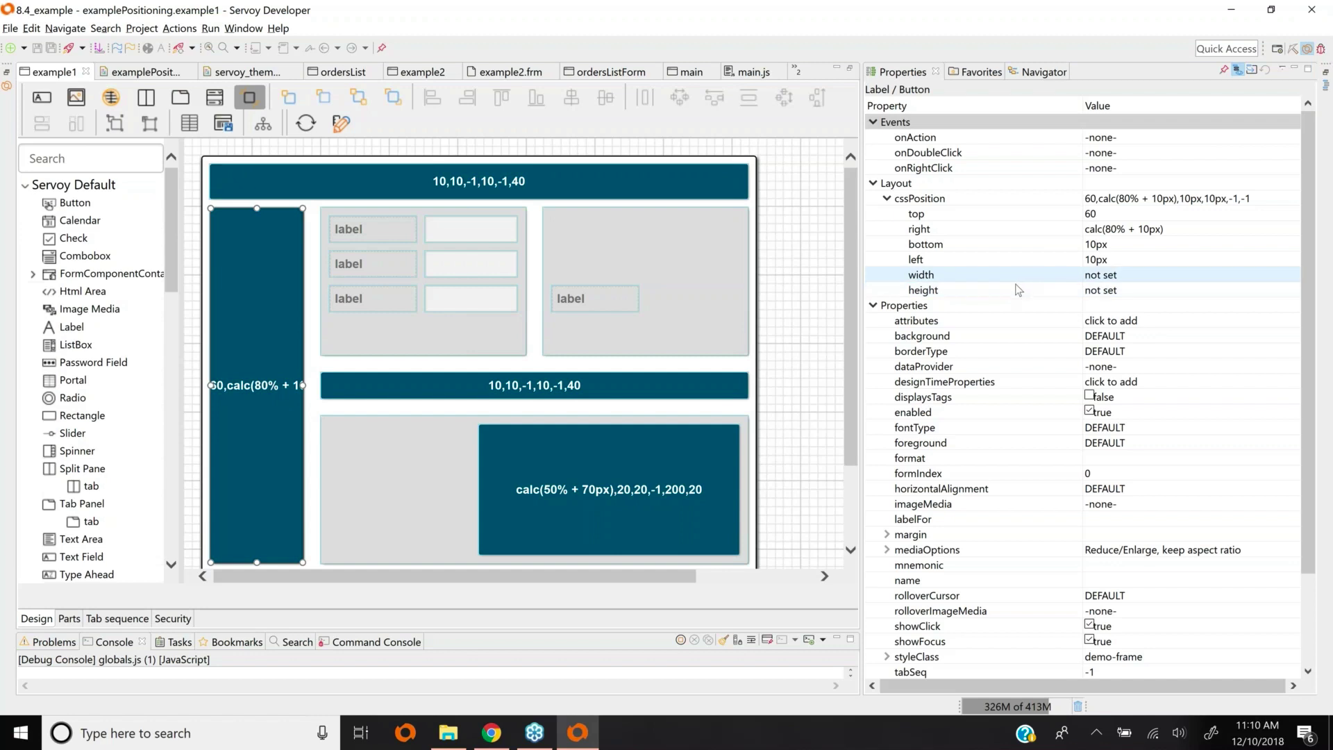
Examine the top and left cssPosition values of the tall side label and the cssPosition of the lower grey panel
left_click(1104, 214)
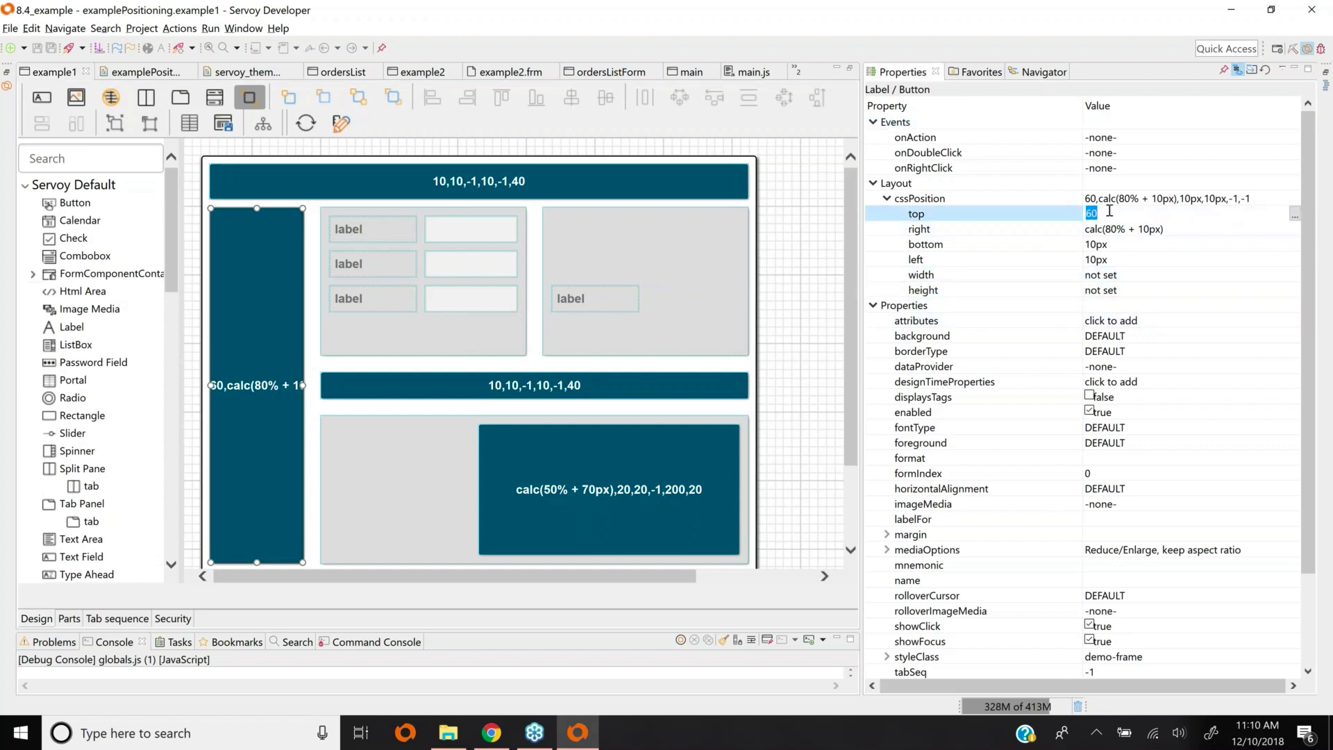
left_click(1109, 261)
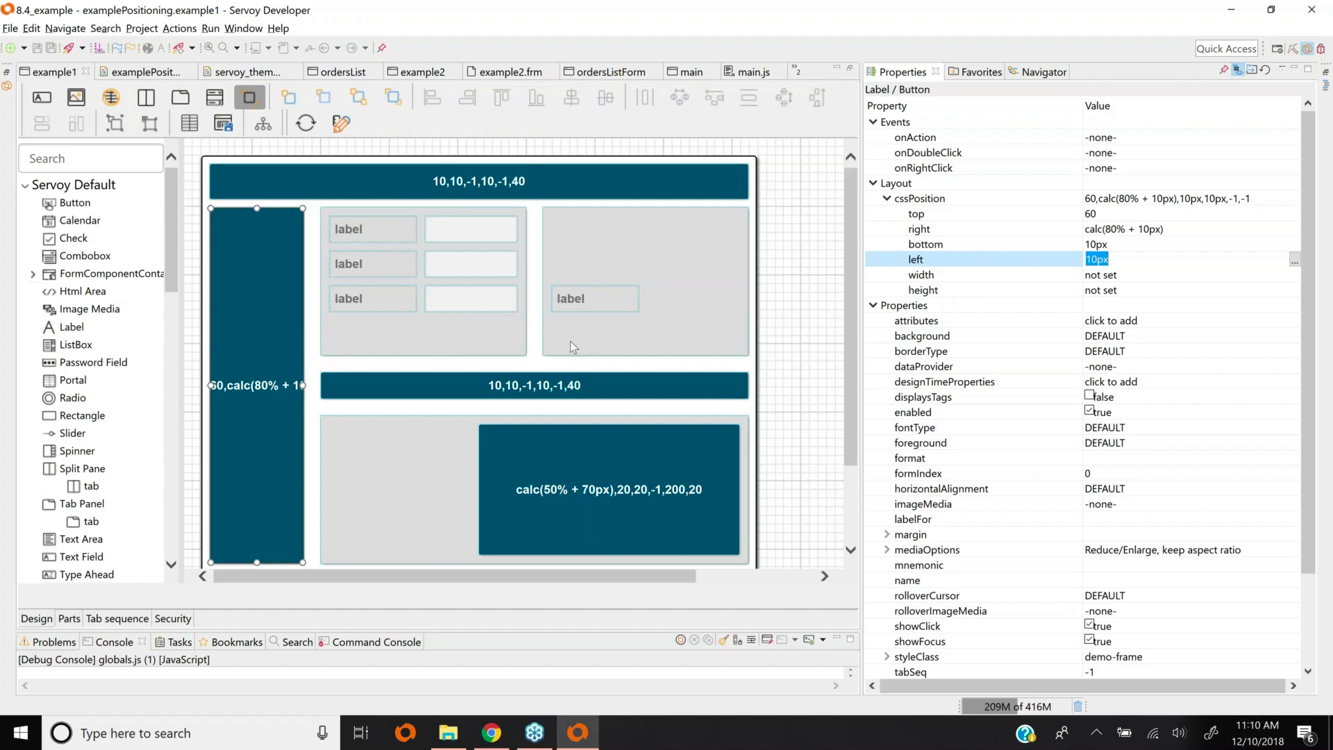
left_click(395, 427)
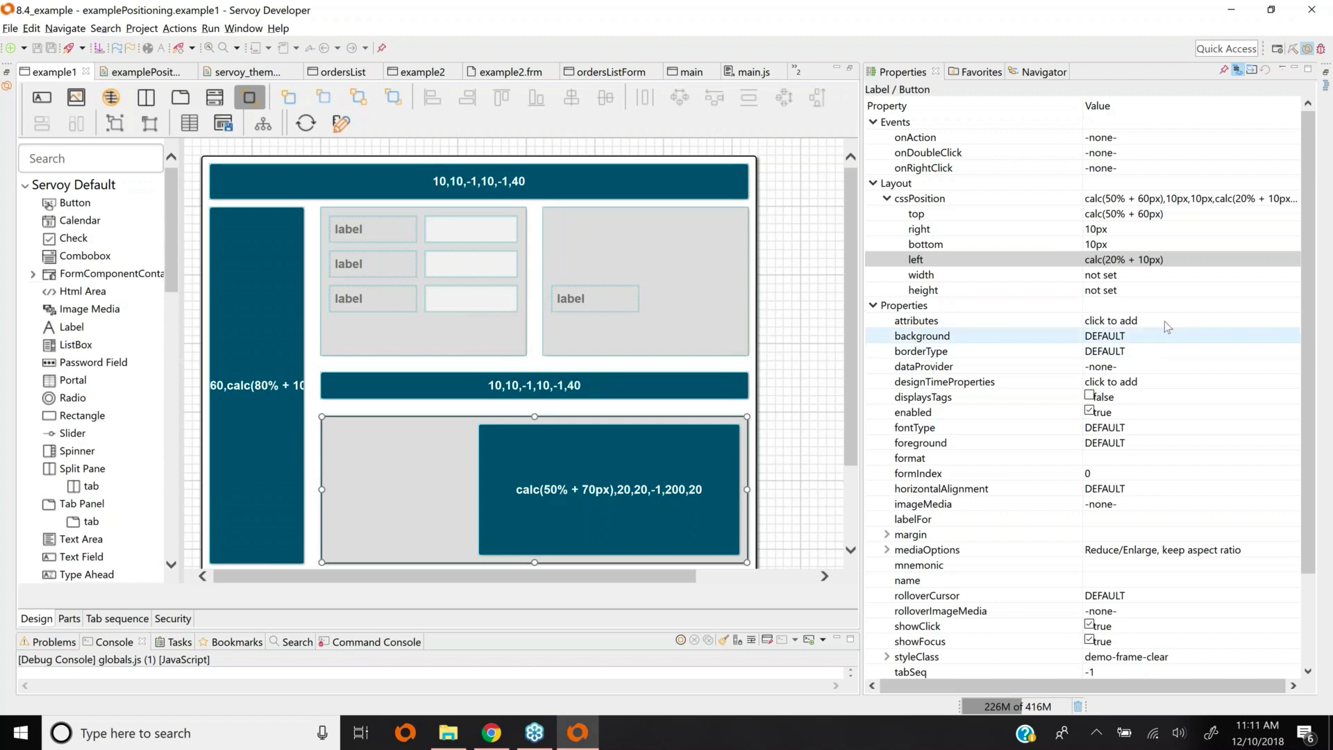
Inspect the unit and operator options for the lower grey panel's left position calc expression, leaving the value unedited
left_click(1293, 262)
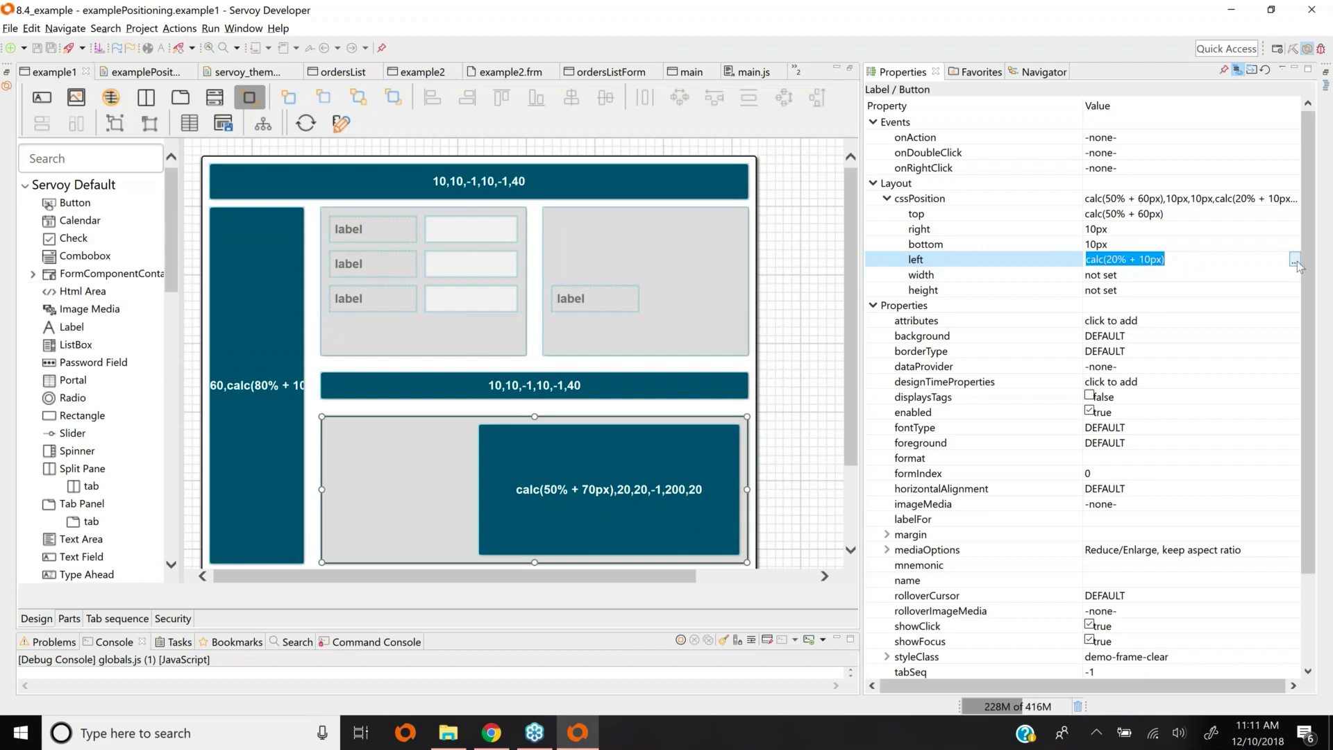
left_click(1295, 261)
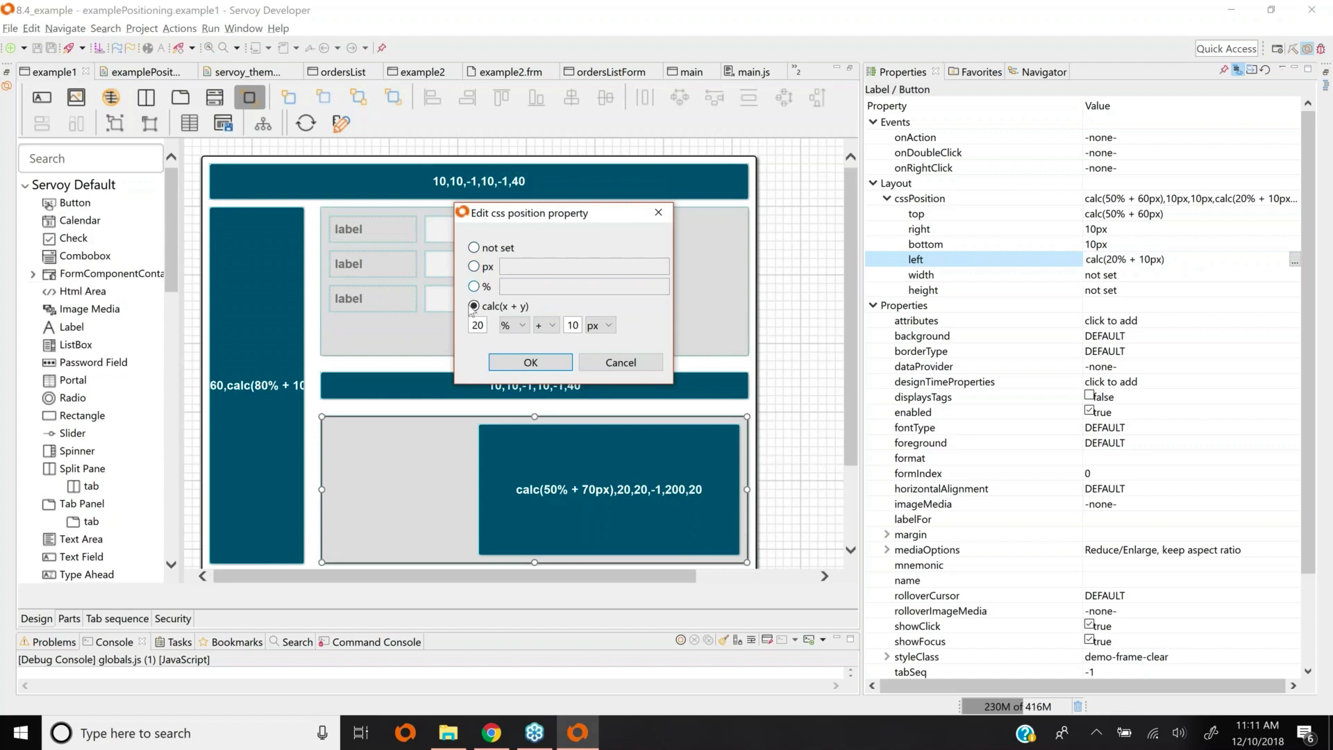
left_click(525, 327)
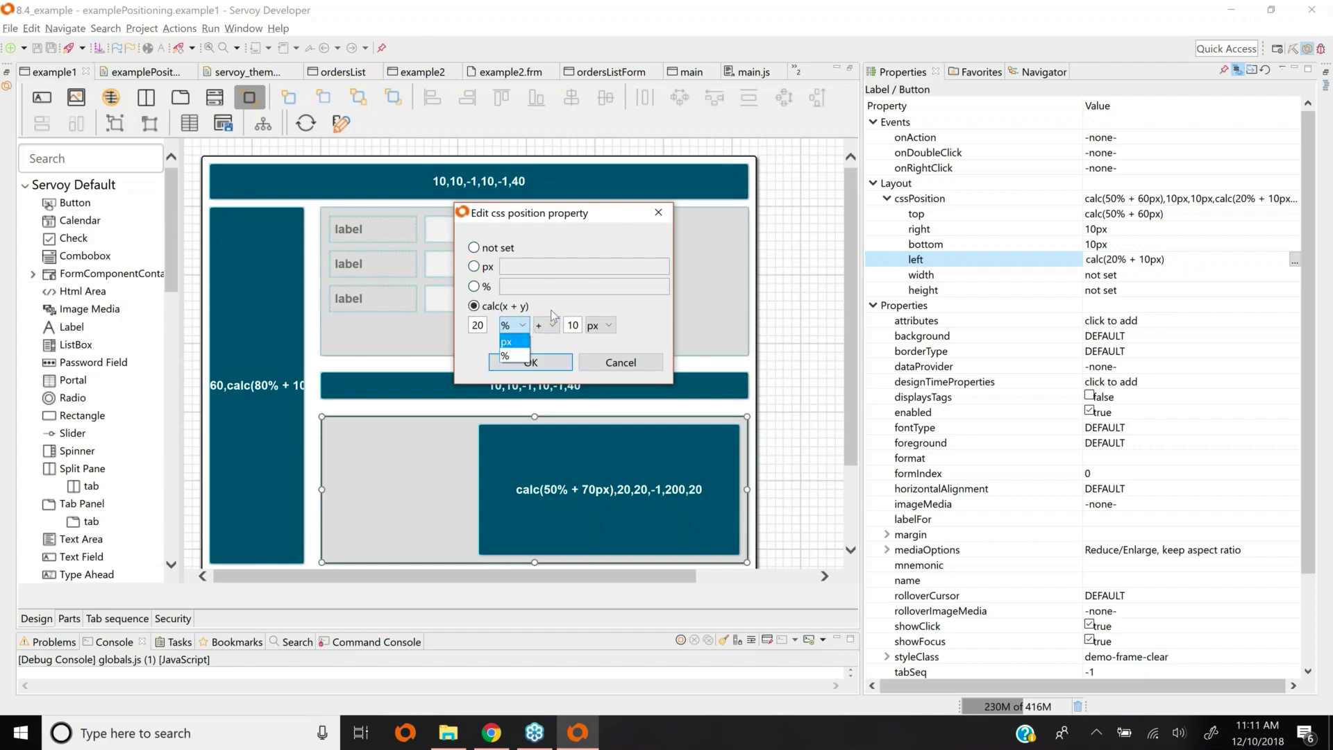
left_click(537, 335)
left_click(556, 327)
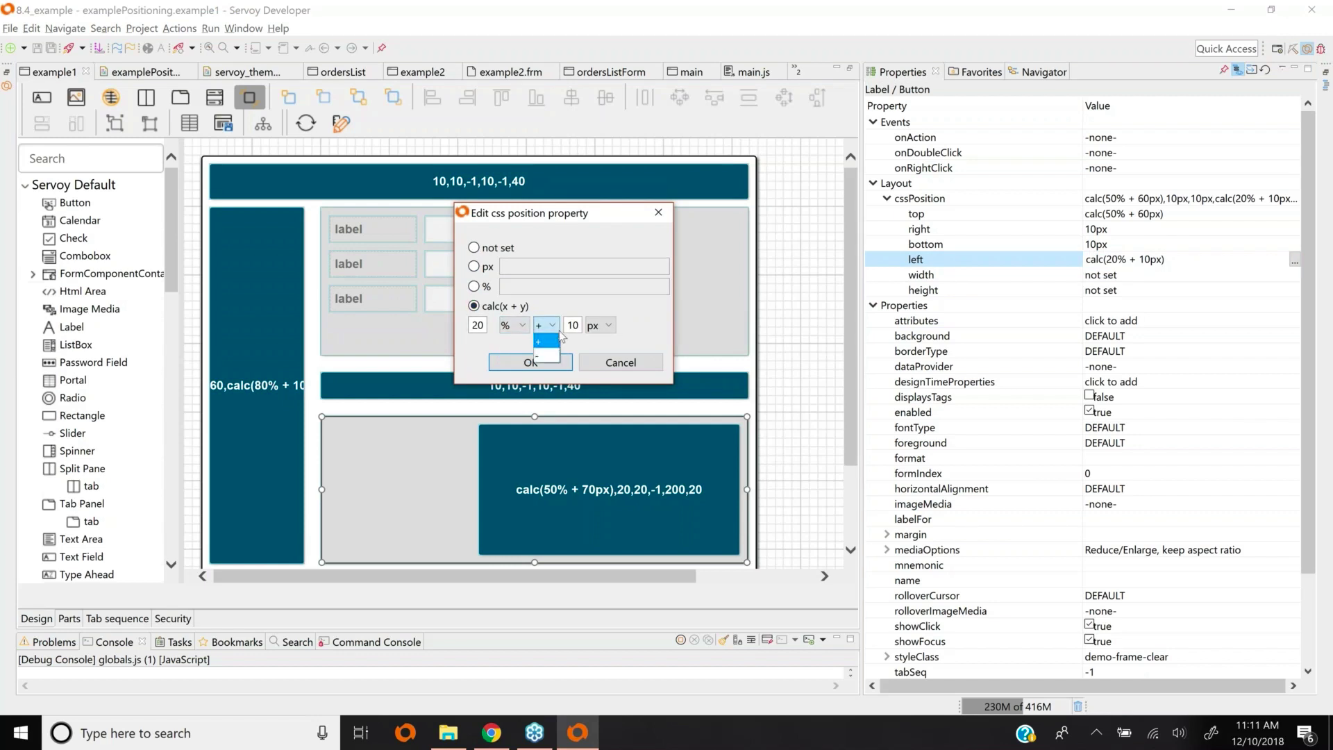
left_click(546, 341)
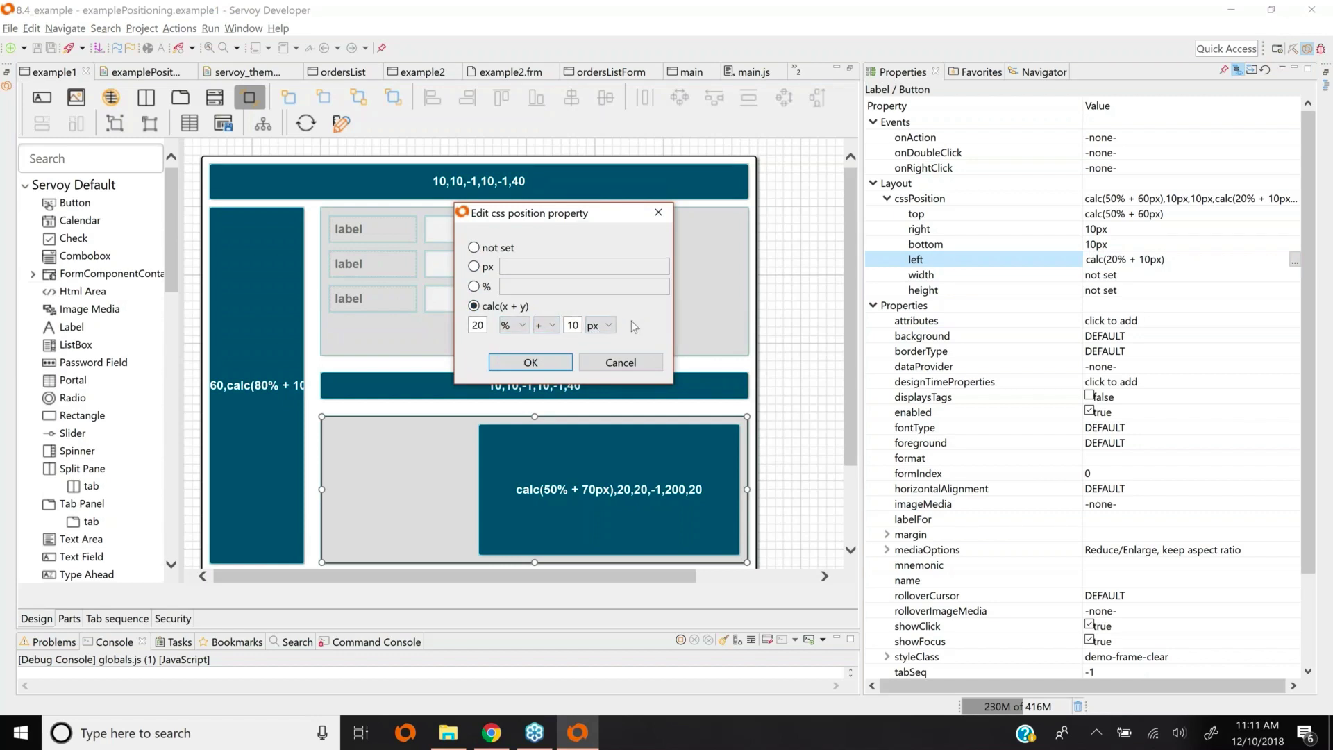
left_click(620, 363)
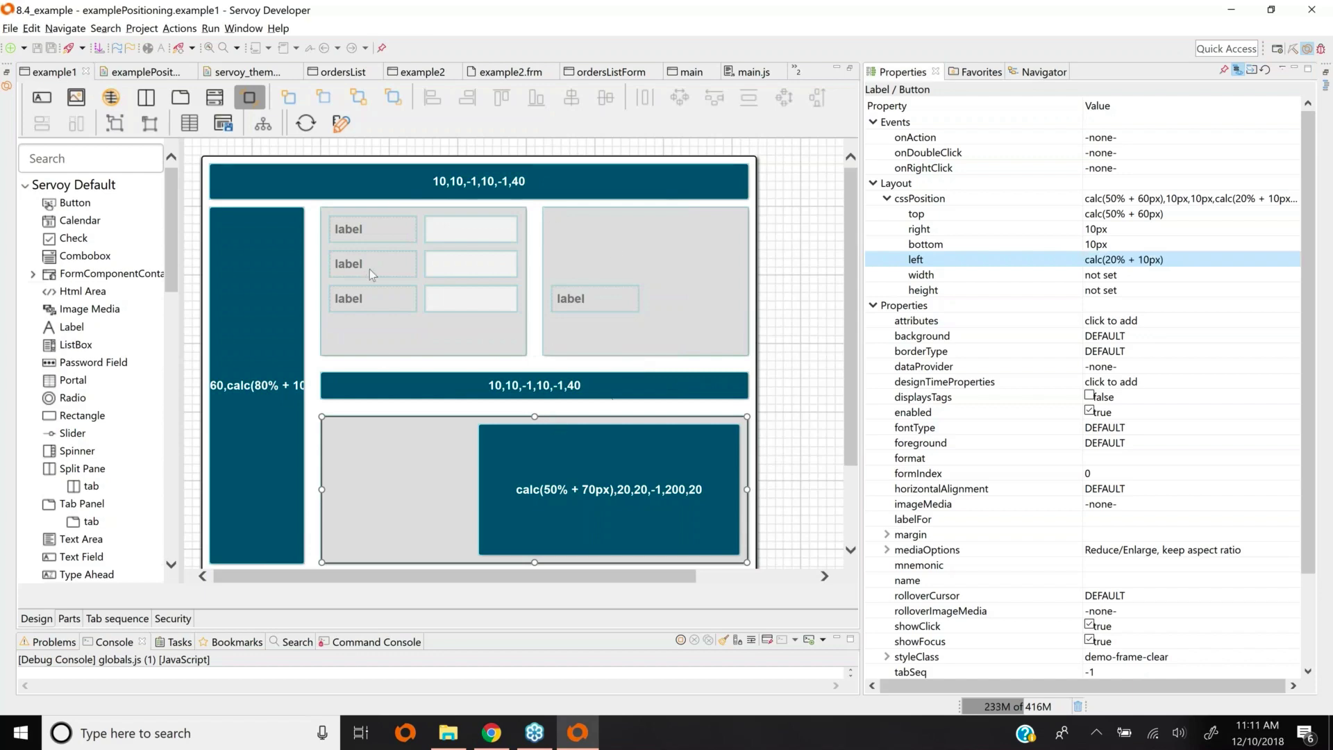
Open the example2 form and examine the cssPosition sub-properties of the customer orders data grid
left_click(422, 74)
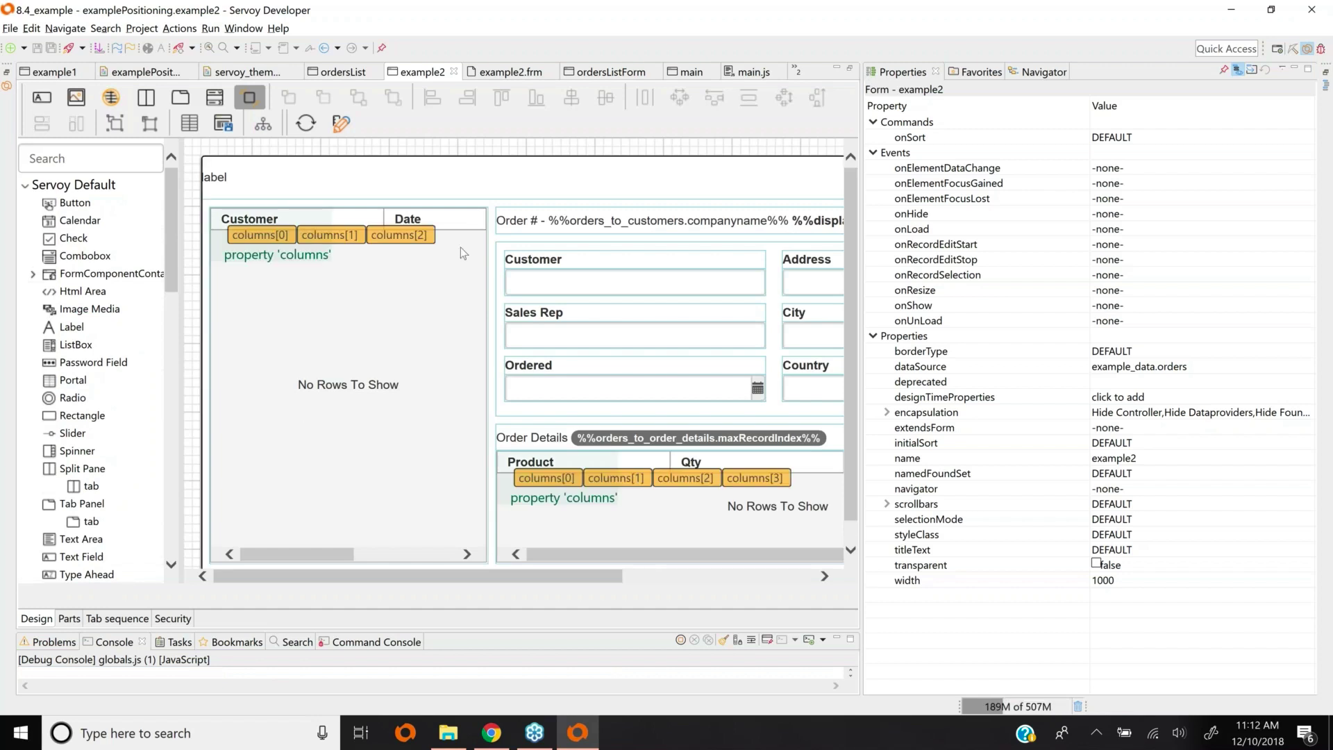
left_click(469, 317)
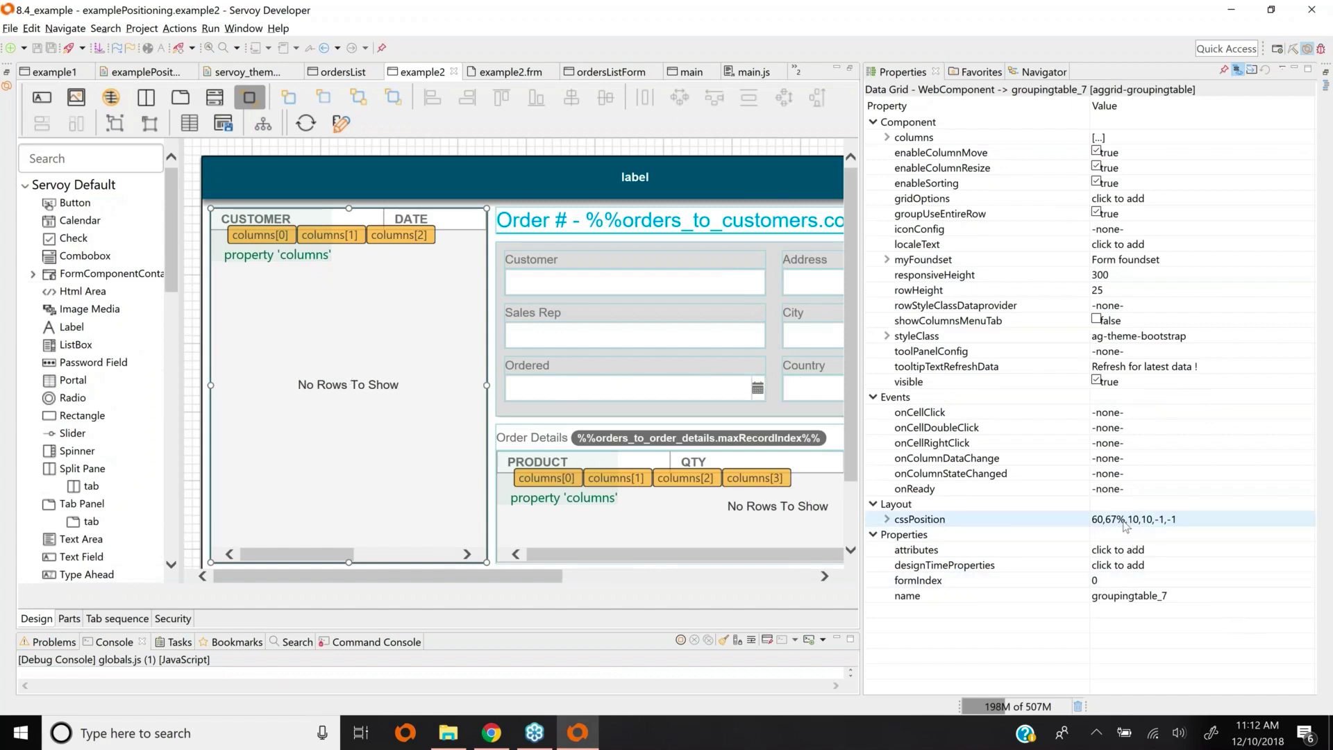
left_click(886, 518)
scroll(1087, 543, "down", 1)
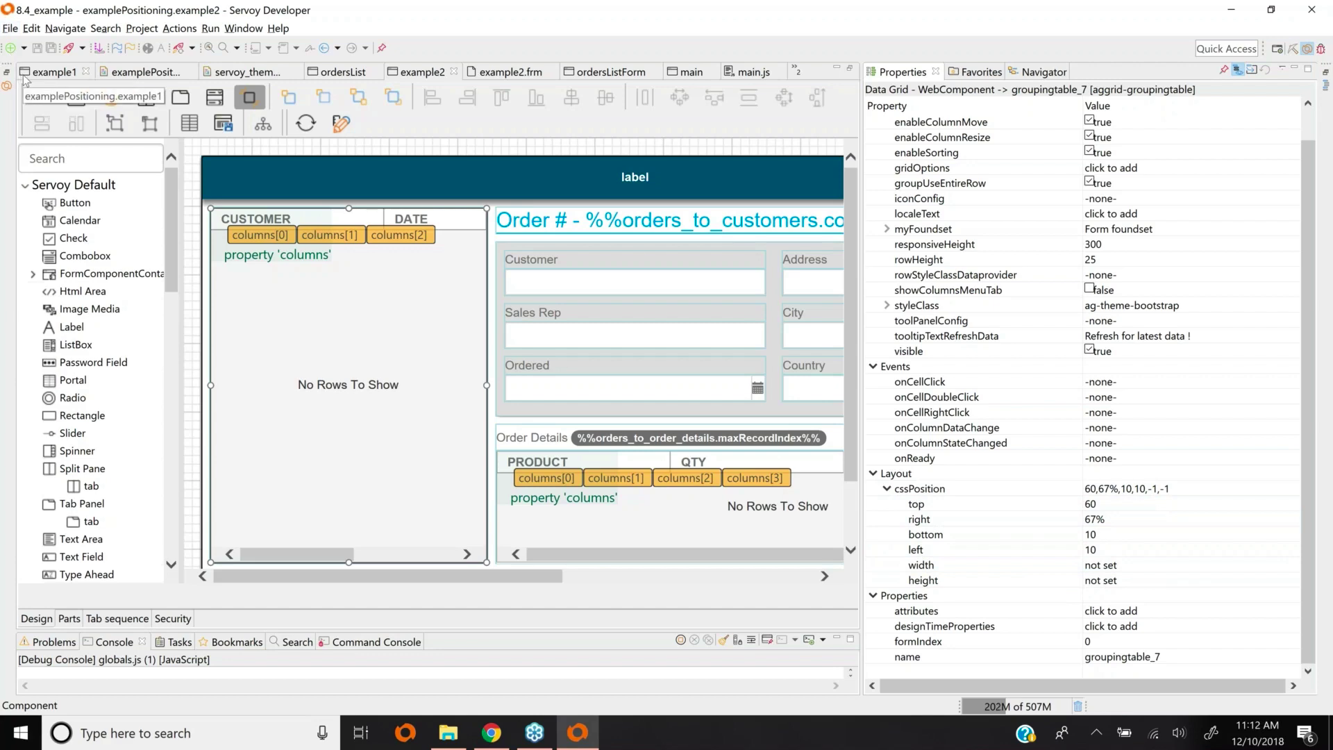
Switch to the running solution in the browser, view Example 3 briefly and go to Example 2
key("alt+Tab")
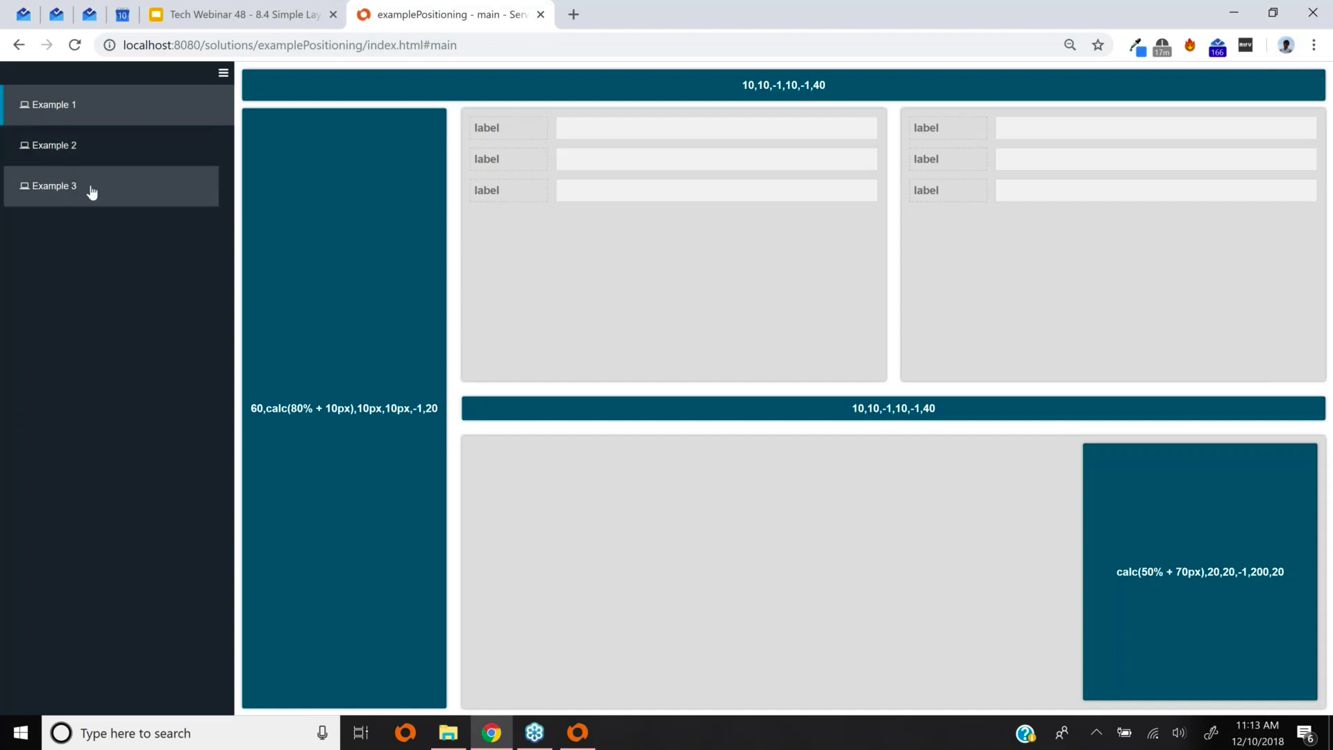
left_click(91, 191)
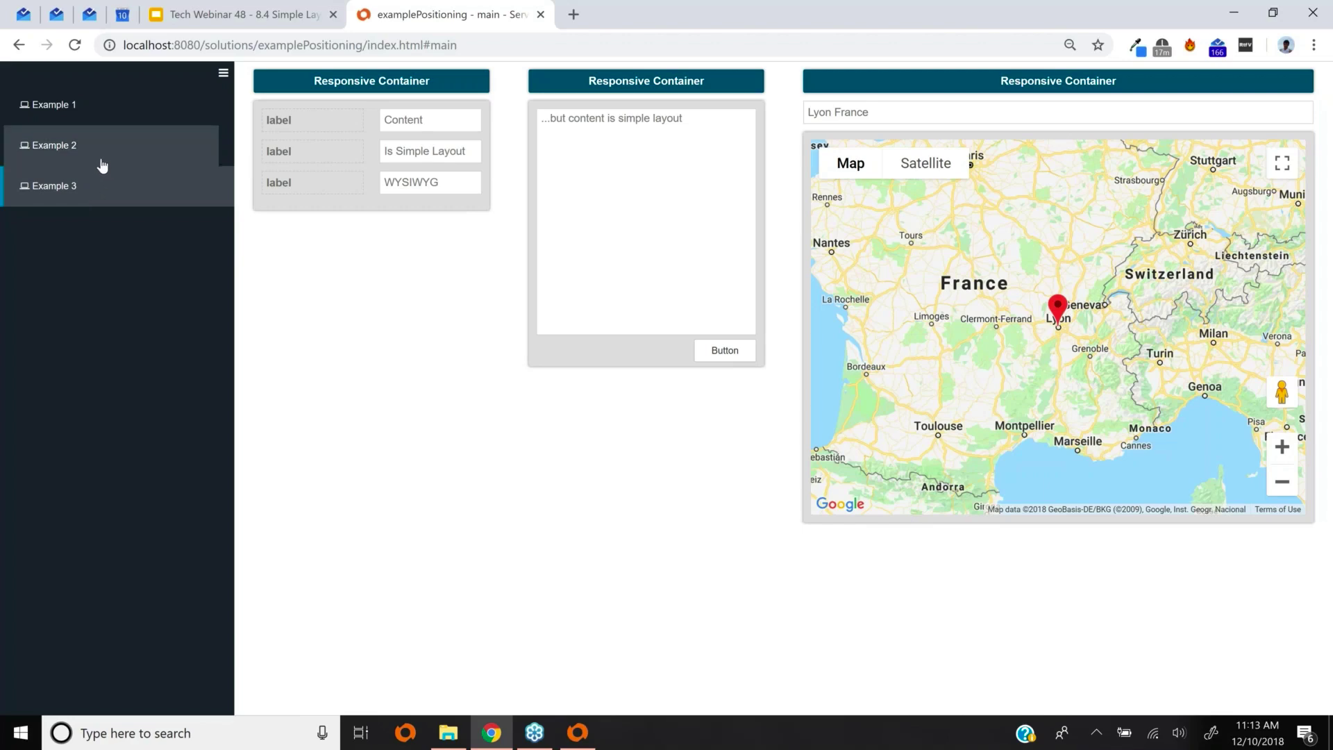
left_click(102, 166)
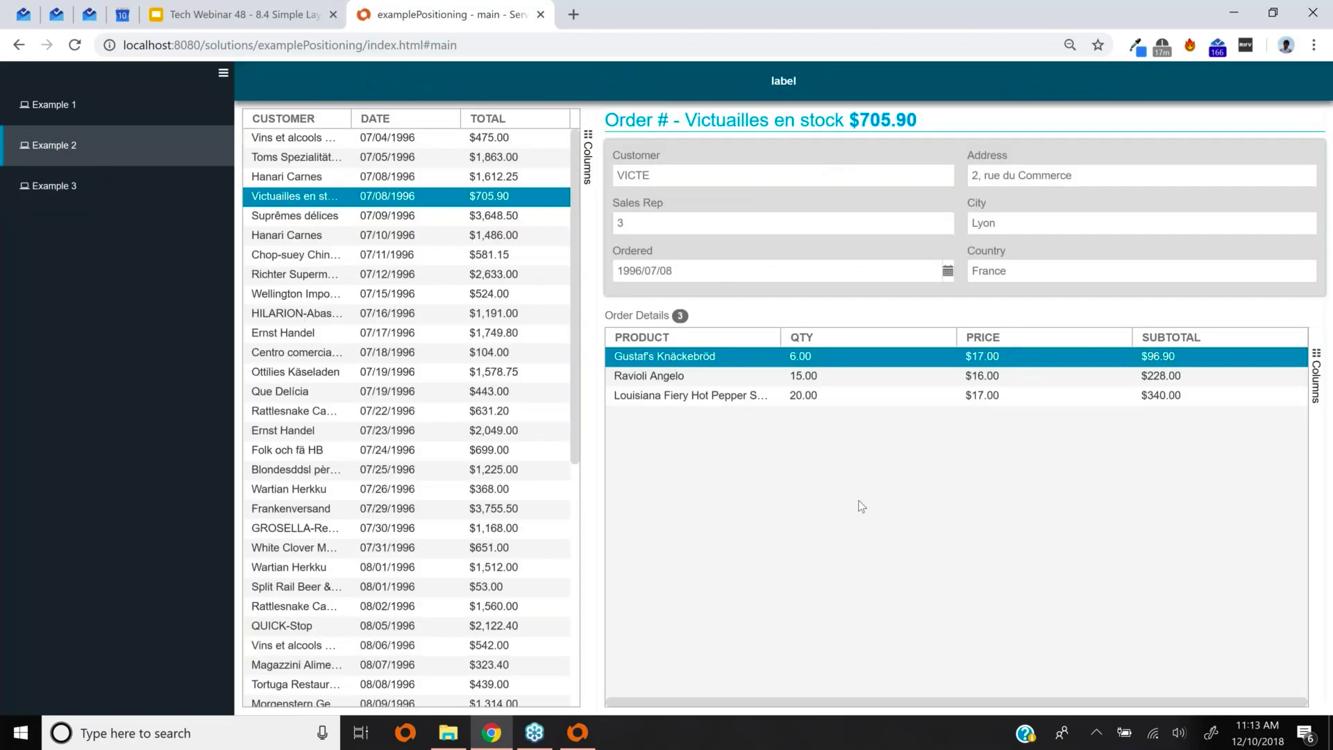
Test the Example 2 layout in a narrower and shorter browser window, and maximize the window again
left_click(1274, 14)
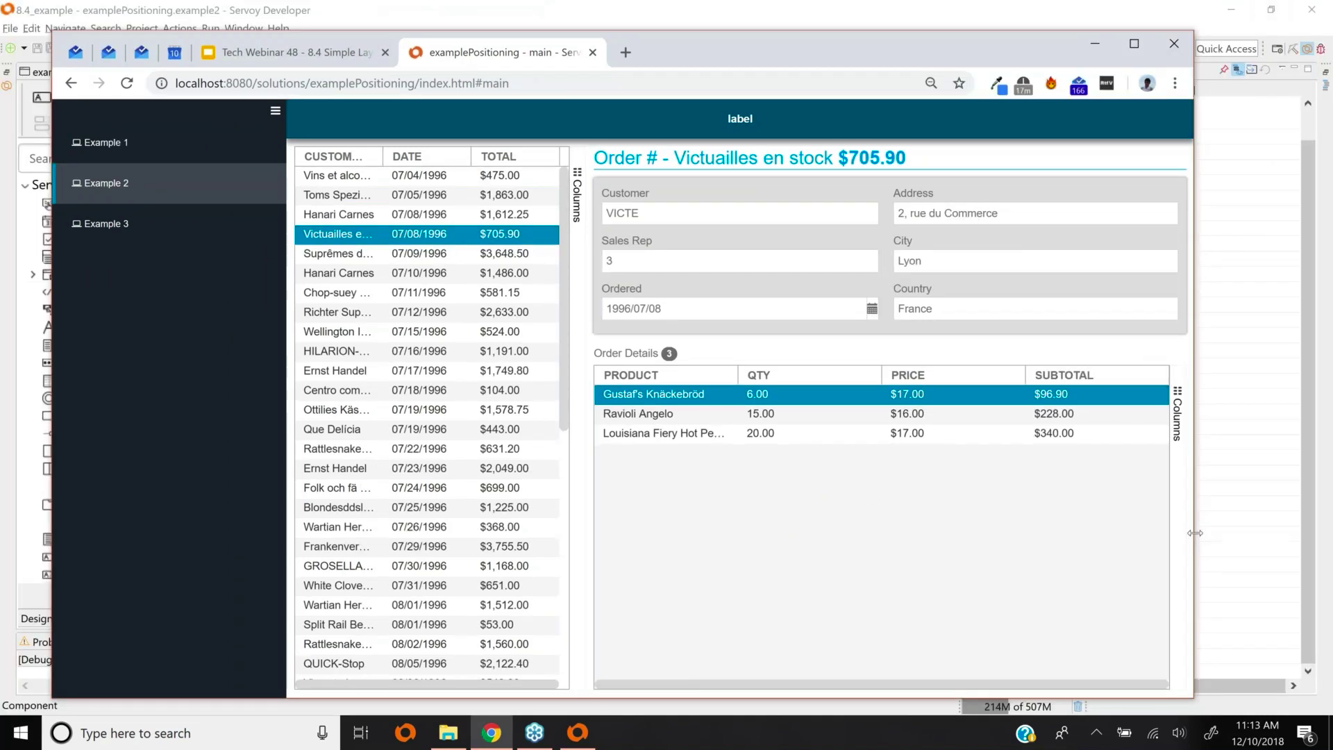
left_click_drag(1195, 533, 979, 531)
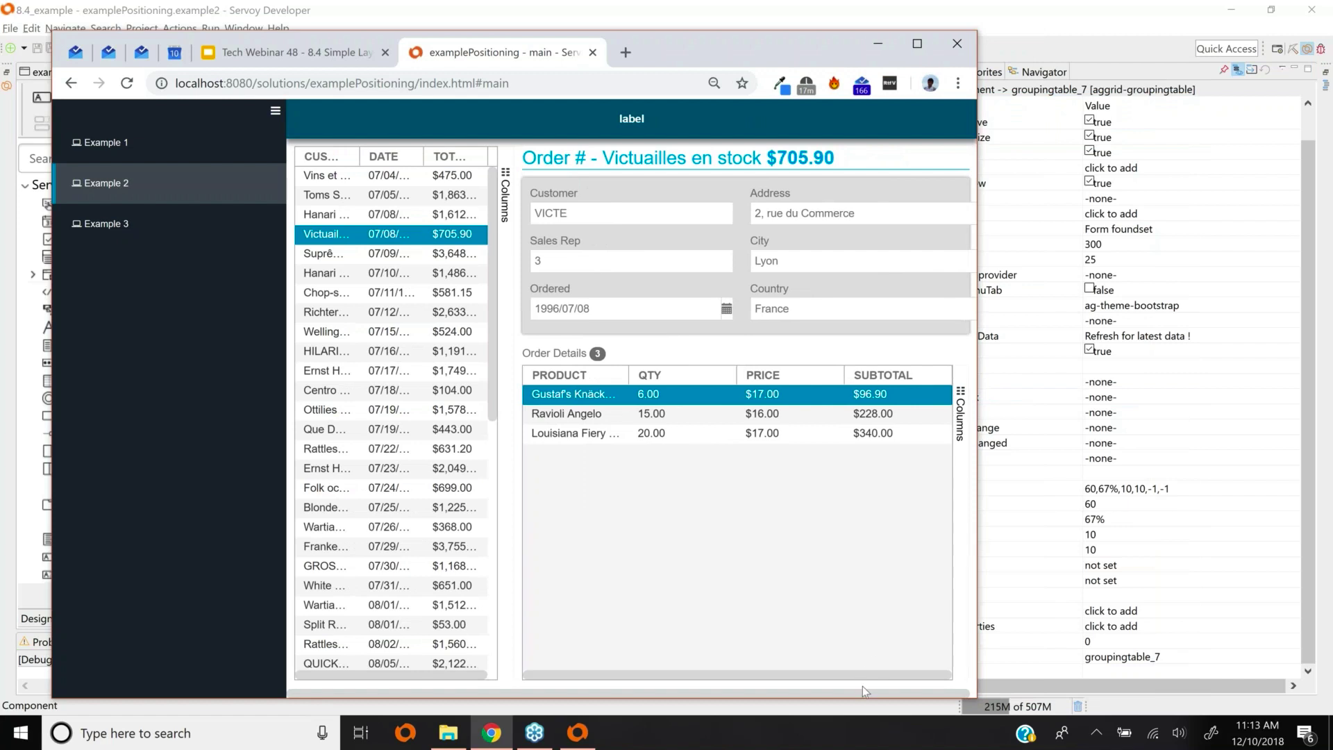
left_click_drag(864, 703, 865, 630)
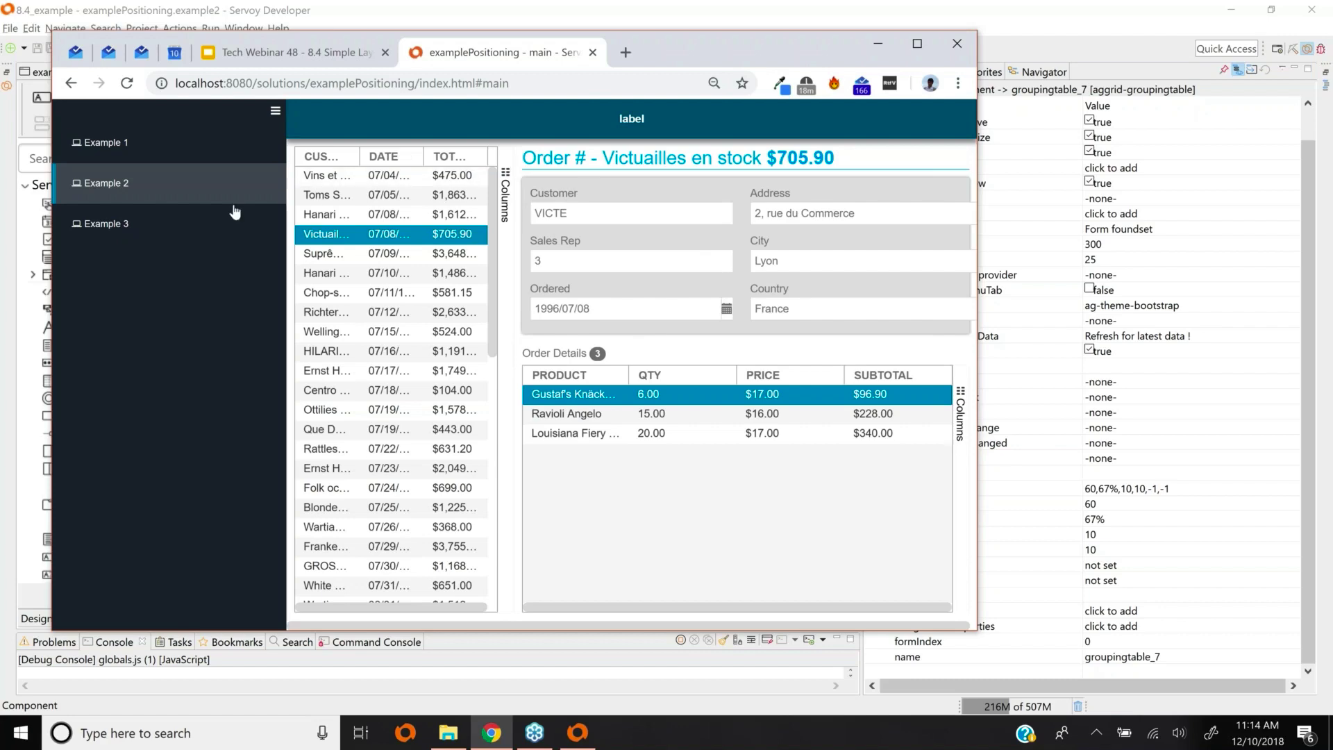
left_click(916, 45)
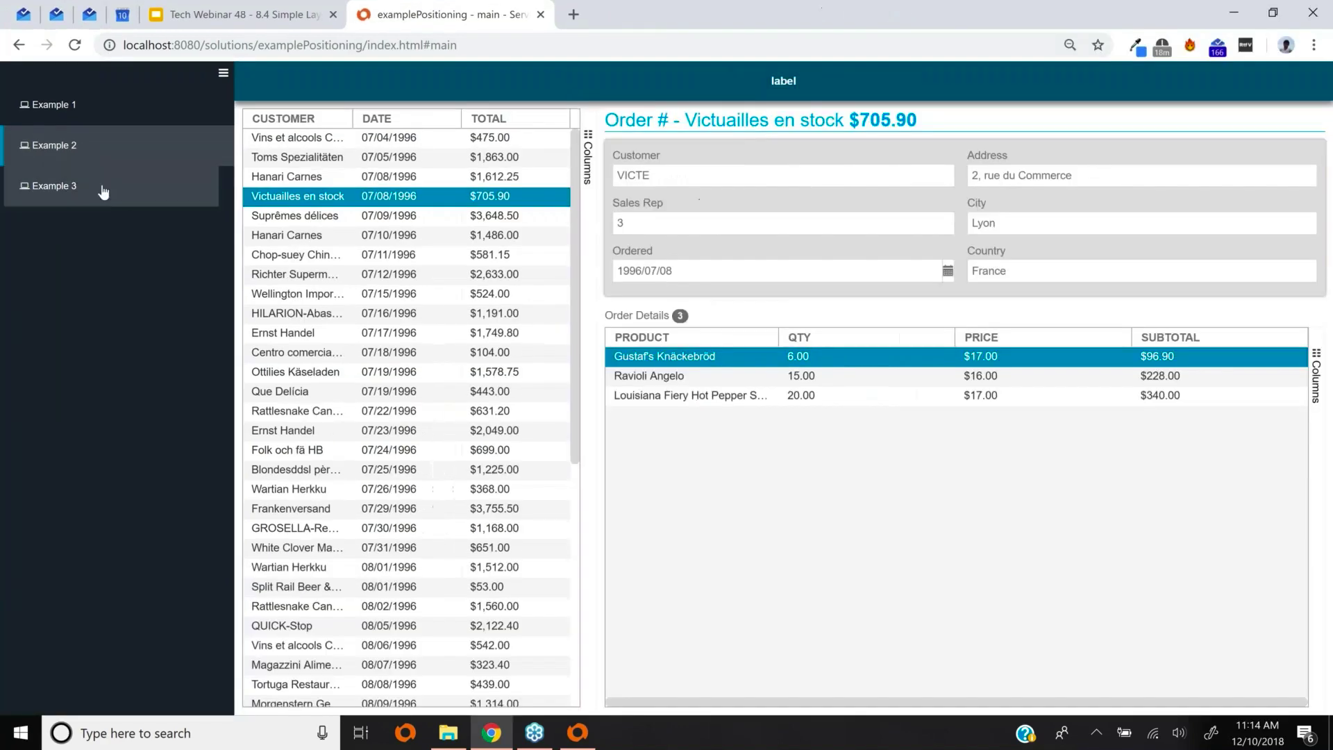
Open Example 3 and test its responsive containers by collapsing, expanding and again collapsing the navigation sidebar
left_click(103, 190)
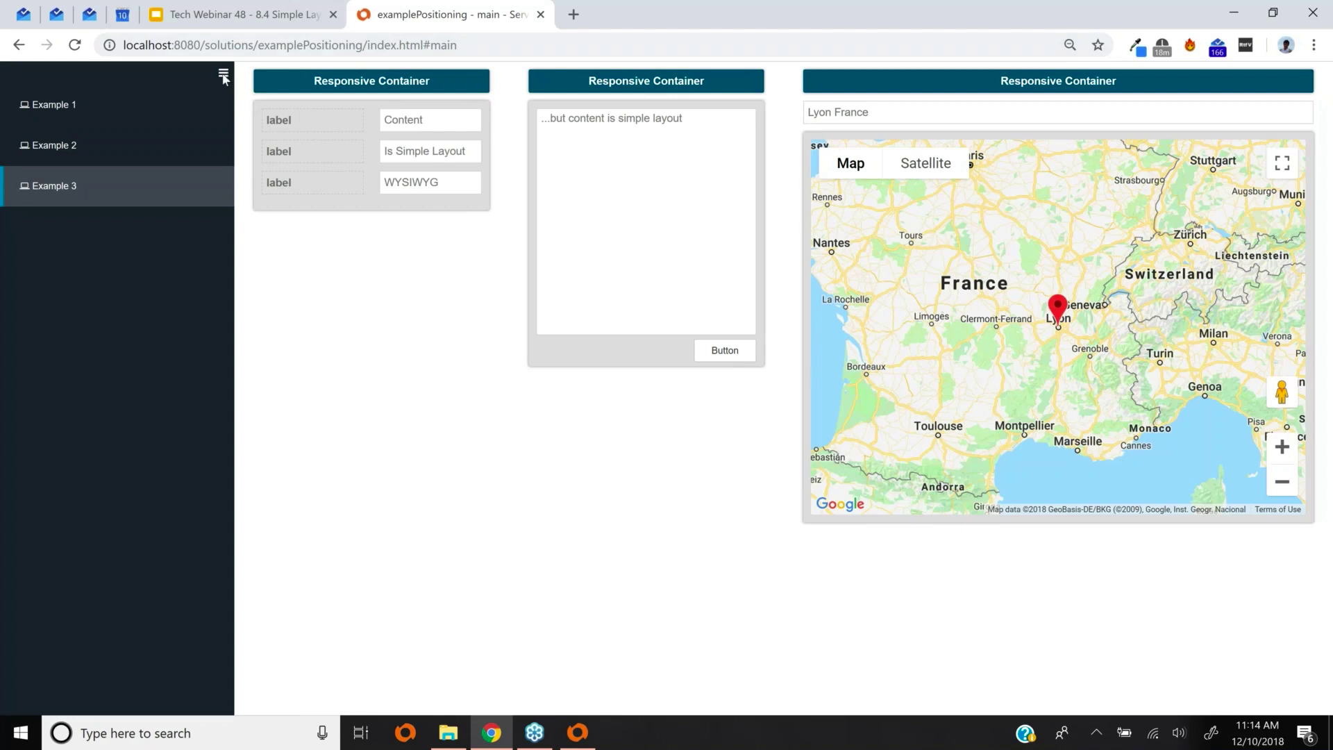
left_click(224, 73)
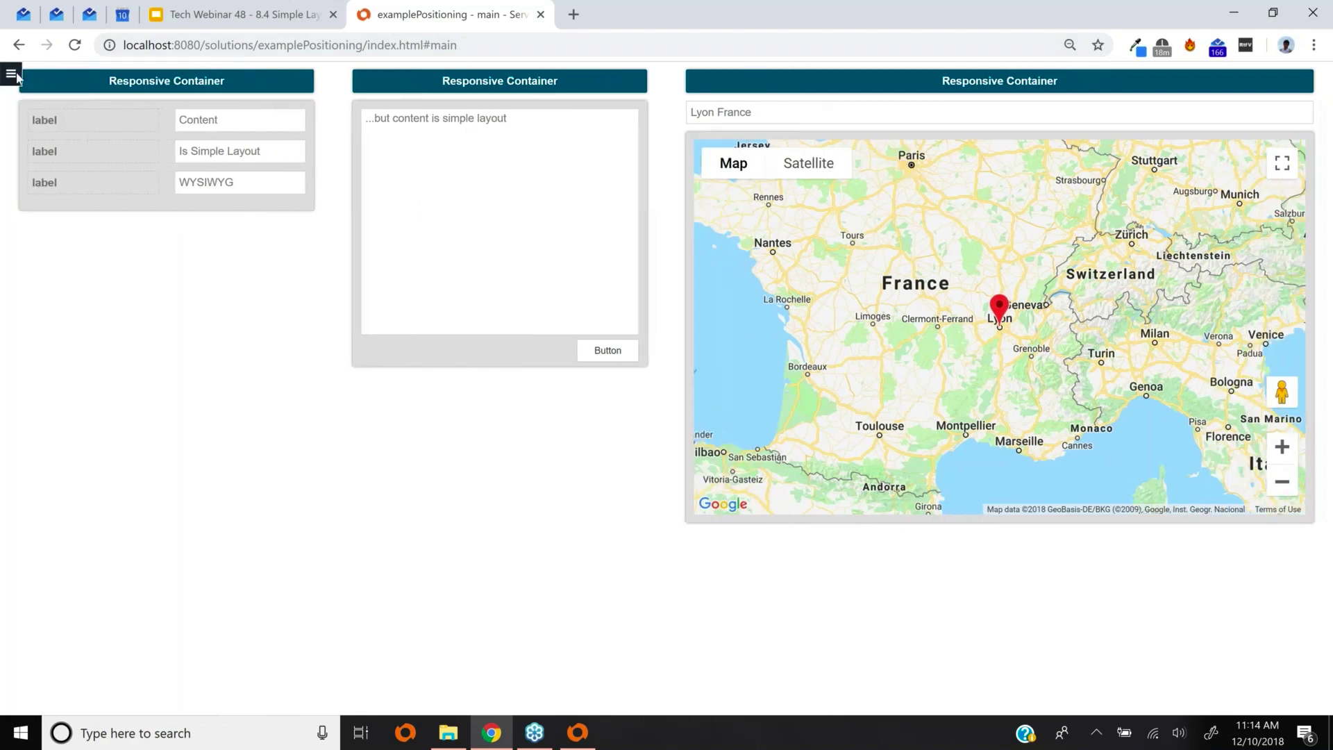
left_click(12, 74)
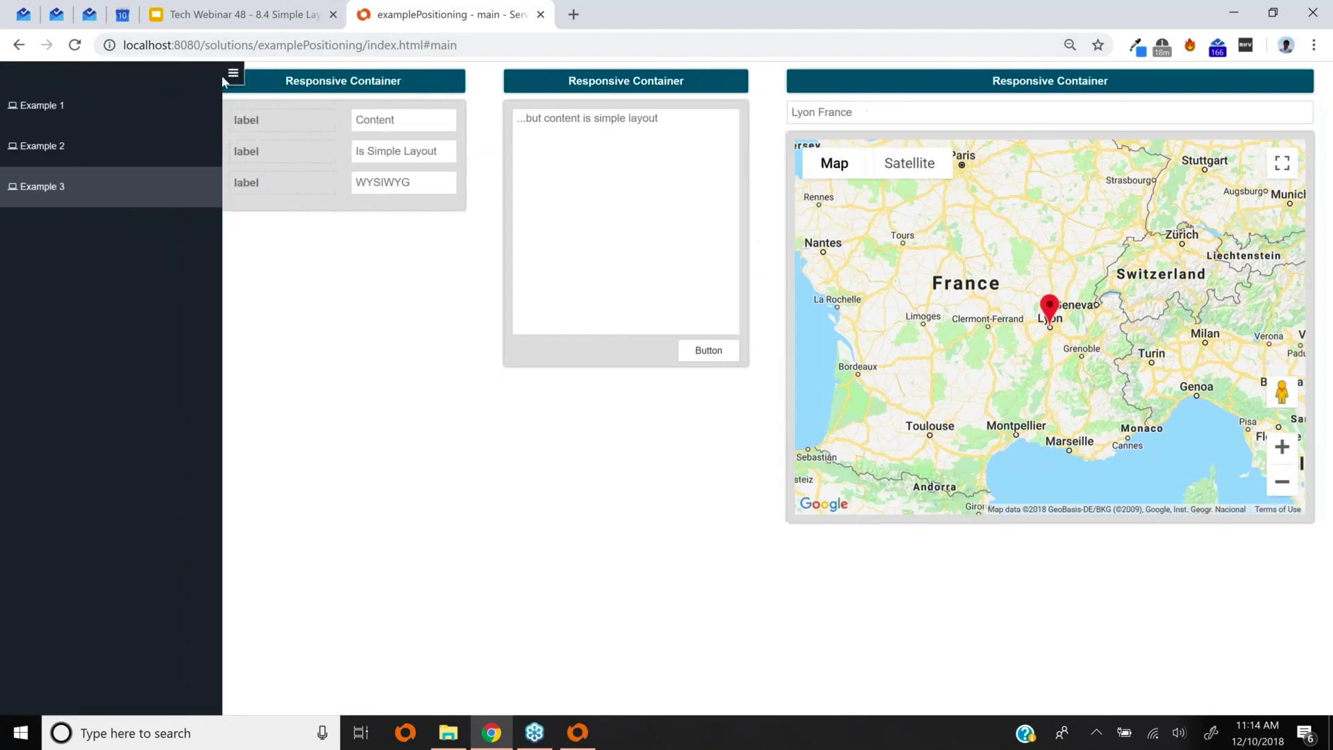
left_click(224, 76)
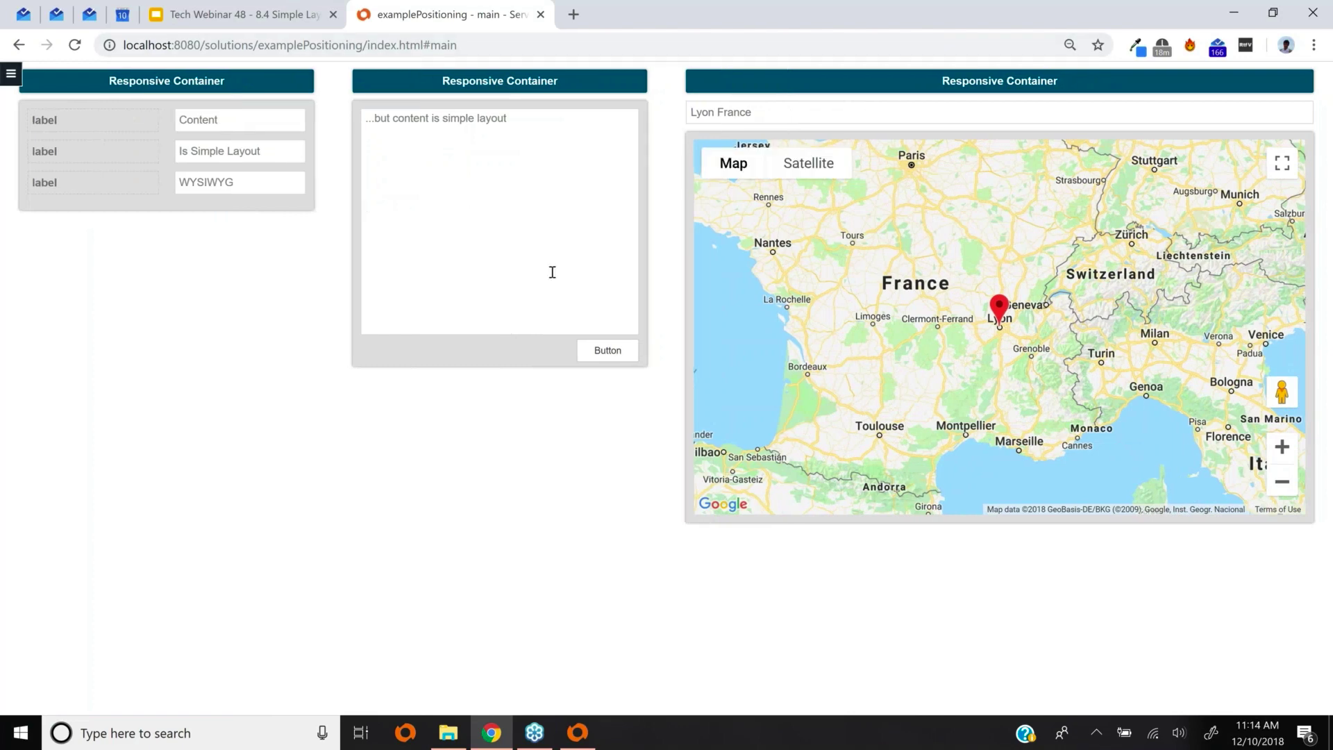
Test how Example 3's responsive containers stack in a progressively narrower browser window, and maximize the window again
left_click(1281, 12)
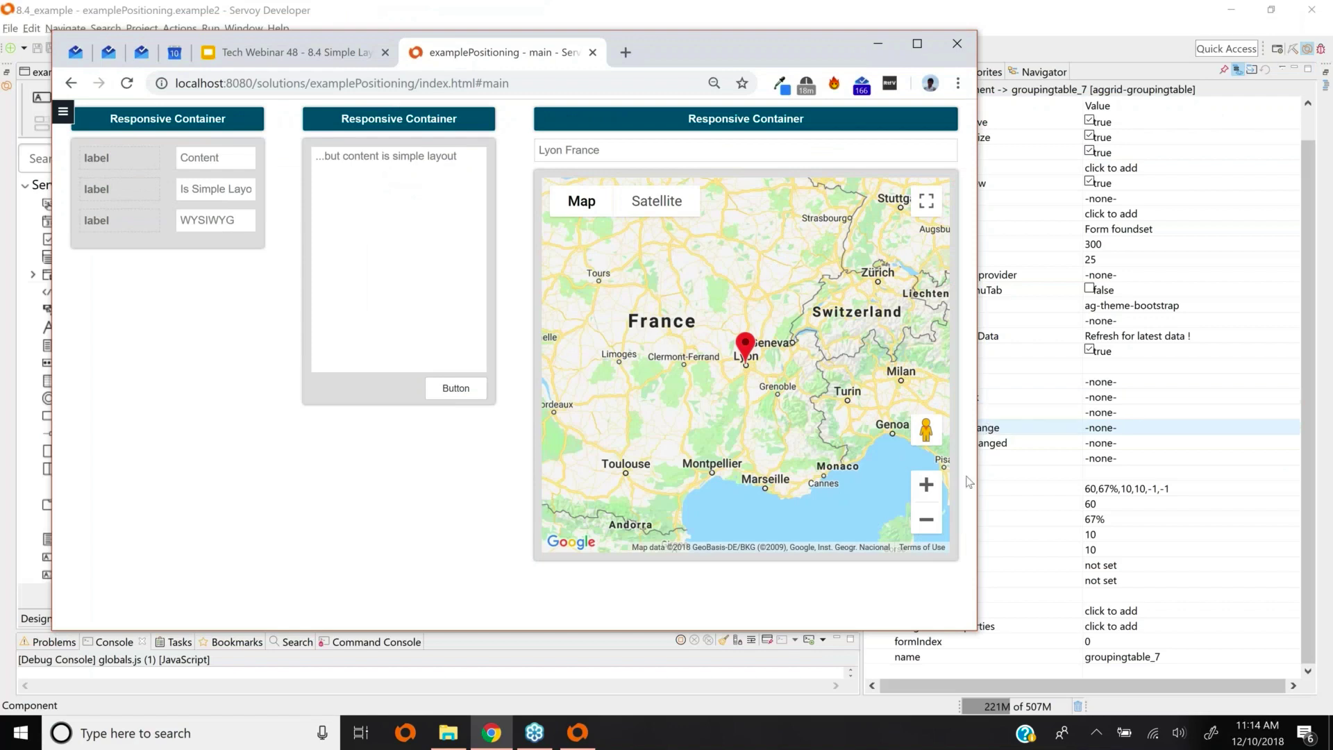
left_click_drag(977, 630, 753, 672)
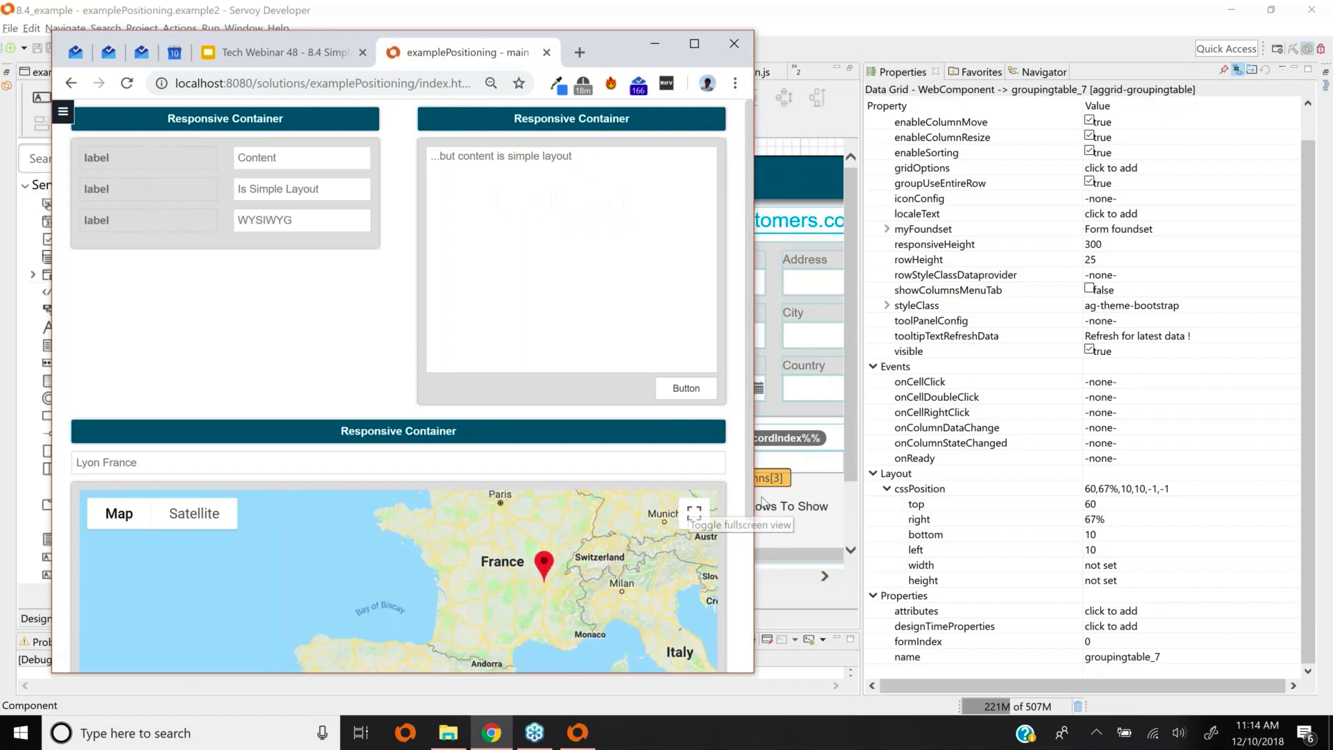
scroll(734, 577, "down", 1)
scroll(733, 577, "down", 3)
scroll(733, 577, "up", 3)
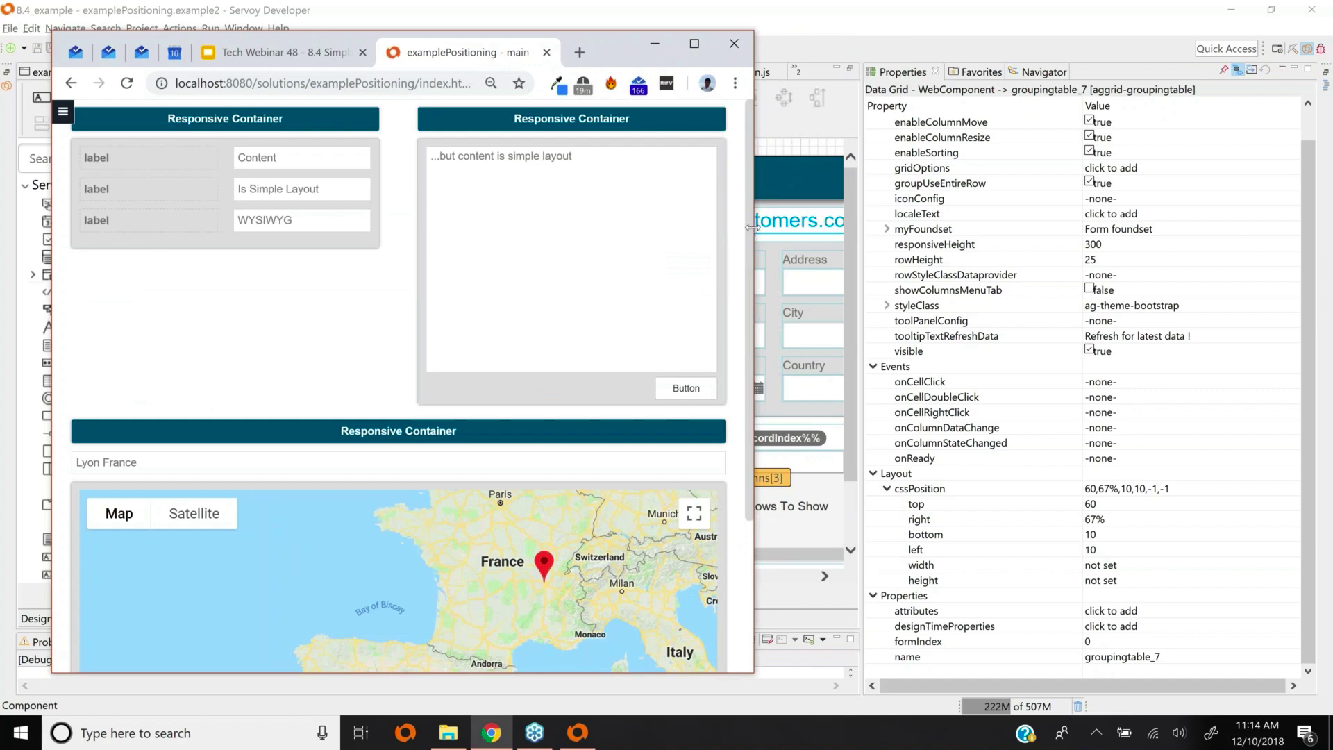
left_click_drag(749, 232, 615, 238)
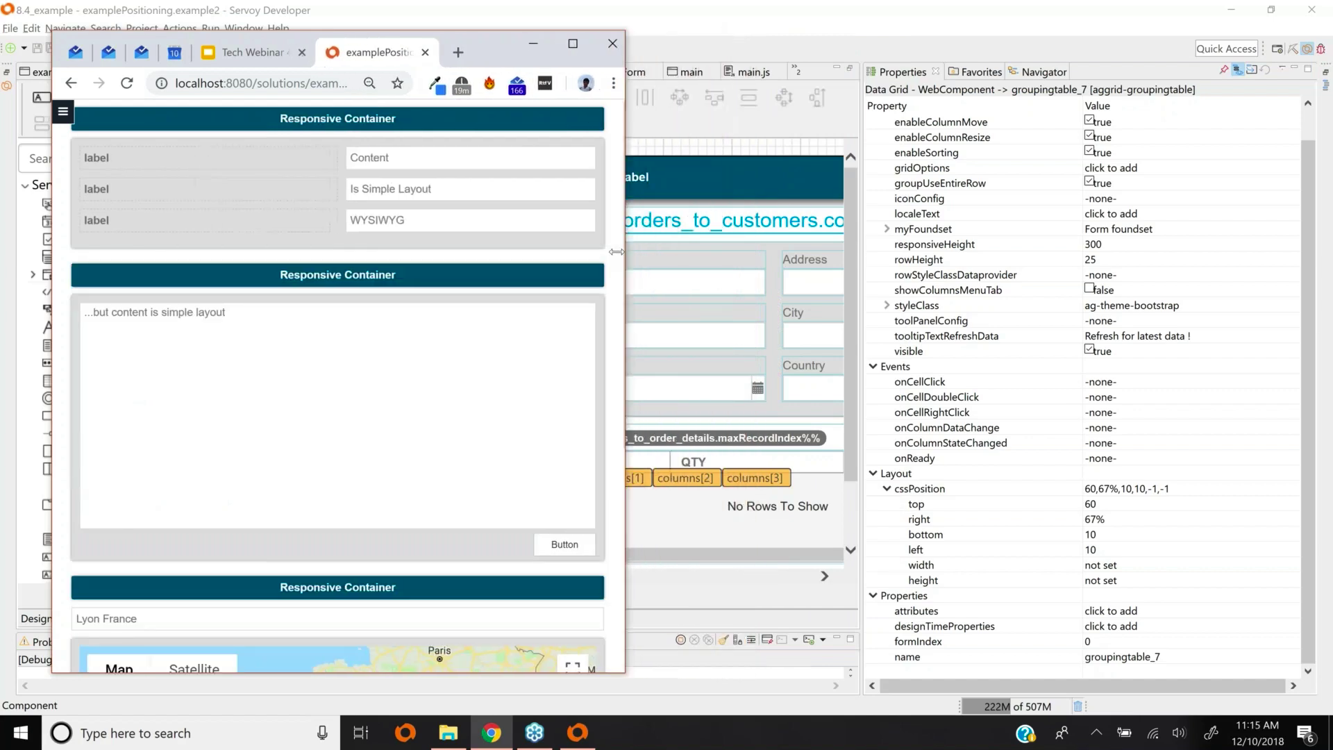
scroll(596, 485, "down", 5)
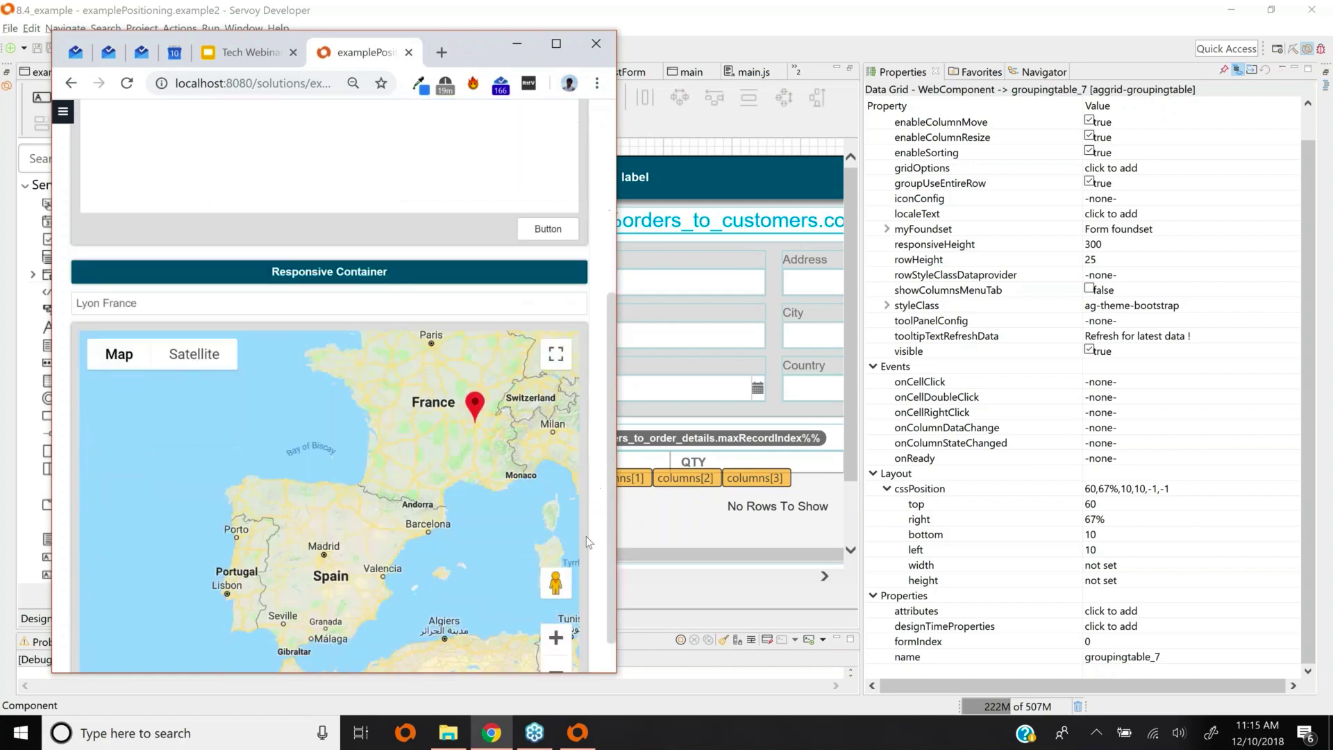
scroll(581, 519, "up", 5)
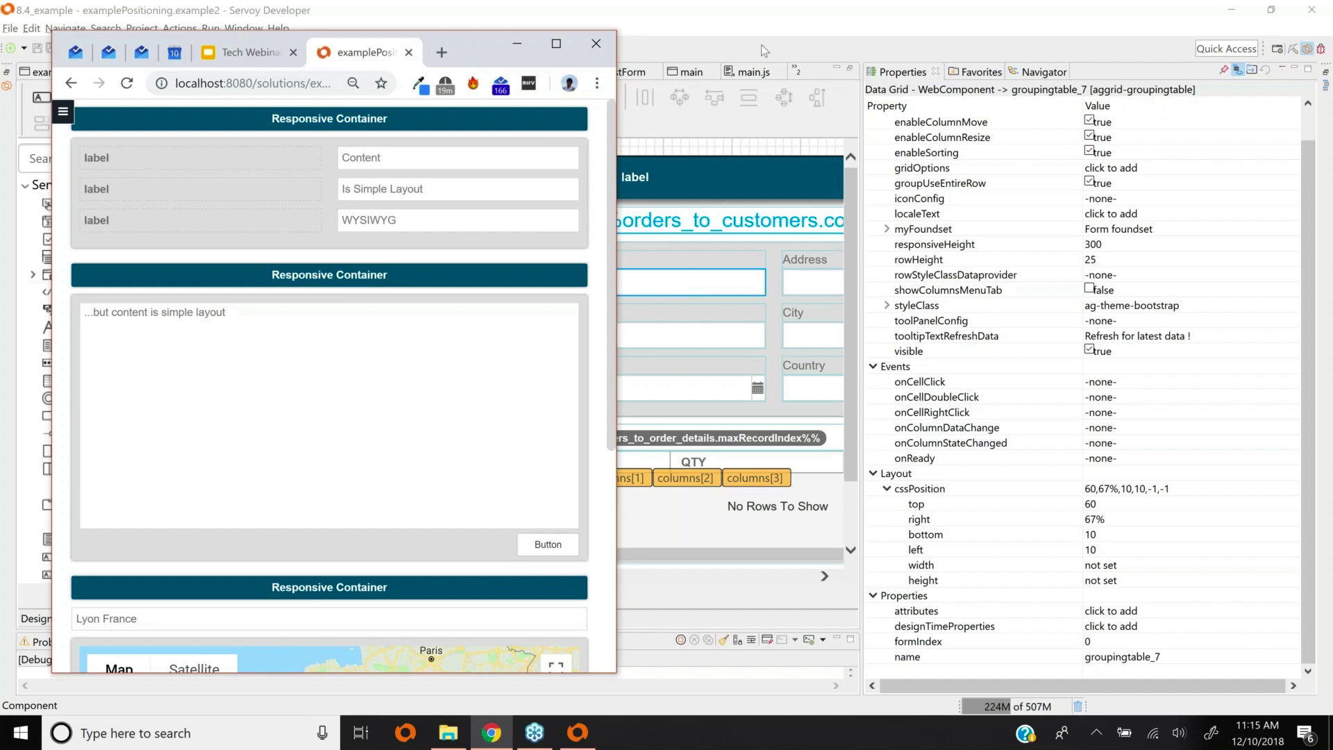
left_click(556, 44)
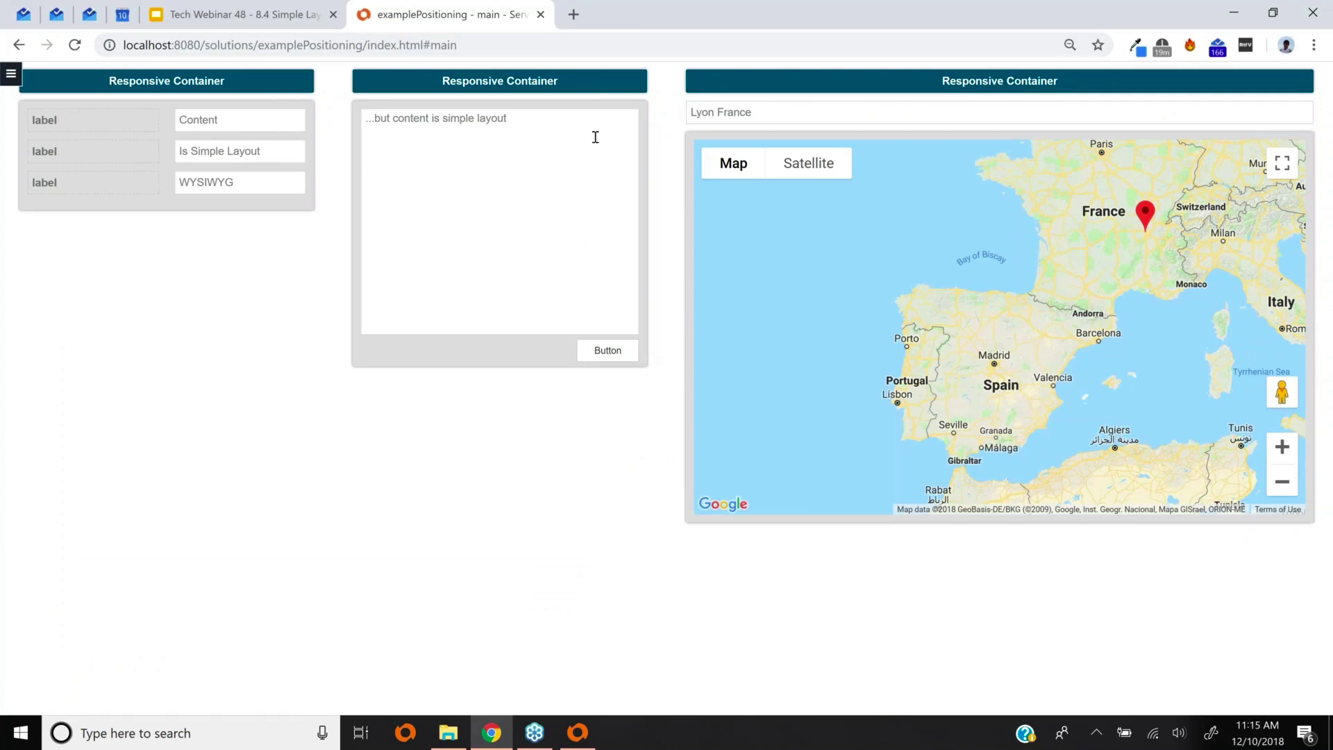
Switch to Servoy Developer and open the example3 form in the designer
key("alt+Tab")
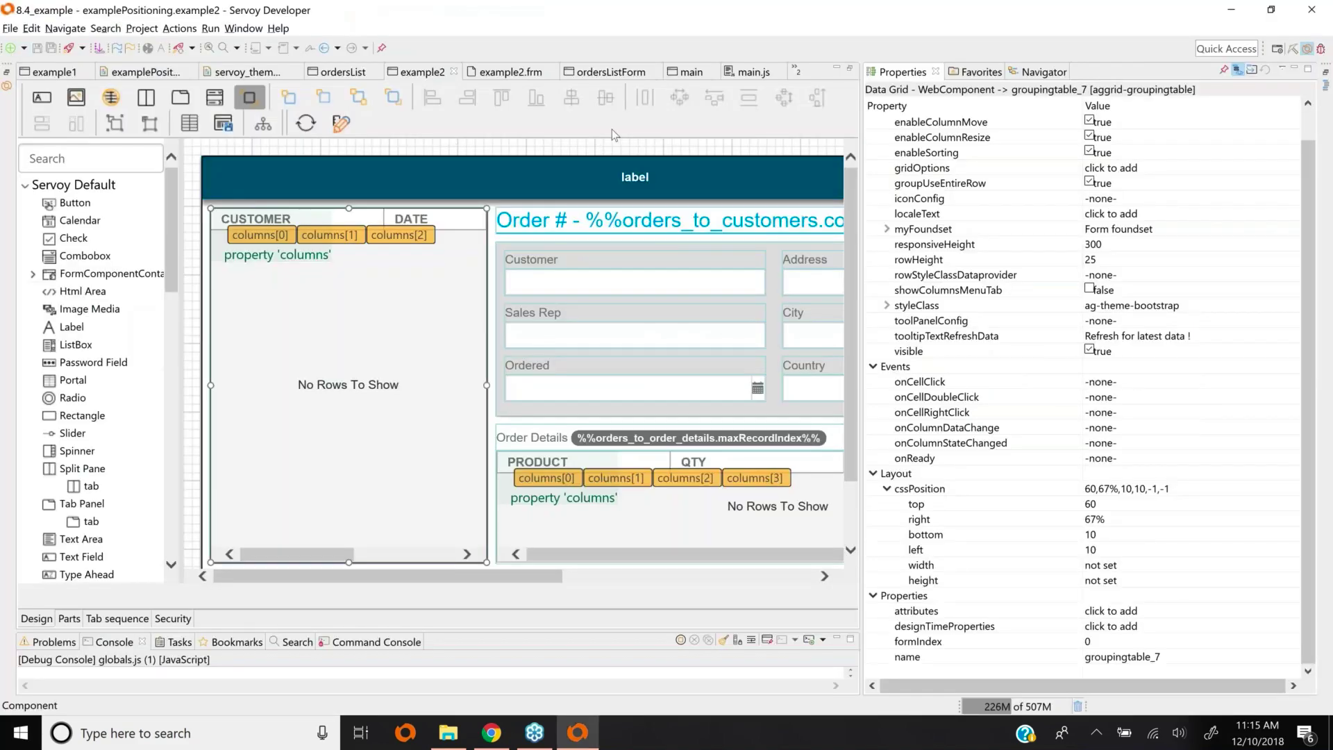
left_click(796, 72)
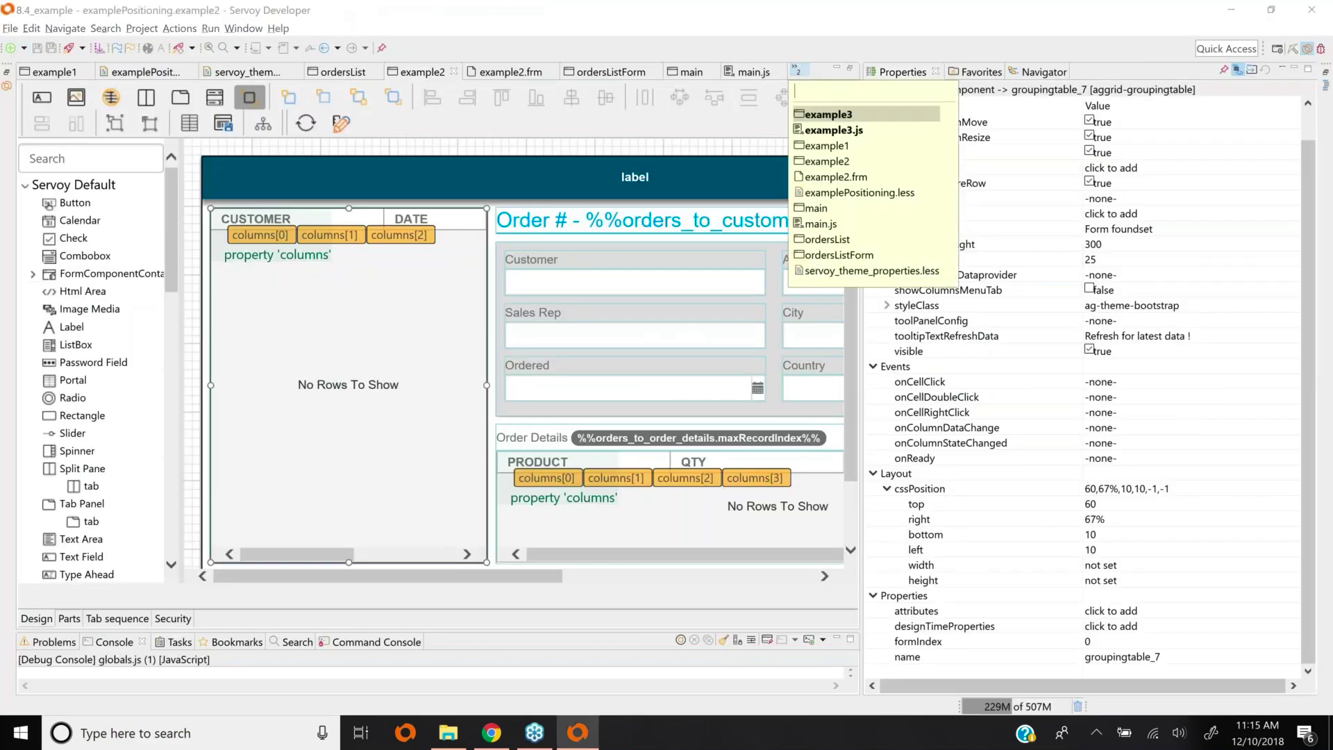
key("Return")
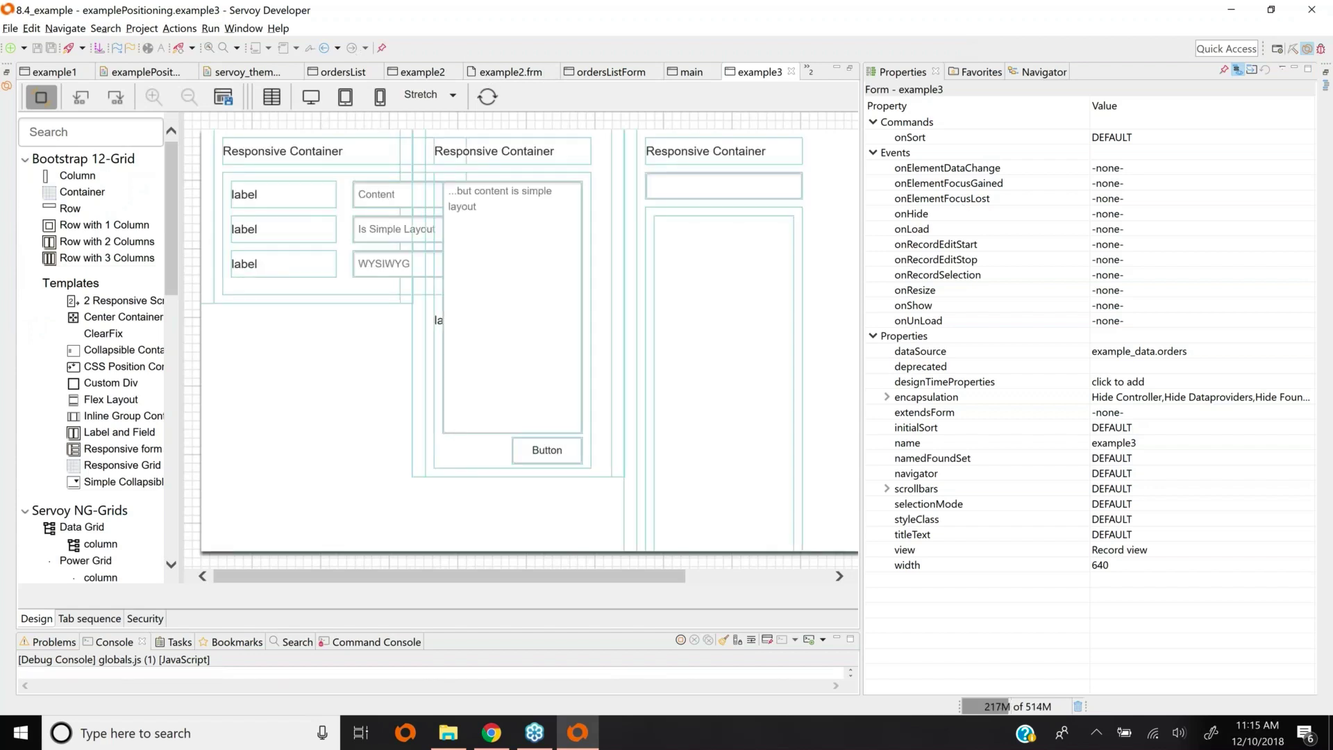
Show the Outline view for the example3 form's element structure
left_click(241, 29)
mouse_move(314, 91)
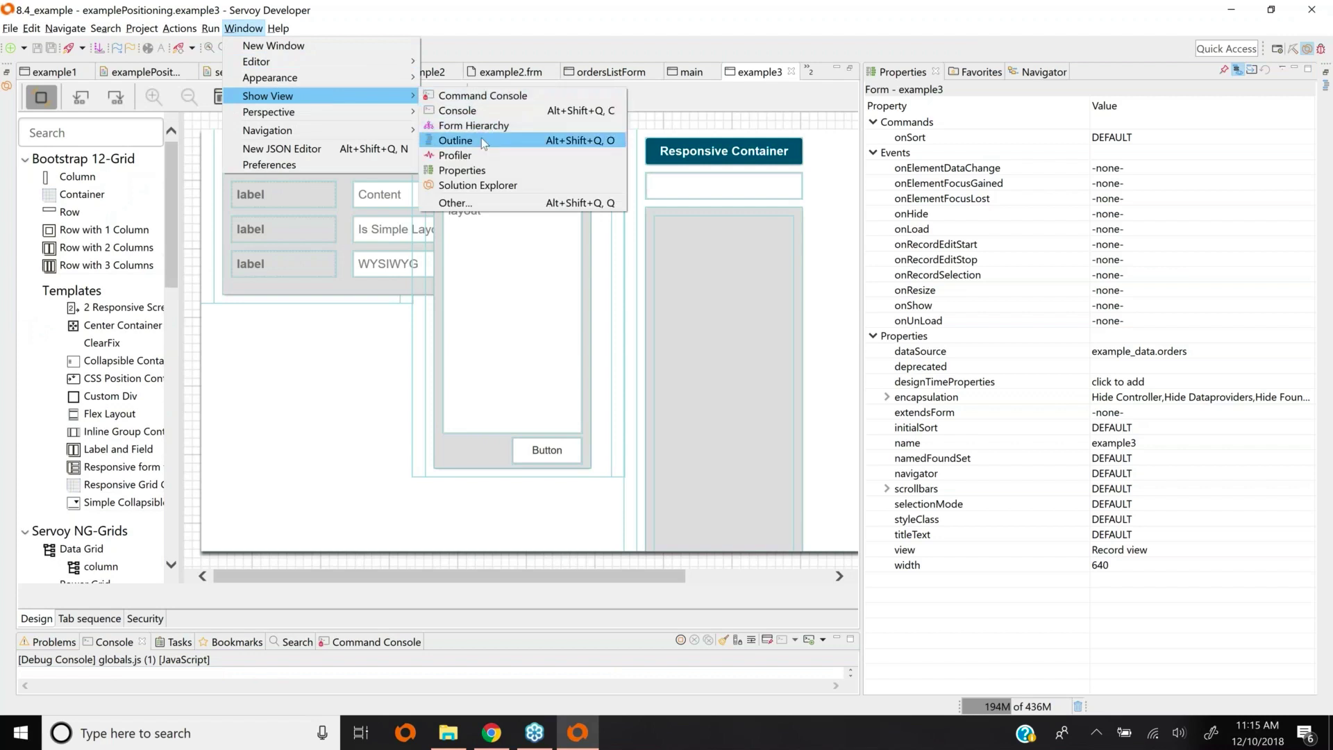
left_click(481, 139)
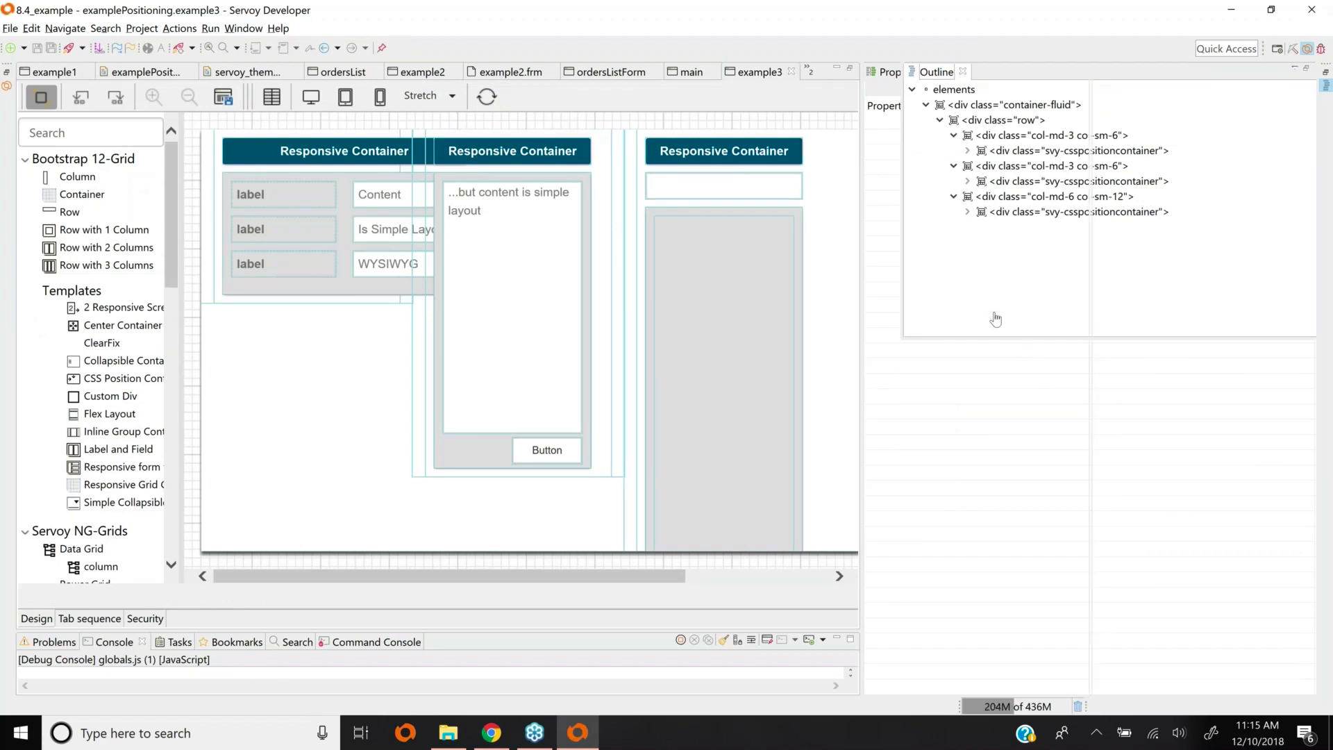
Dock the Outline view above the Properties view, collapse the row's three column elements and select the row
left_click_drag(902, 354, 893, 220)
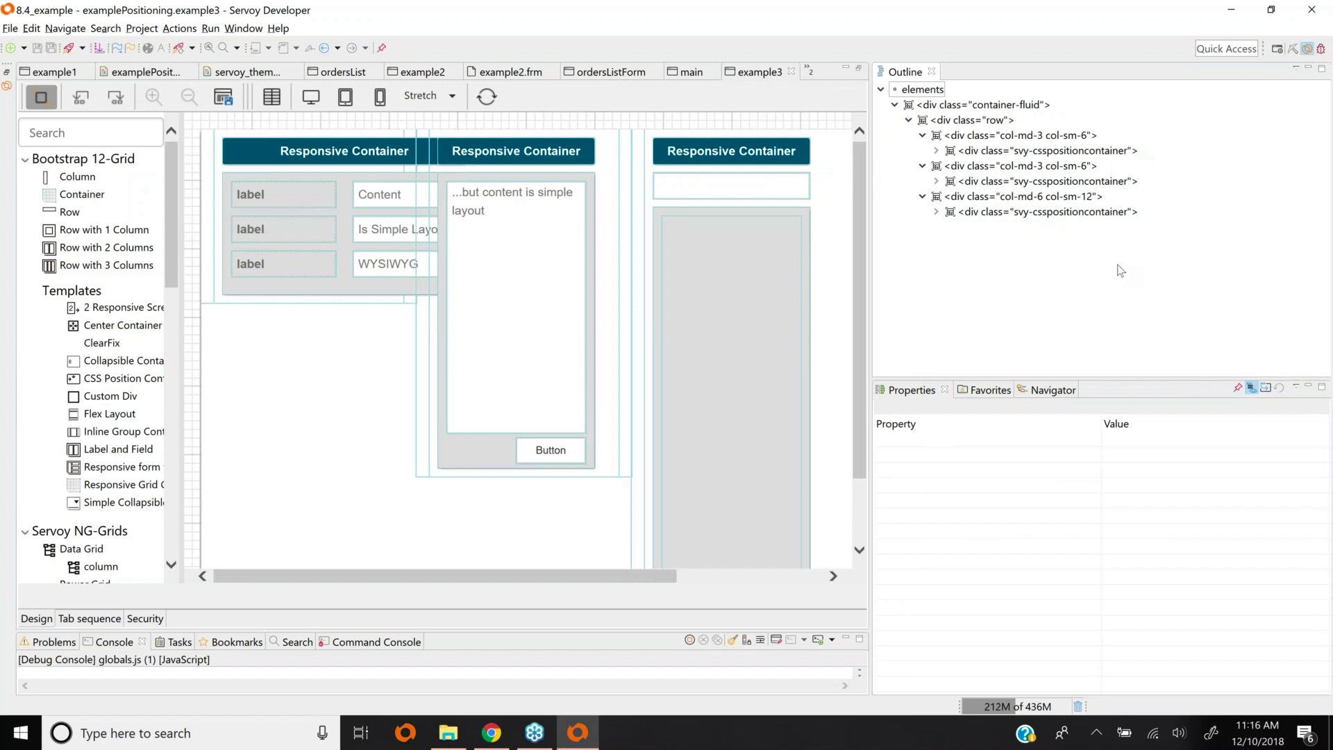
left_click(922, 134)
left_click(923, 150)
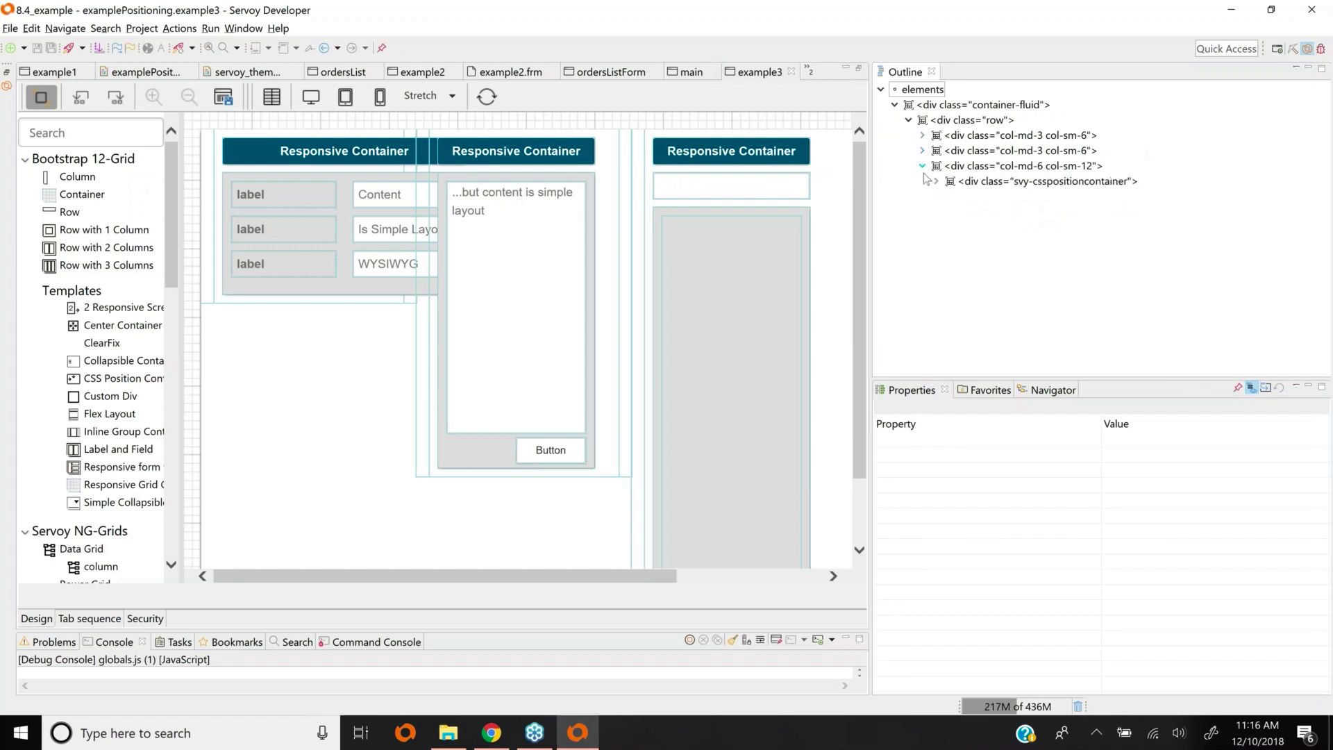
left_click(923, 166)
left_click(972, 120)
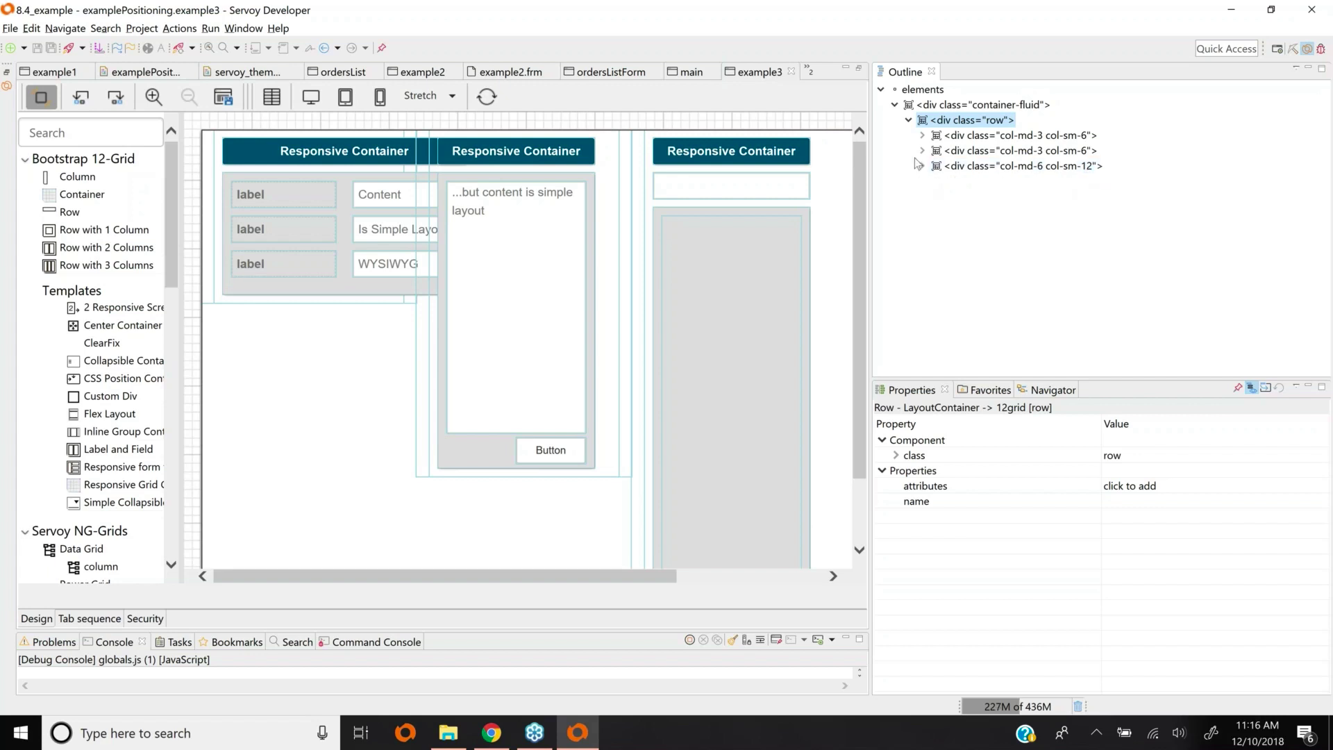
Examine the first column's CSS position container and the elements that can be added to that column
left_click(923, 136)
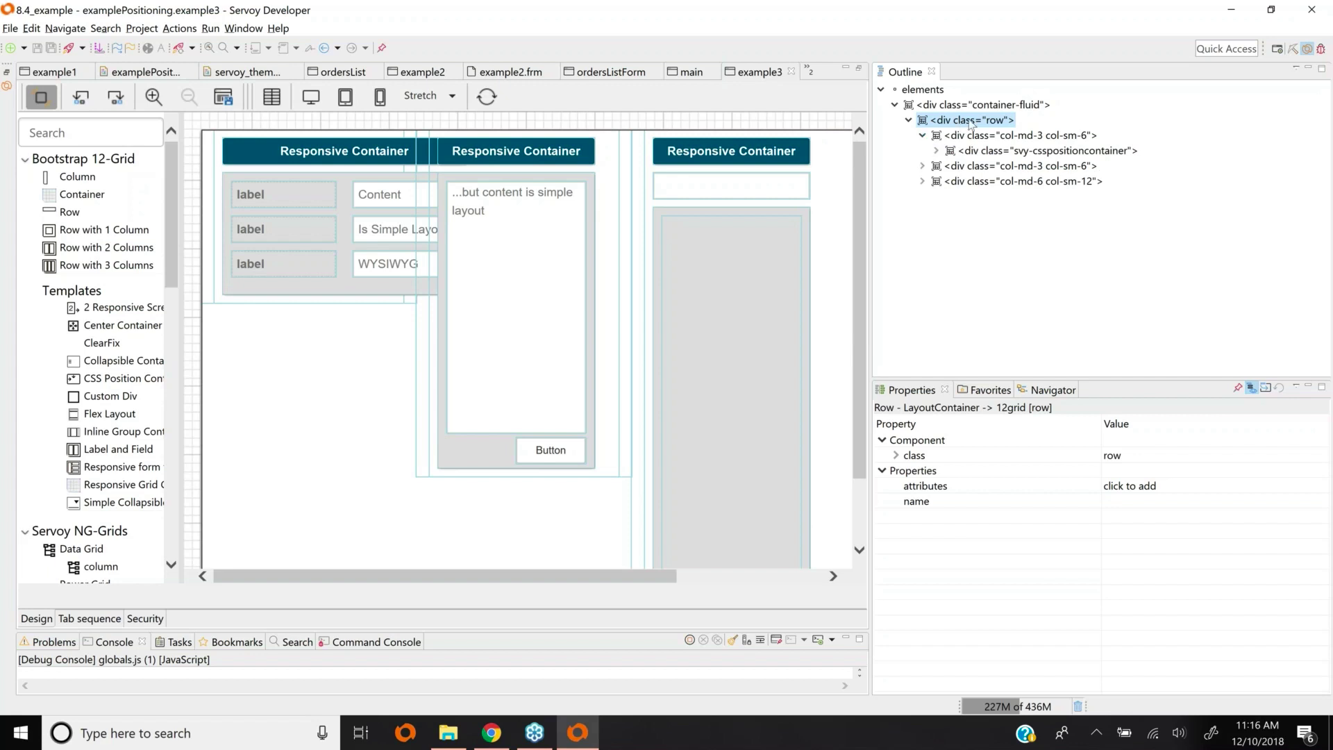
left_click(974, 153)
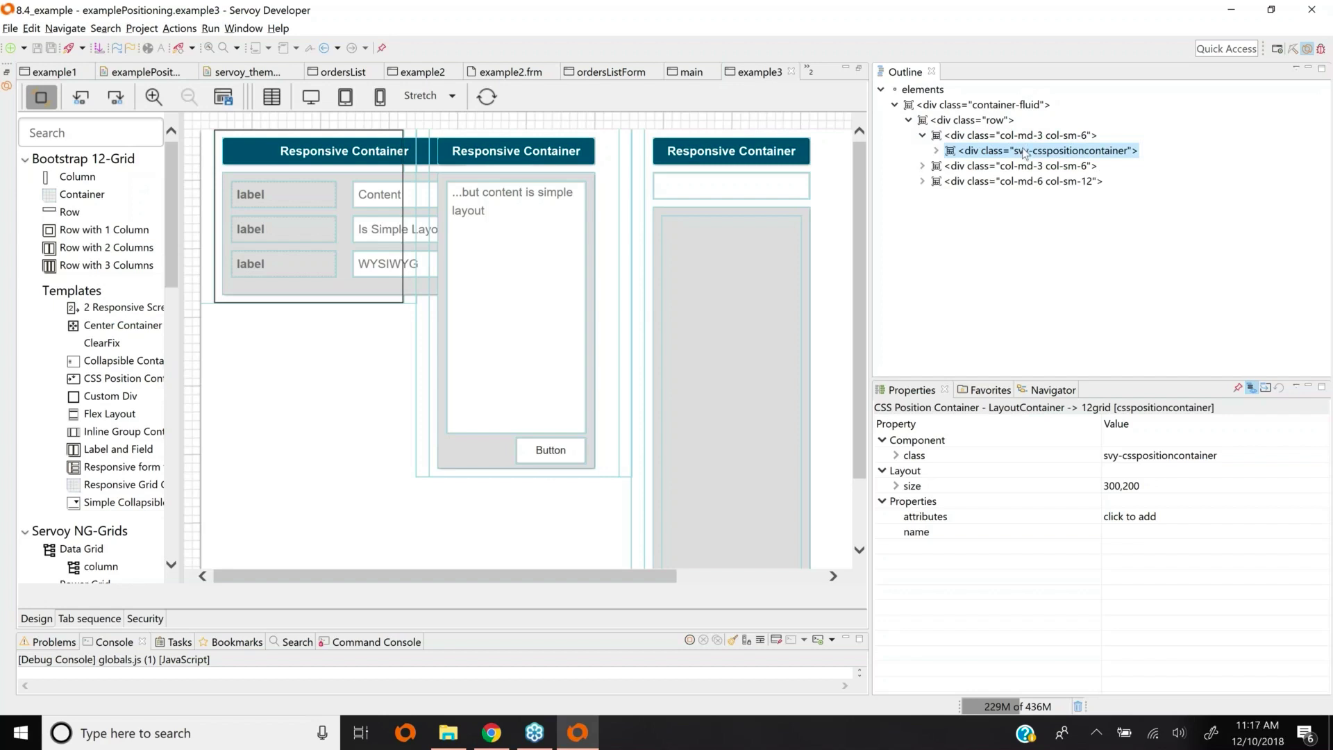
left_click(975, 137)
right_click(976, 137)
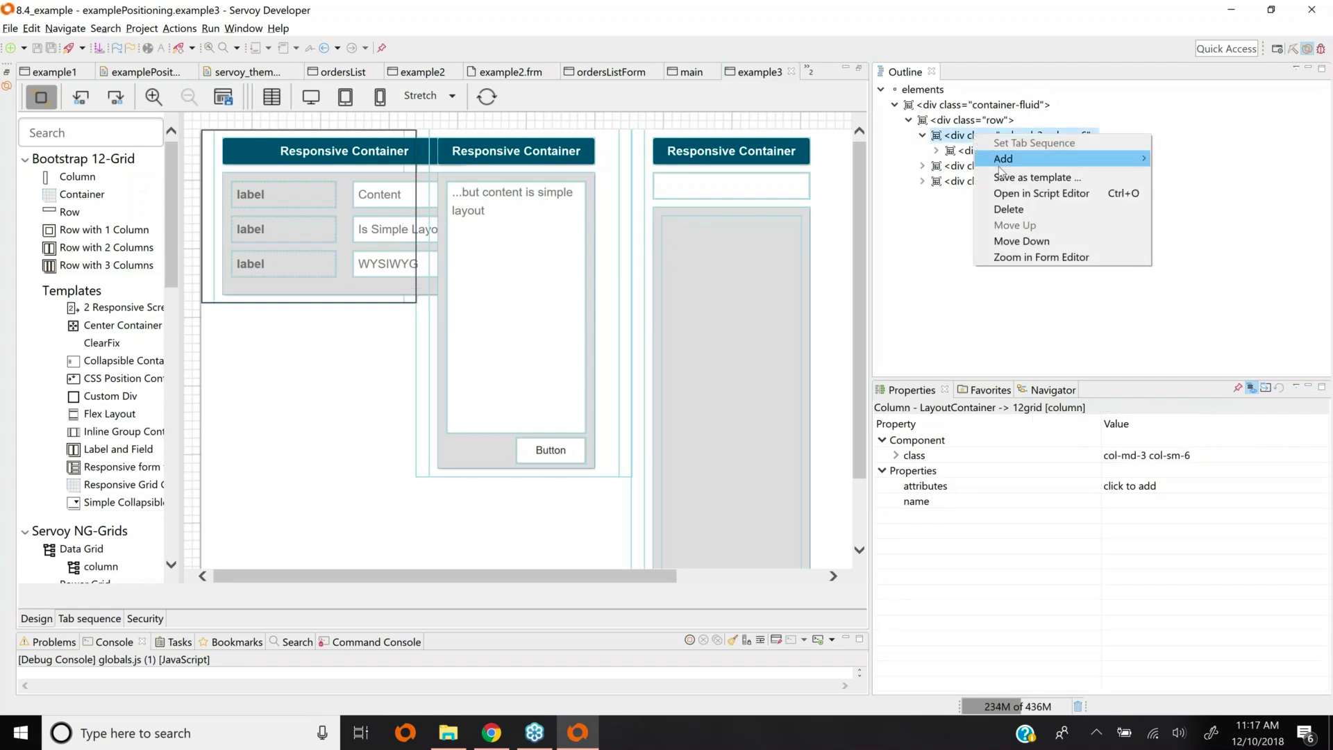
mouse_move(1056, 159)
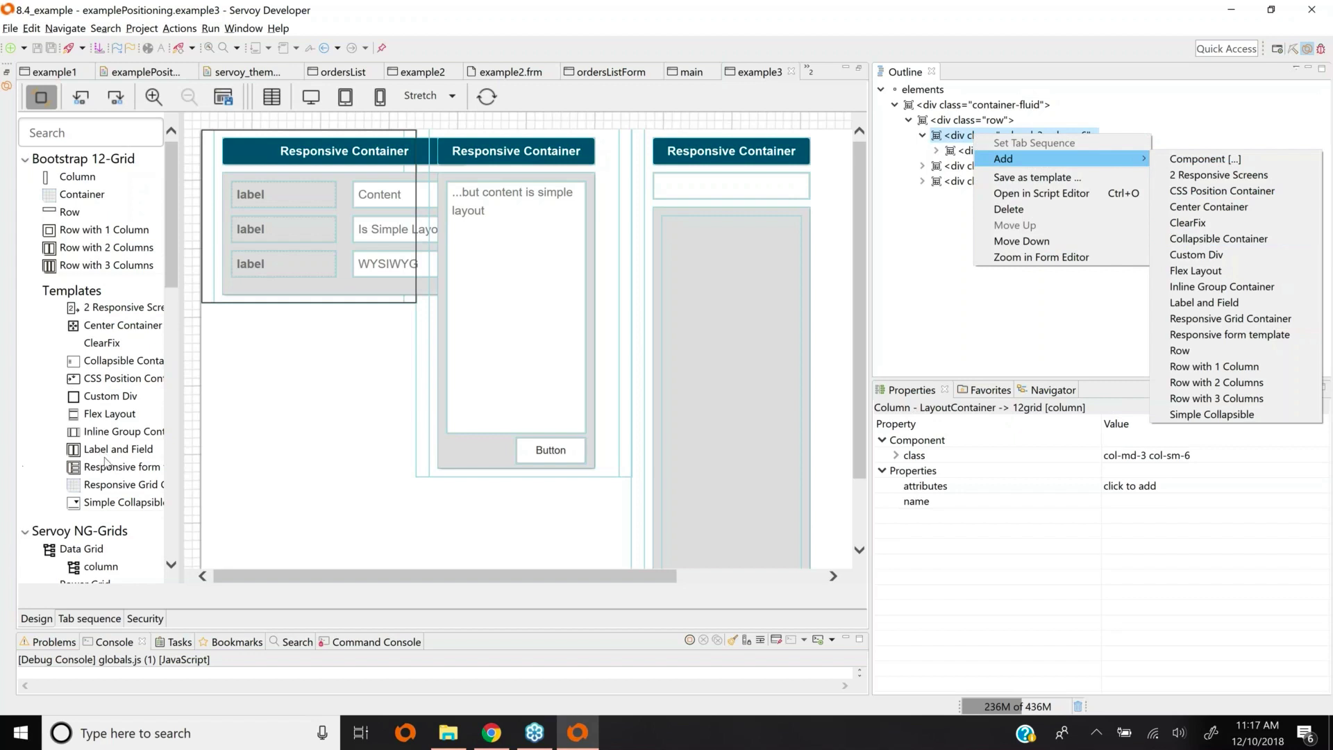
Try to place a CSS Position Container template on the form
left_click(125, 383)
left_click_drag(125, 383, 558, 210)
left_click(243, 319)
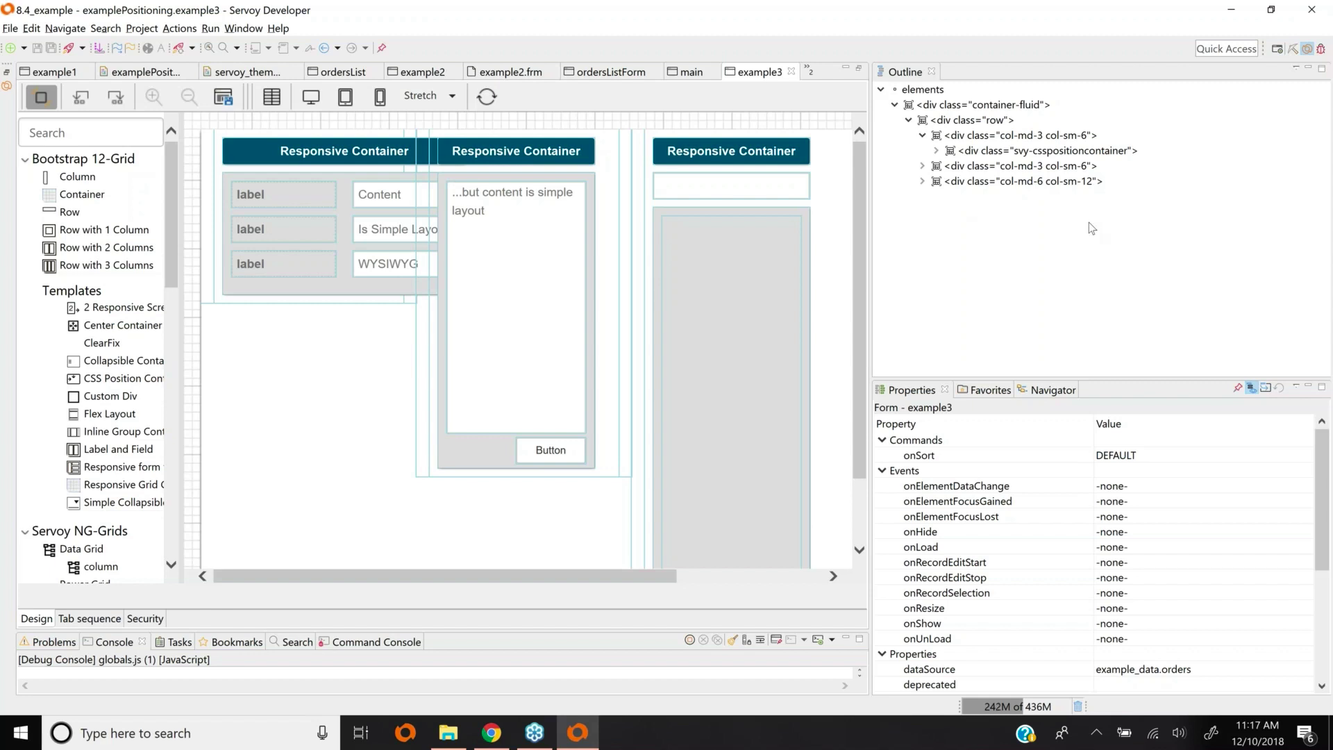
Zoom in on the first column's CSS position container in the form editor
right_click(1086, 154)
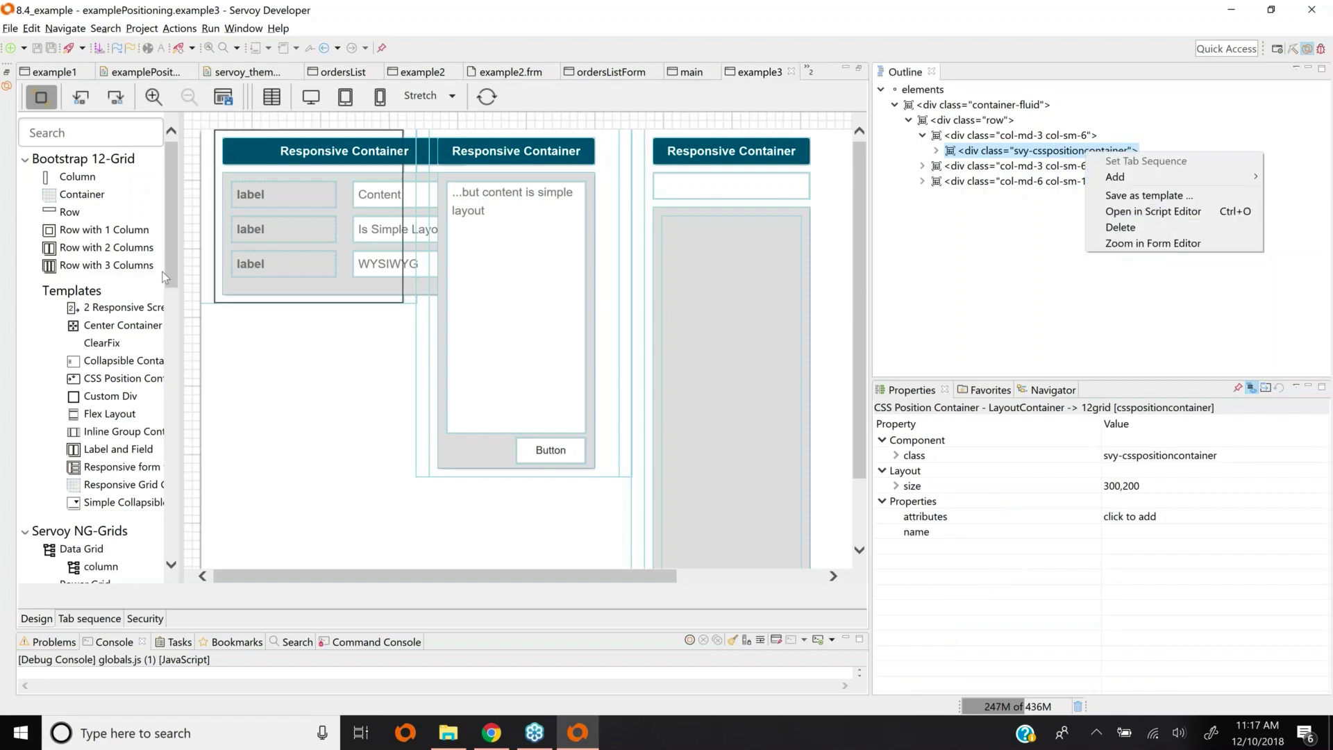
left_click(219, 300)
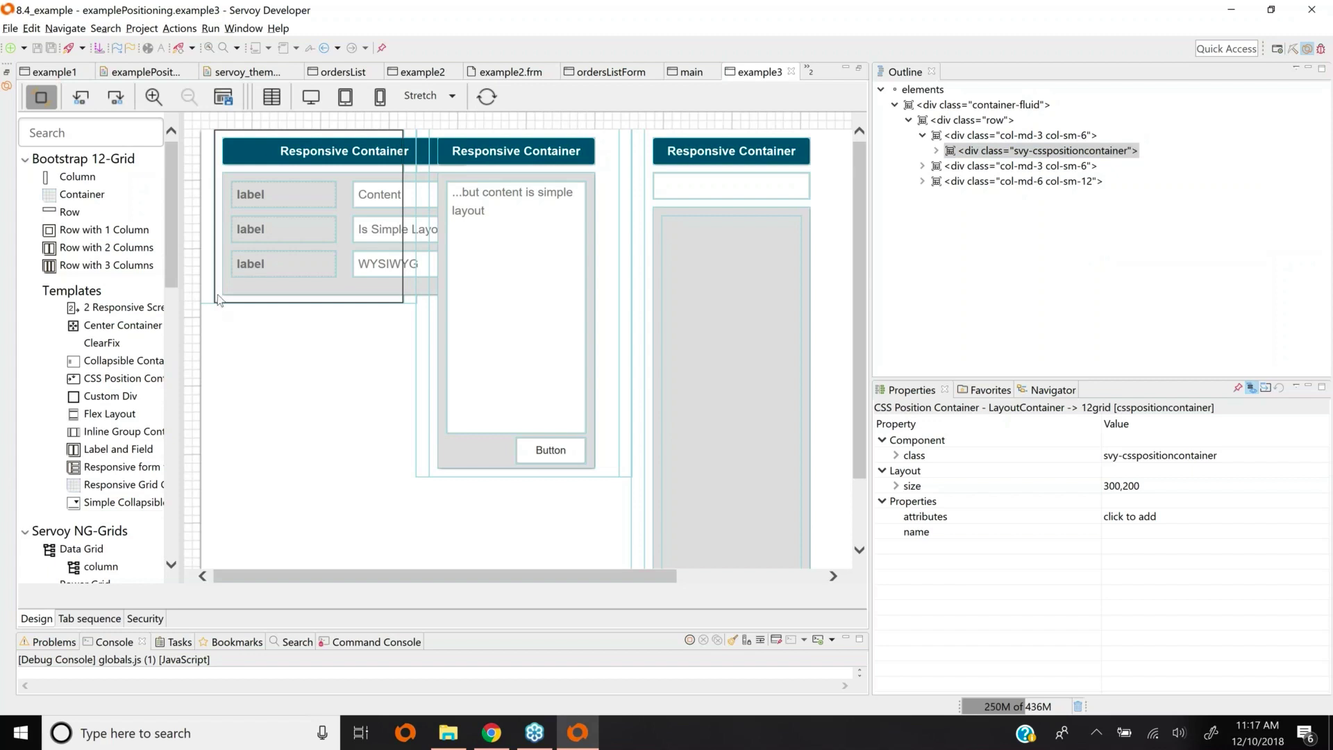
right_click(219, 300)
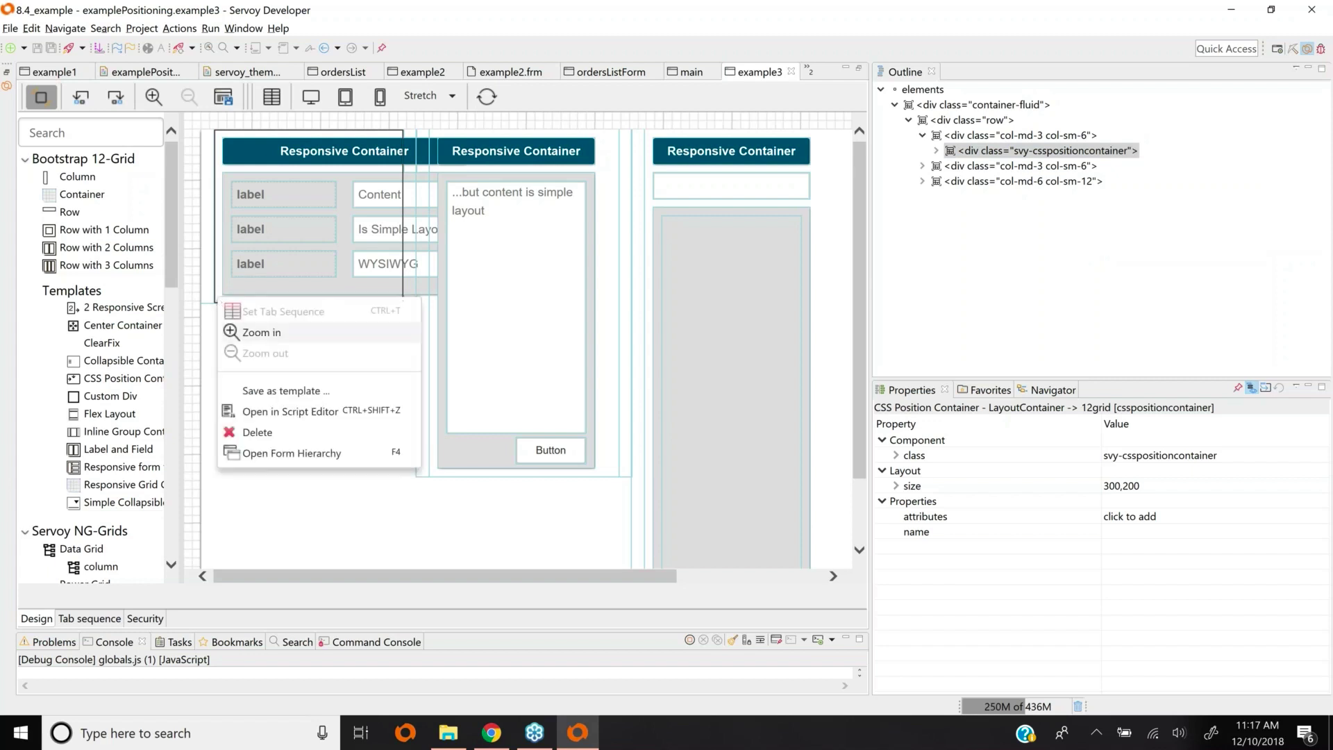
left_click(279, 332)
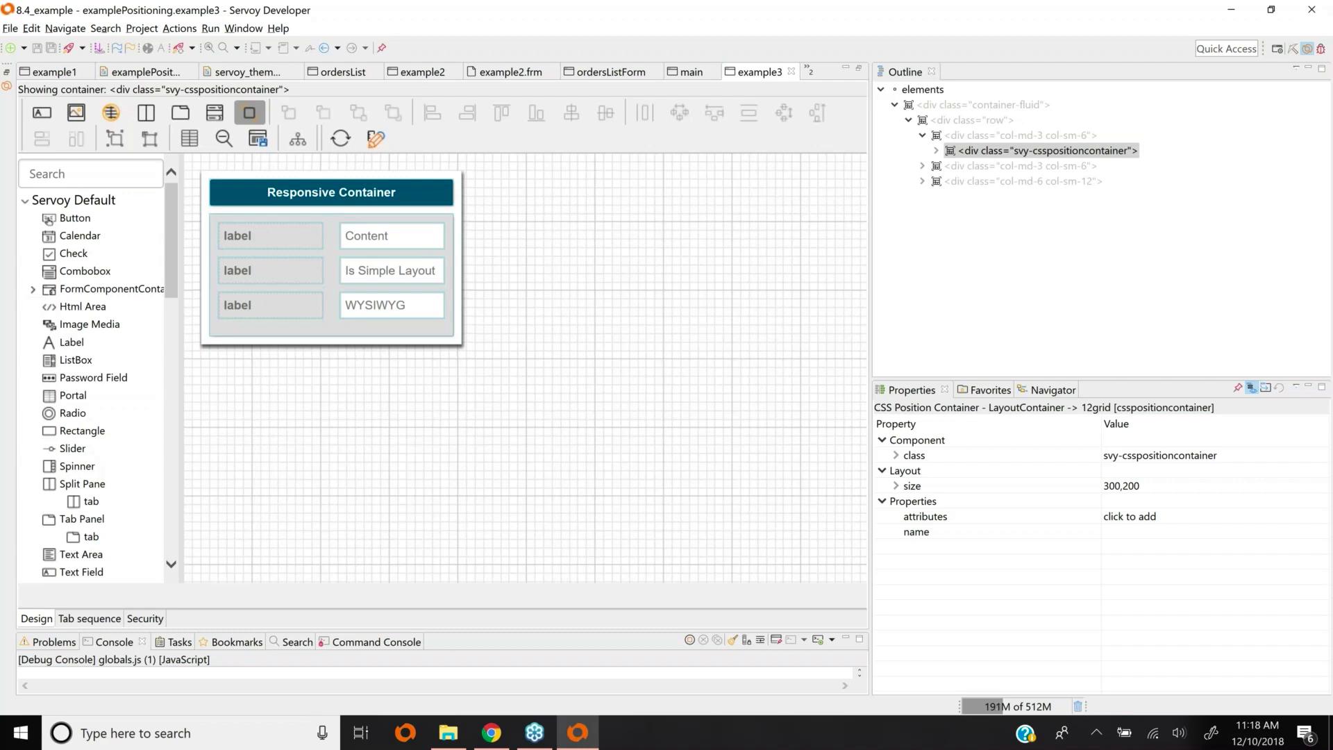
Inspect the cssPosition properties of the container's header label and the Content field, including the field's left value
left_click(428, 200)
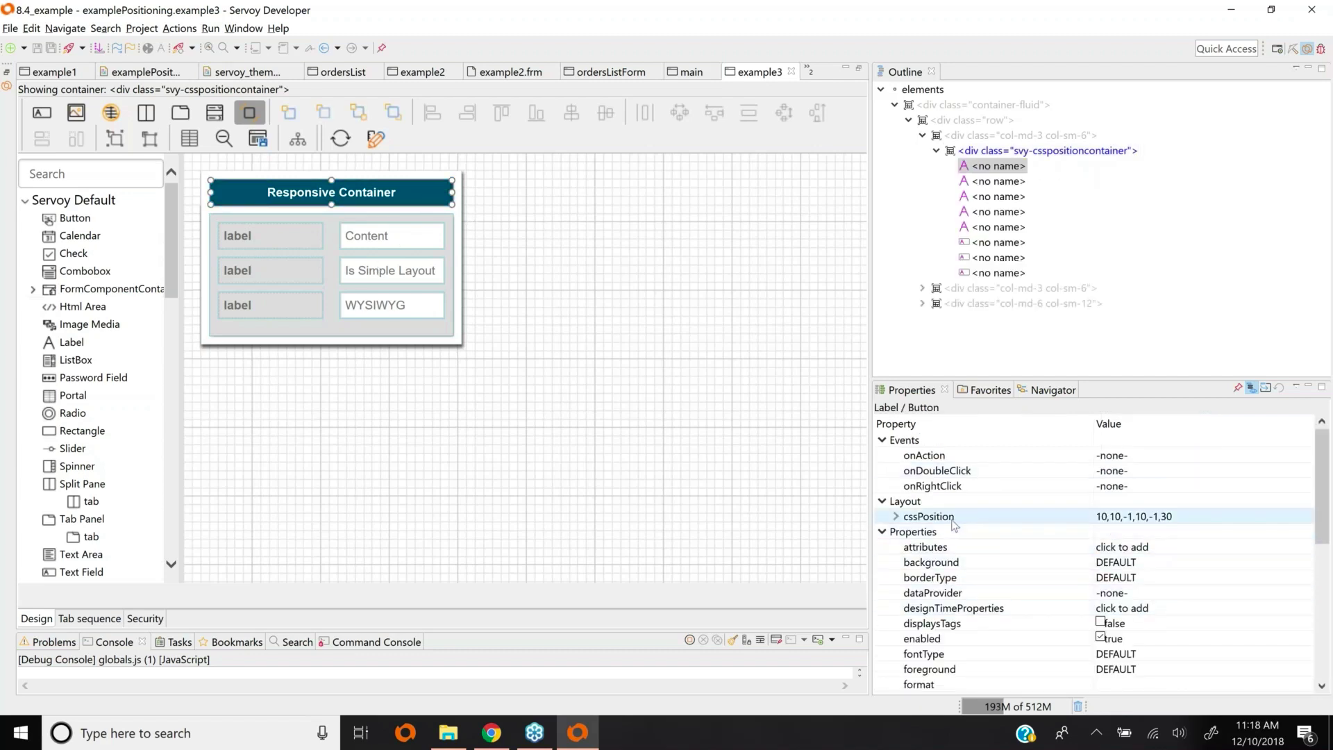
left_click(896, 516)
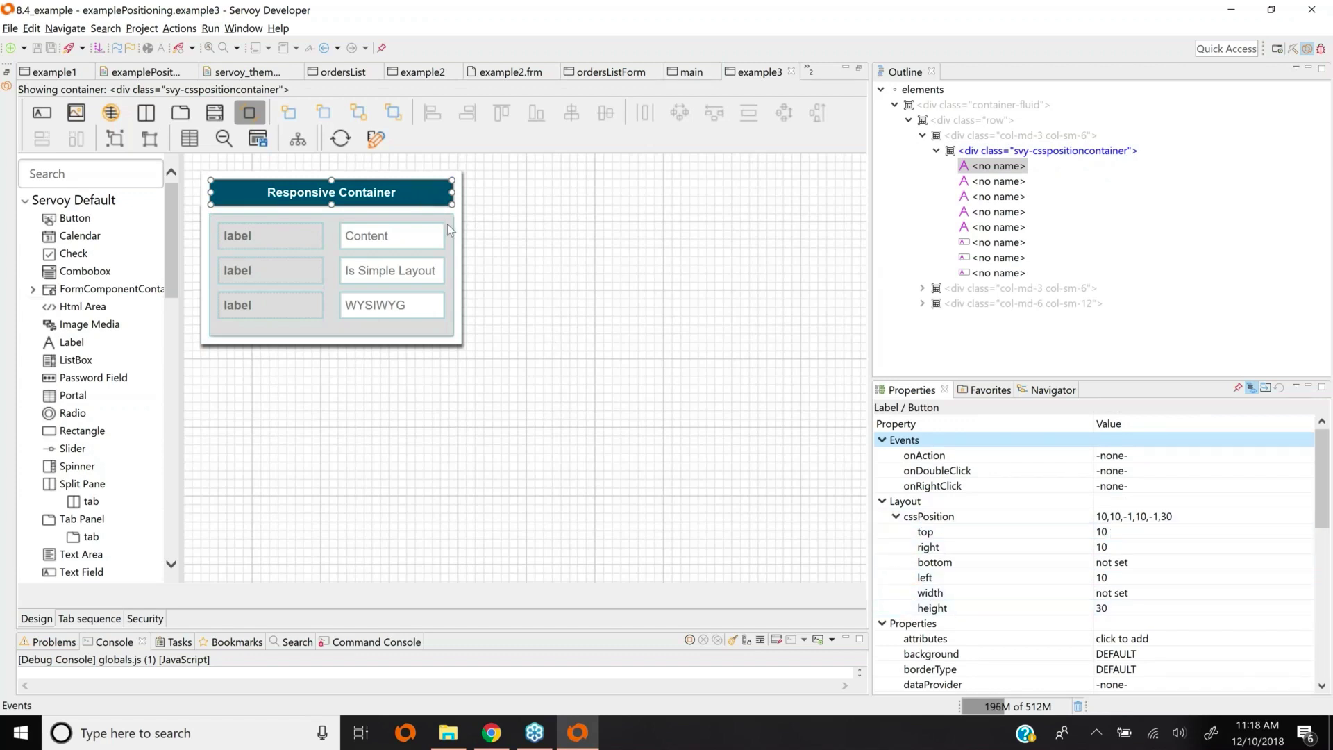
left_click(403, 235)
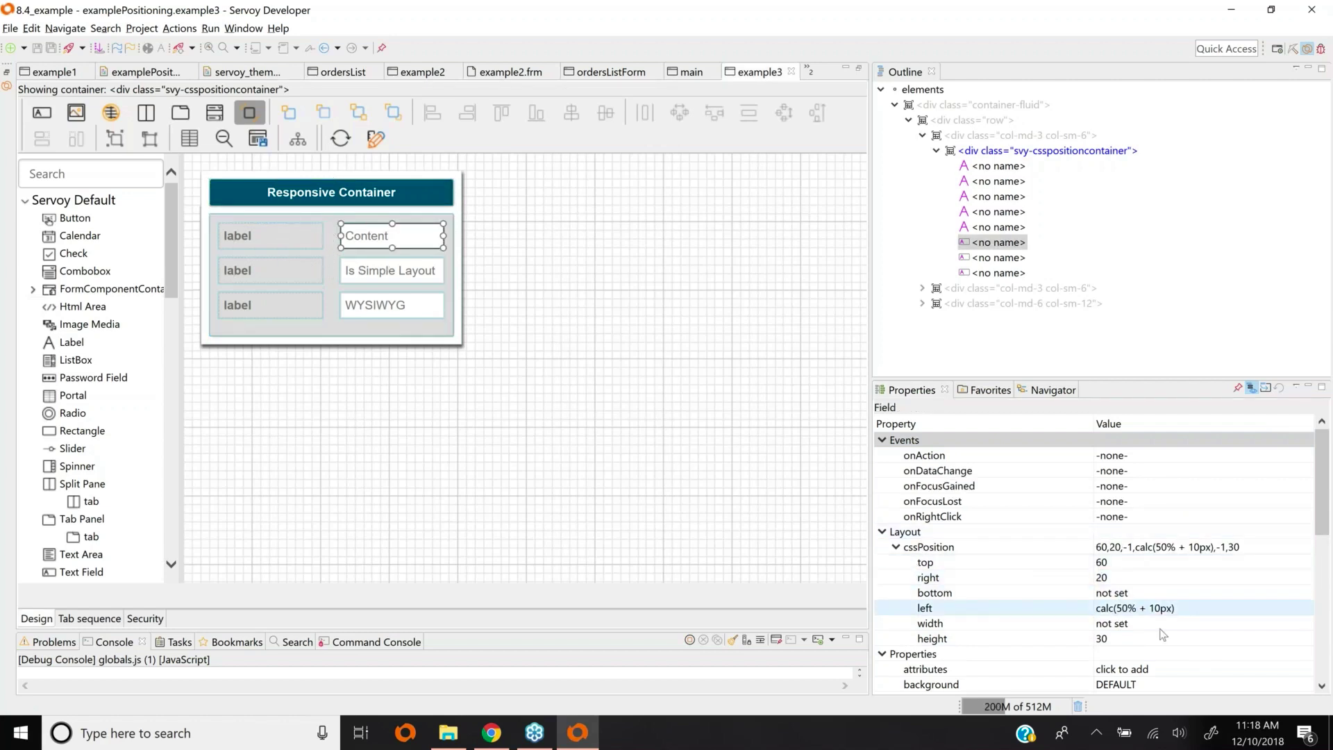
left_click(1133, 609)
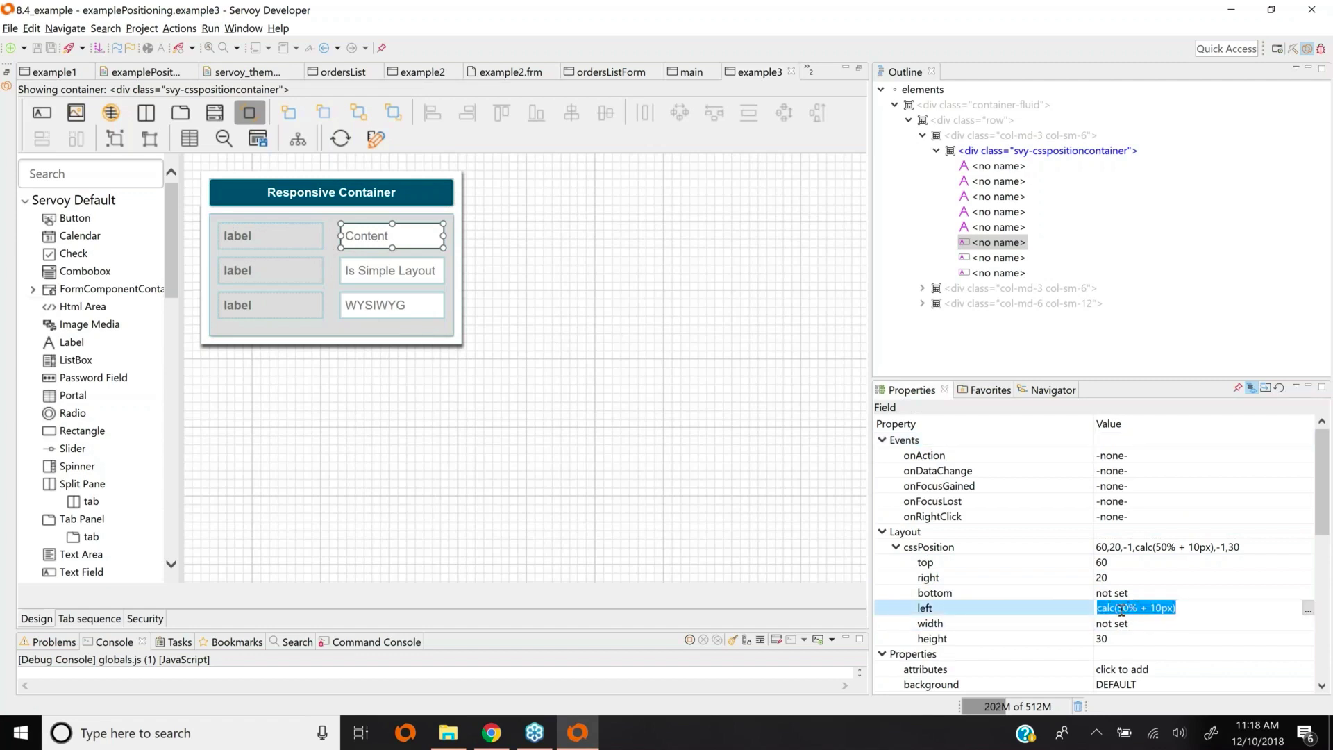
left_click(575, 341)
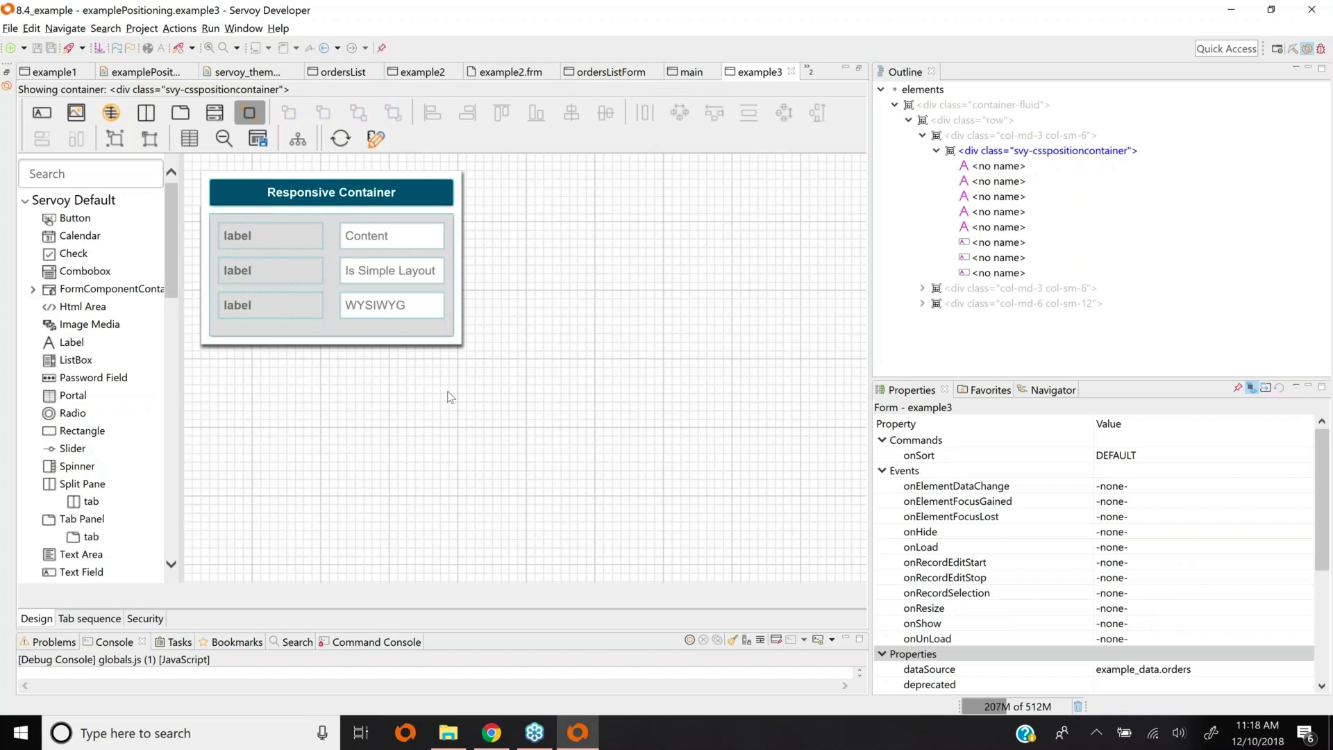
Zoom back out to the whole example3 form and collapse the first CSS position container in the Outline
right_click(487, 299)
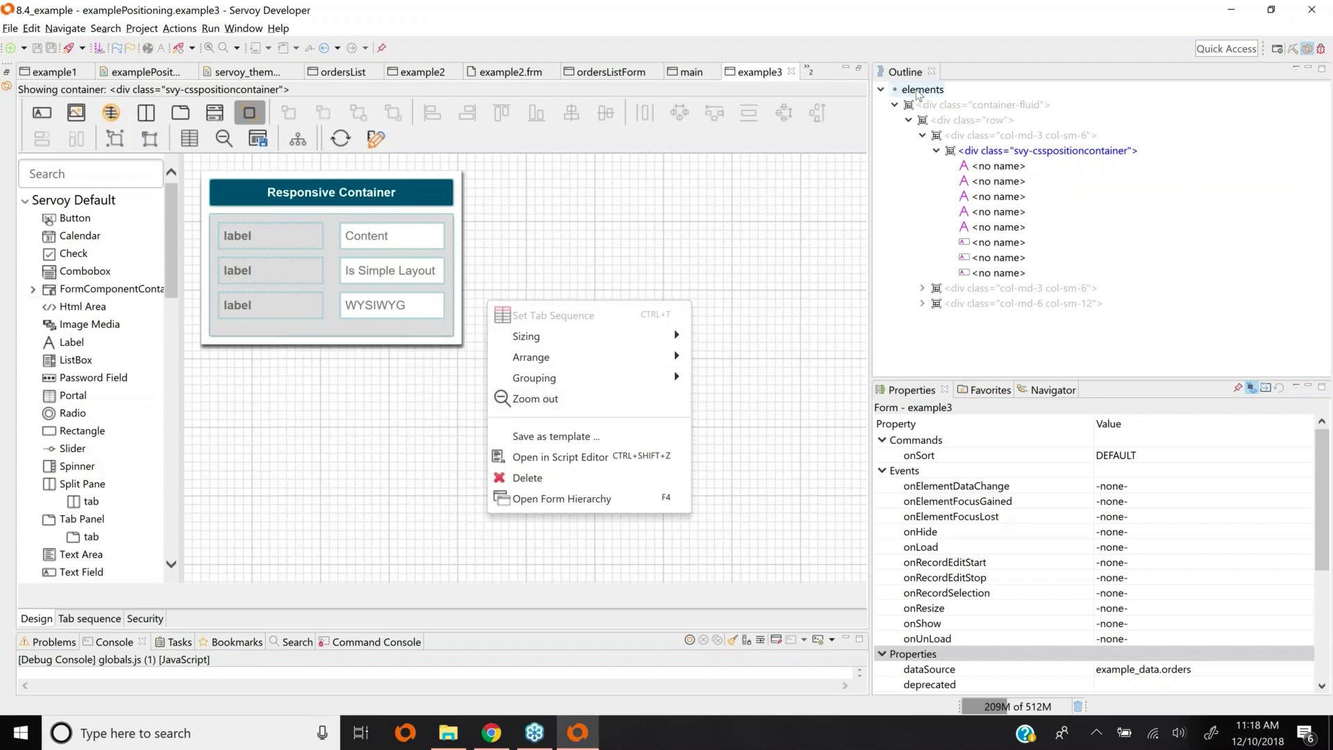
left_click(576, 401)
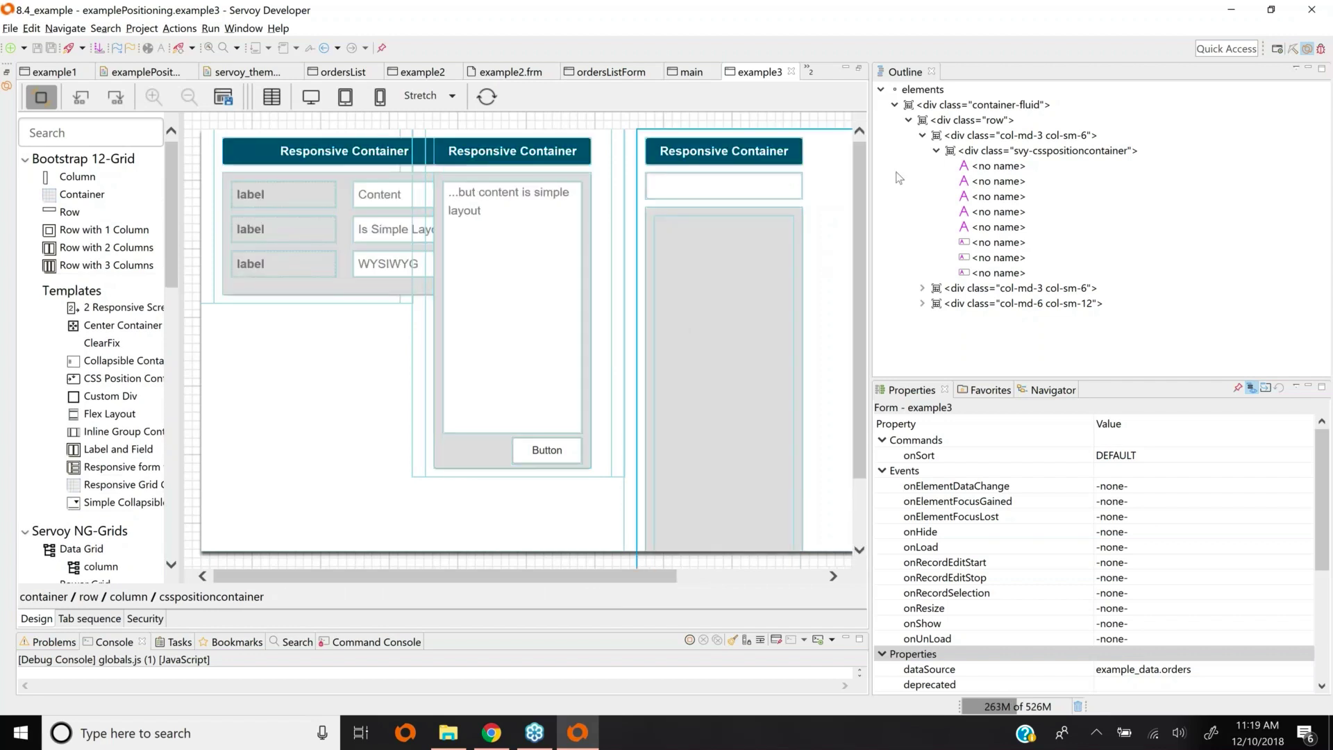
left_click(936, 151)
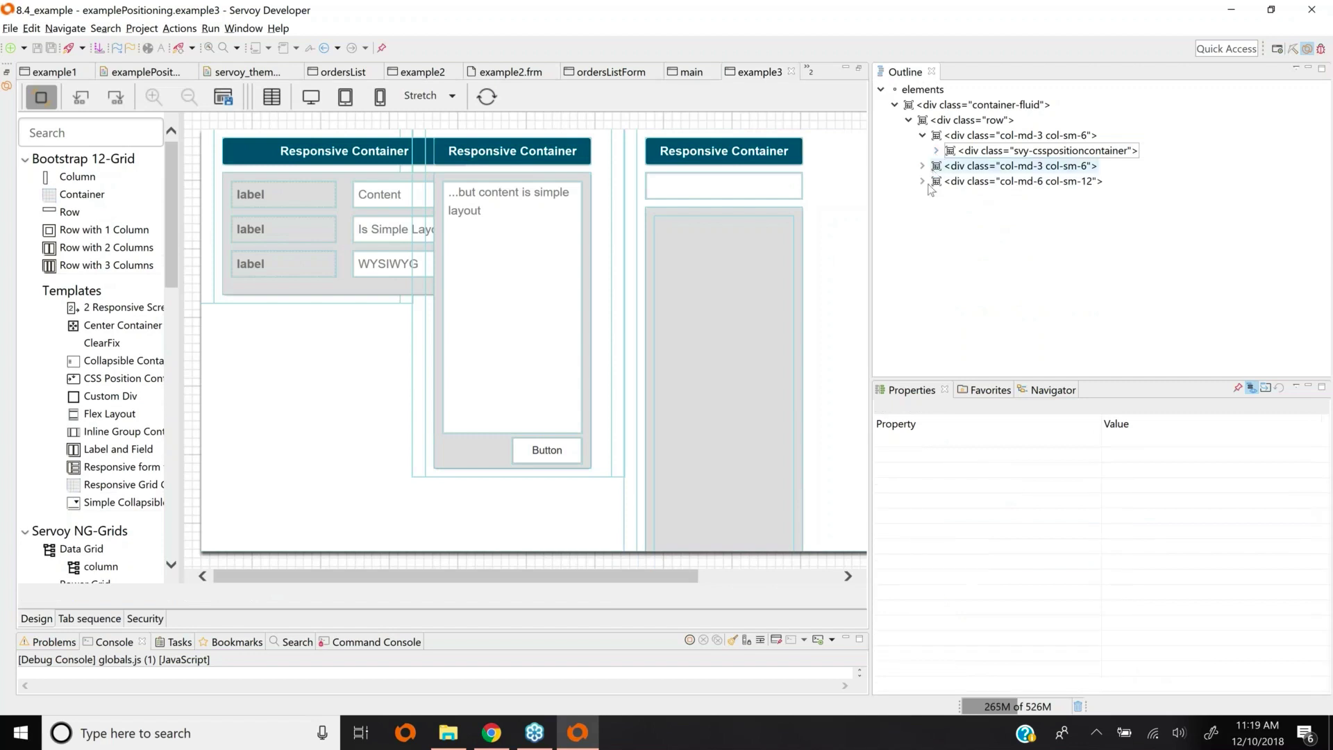
Zoom in on the CSS position container of the col-md-6 col-sm-12 column and examine it along its full height
left_click(923, 181)
left_click(1018, 200)
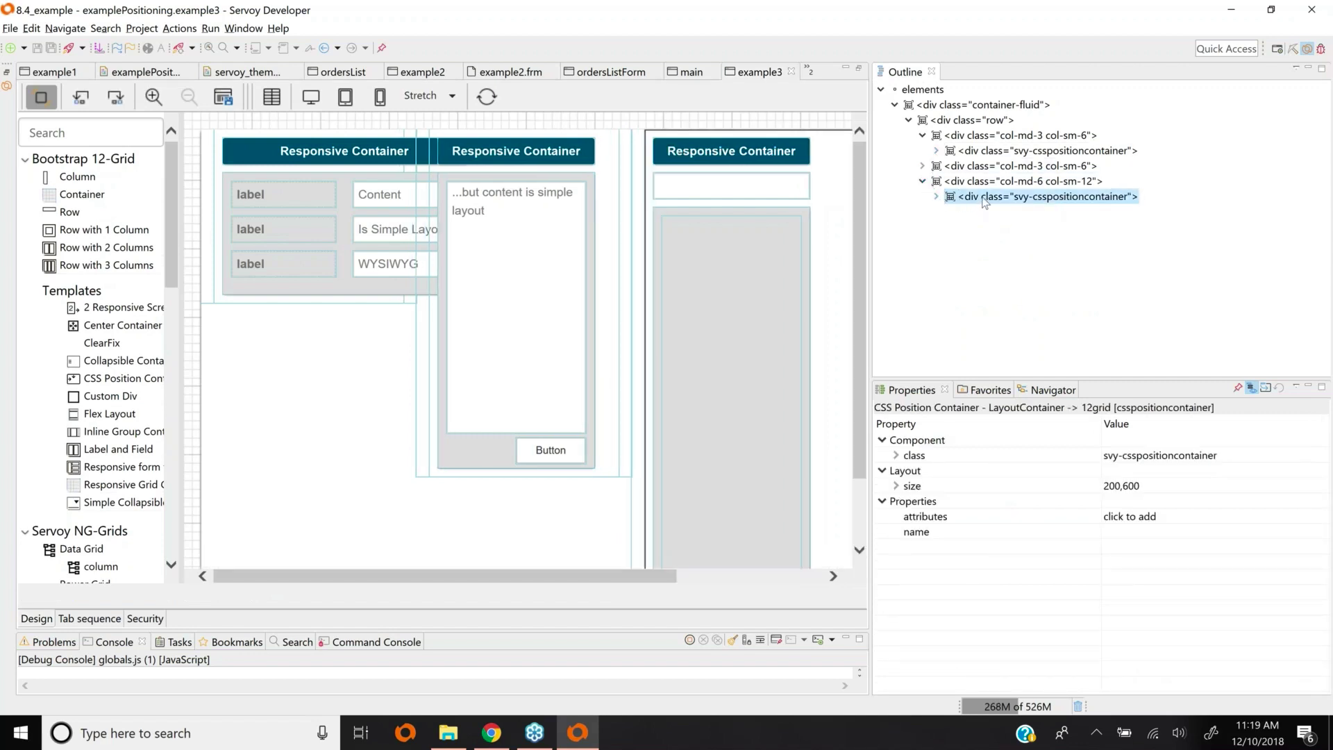
right_click(982, 197)
left_click(1057, 289)
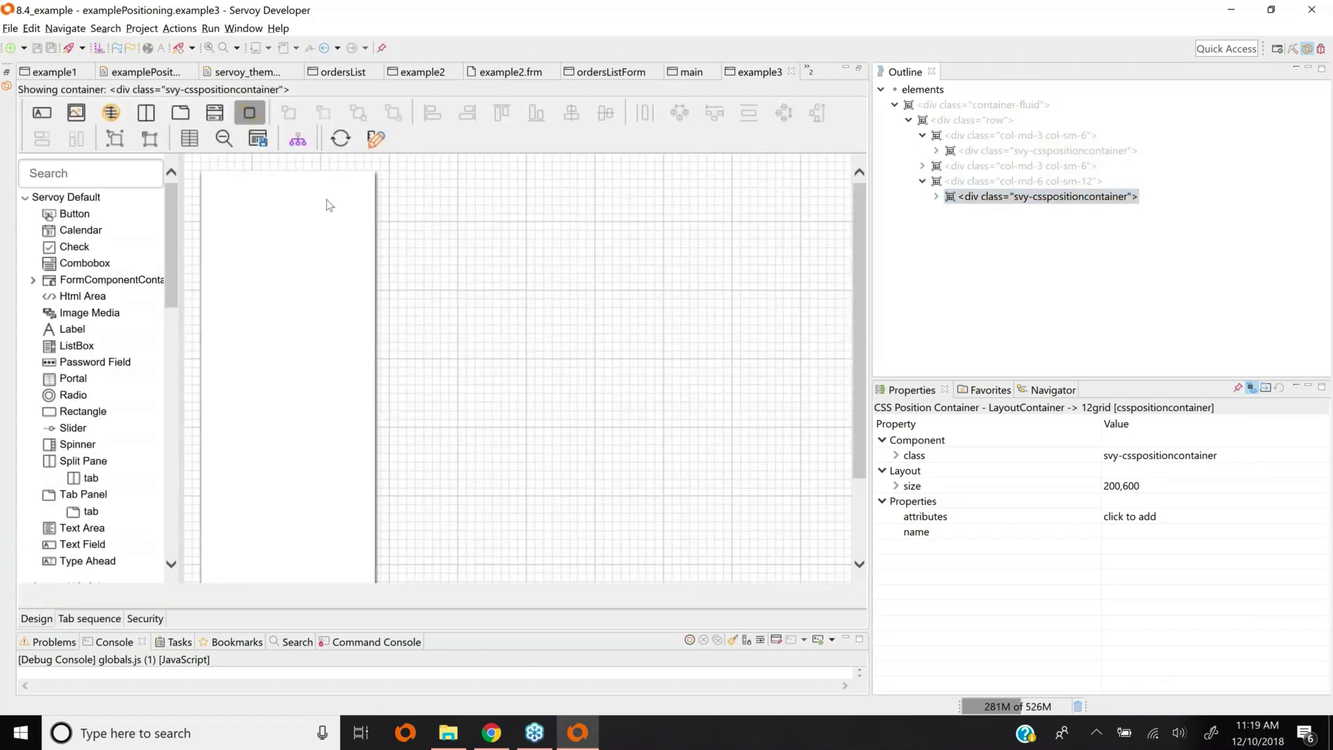
scroll(527, 323, "down", 3)
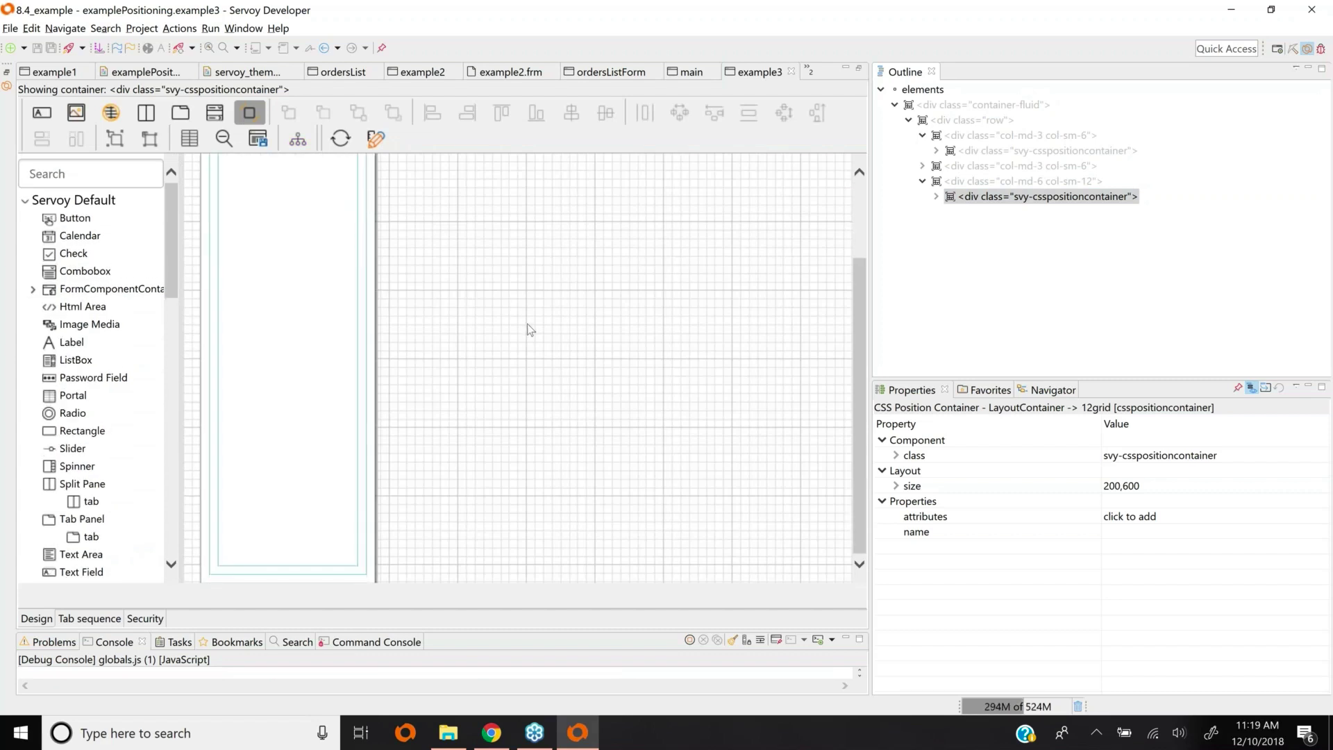
scroll(527, 323, "up", 3)
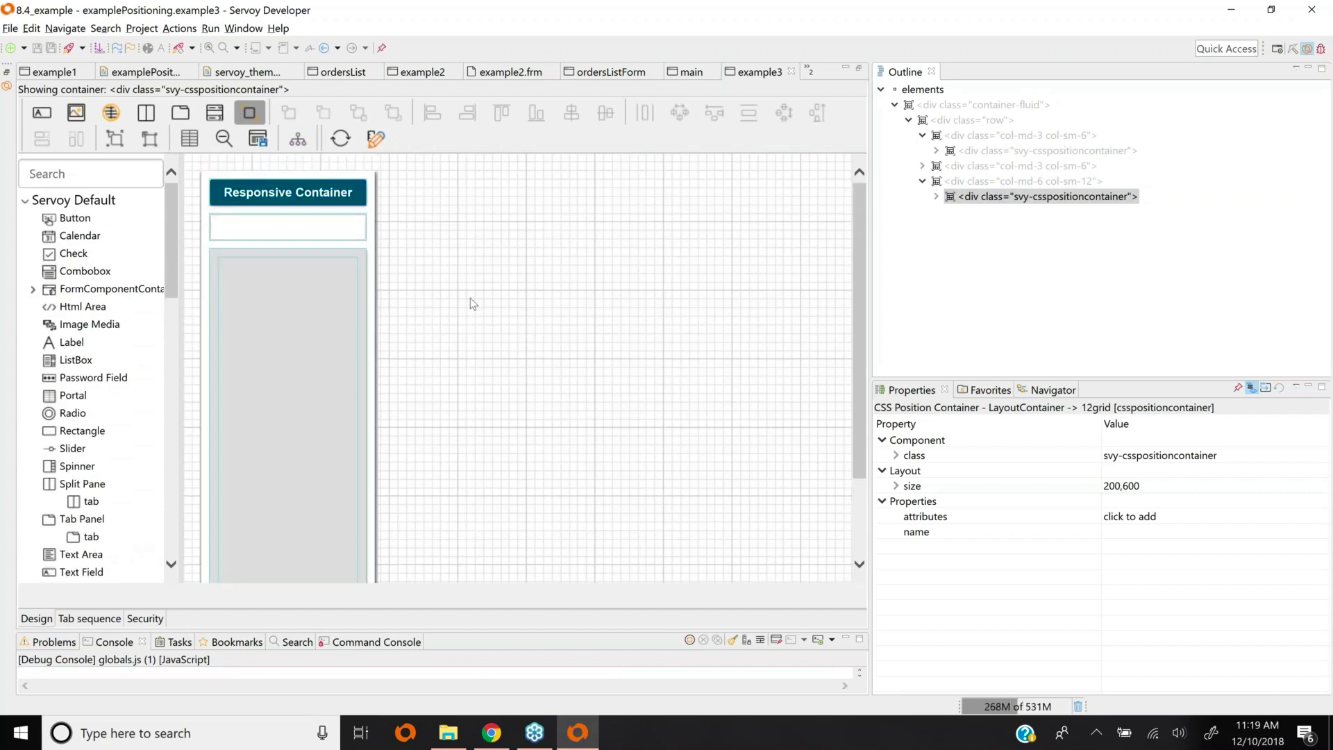
scroll(471, 299, "down", 3)
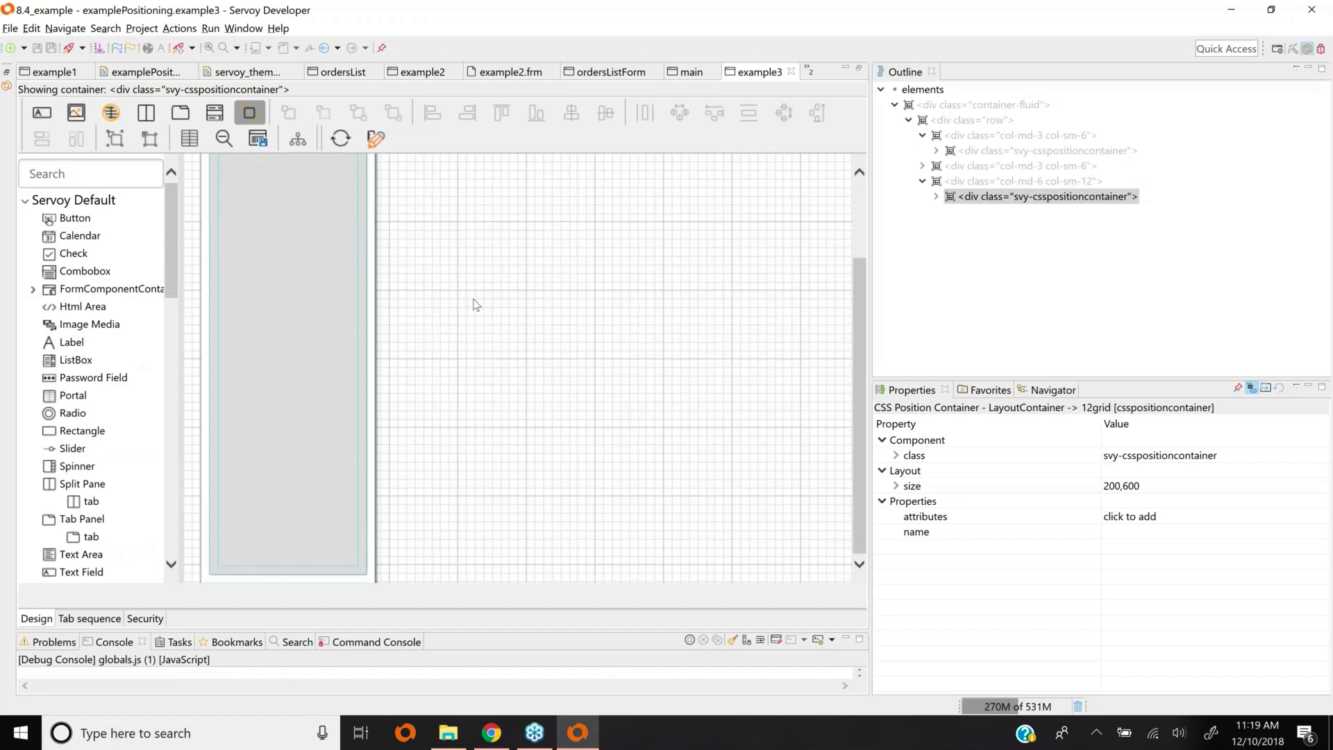
scroll(473, 299, "up", 3)
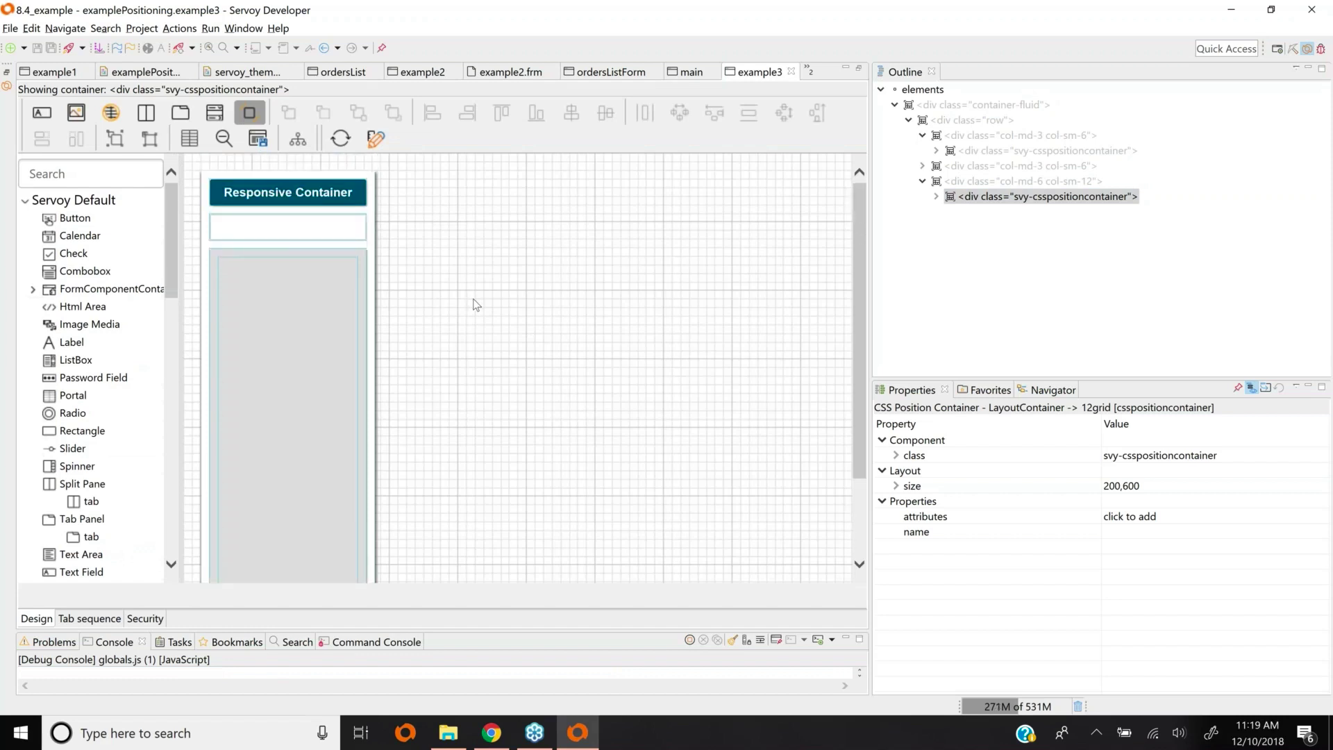
Switch to the 8.4 Simple Layout presentation in the browser and present the Basic Position Overview diagram on slide 4
key("alt+Tab")
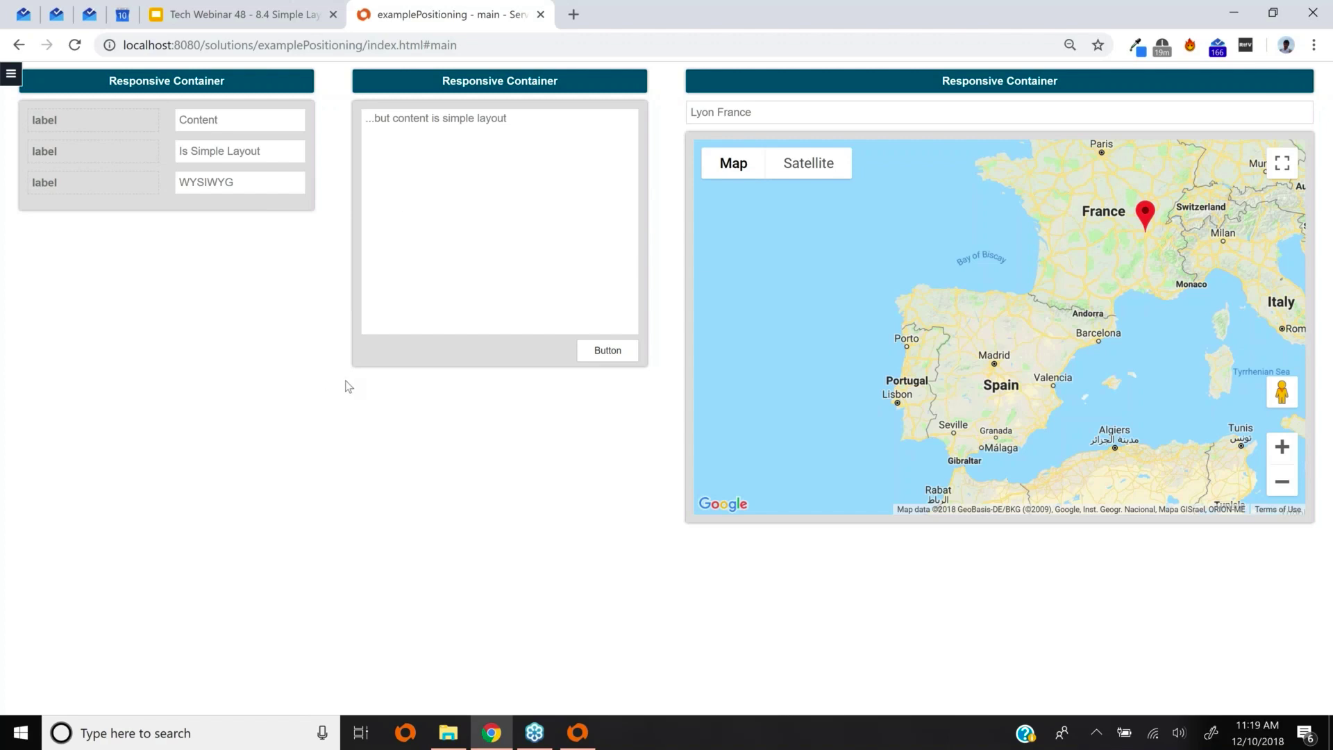
left_click(277, 26)
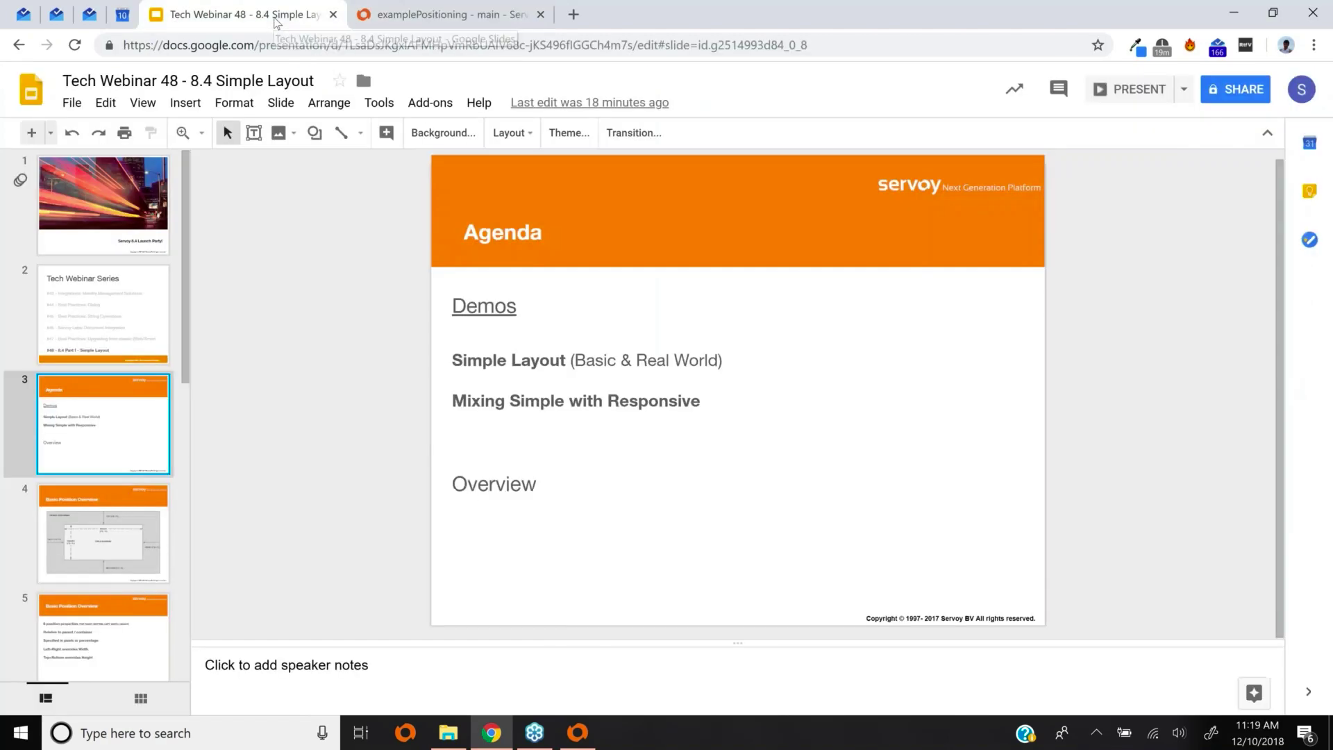
left_click(147, 530)
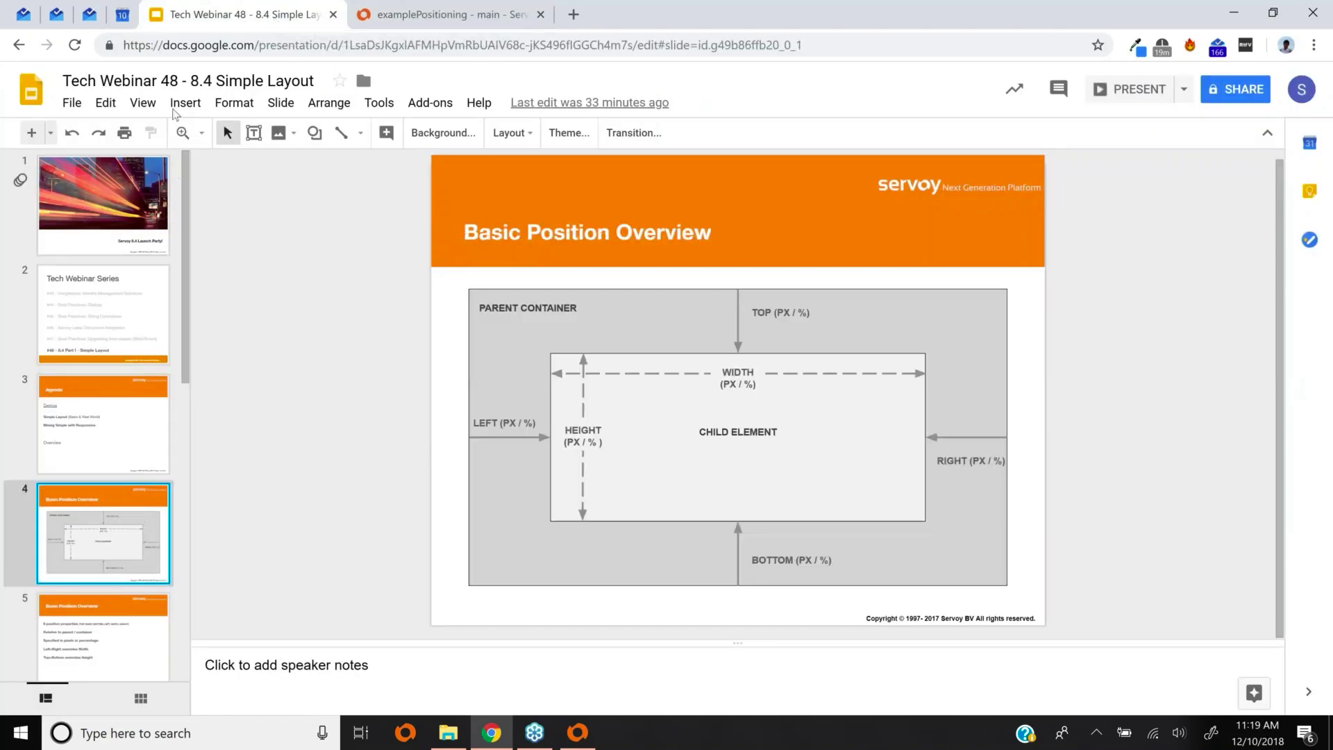
left_click(142, 103)
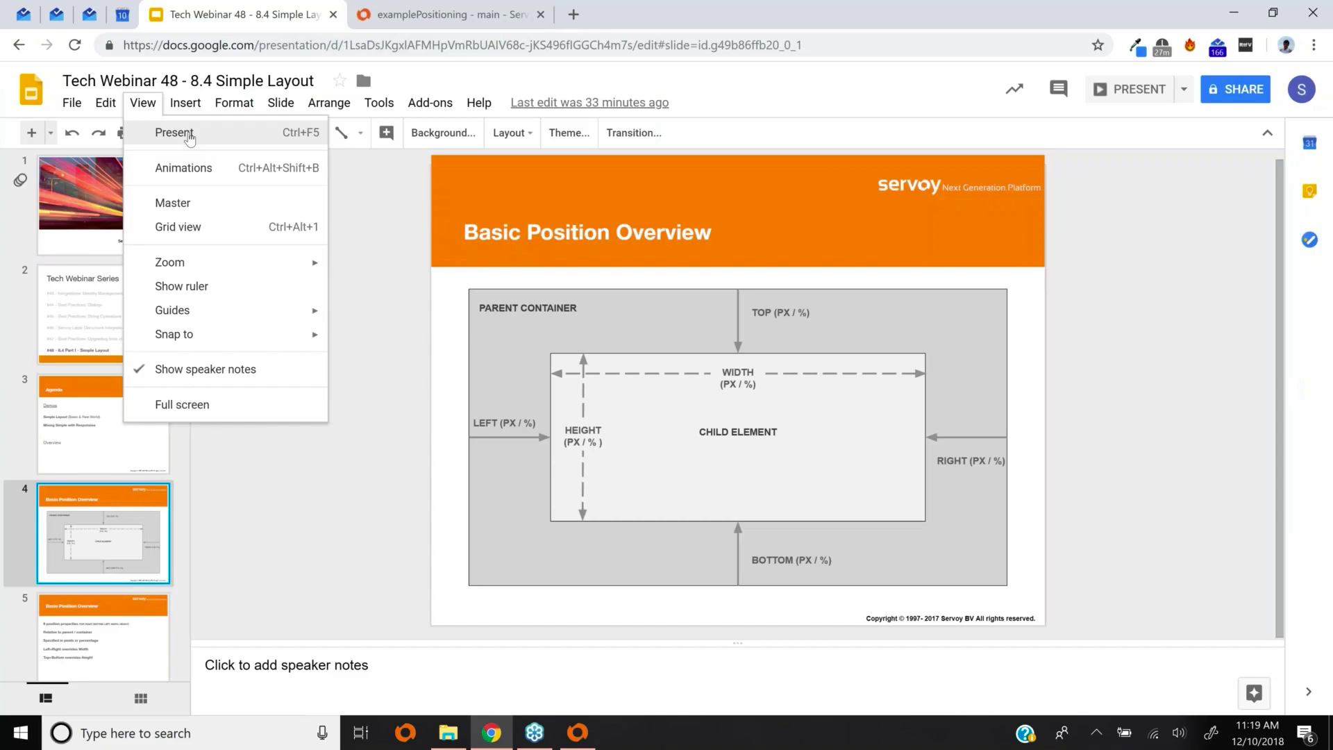
left_click(189, 138)
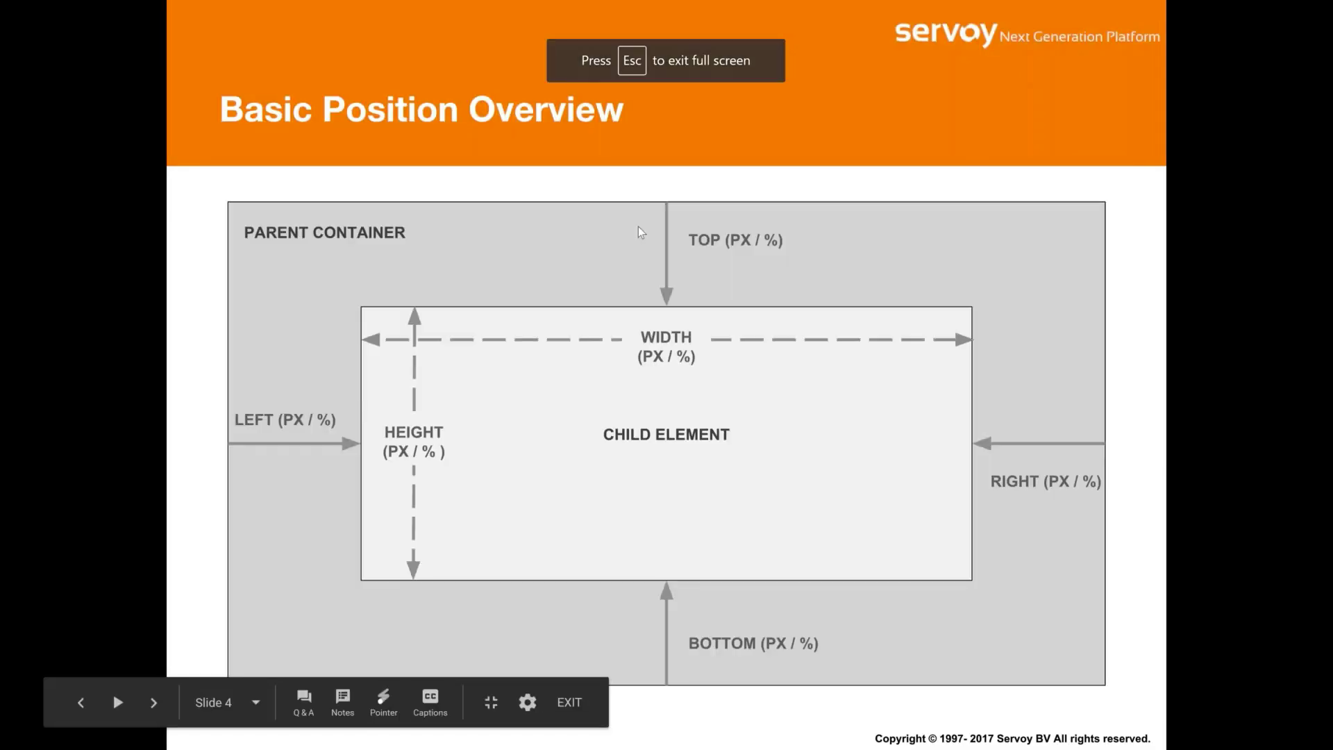